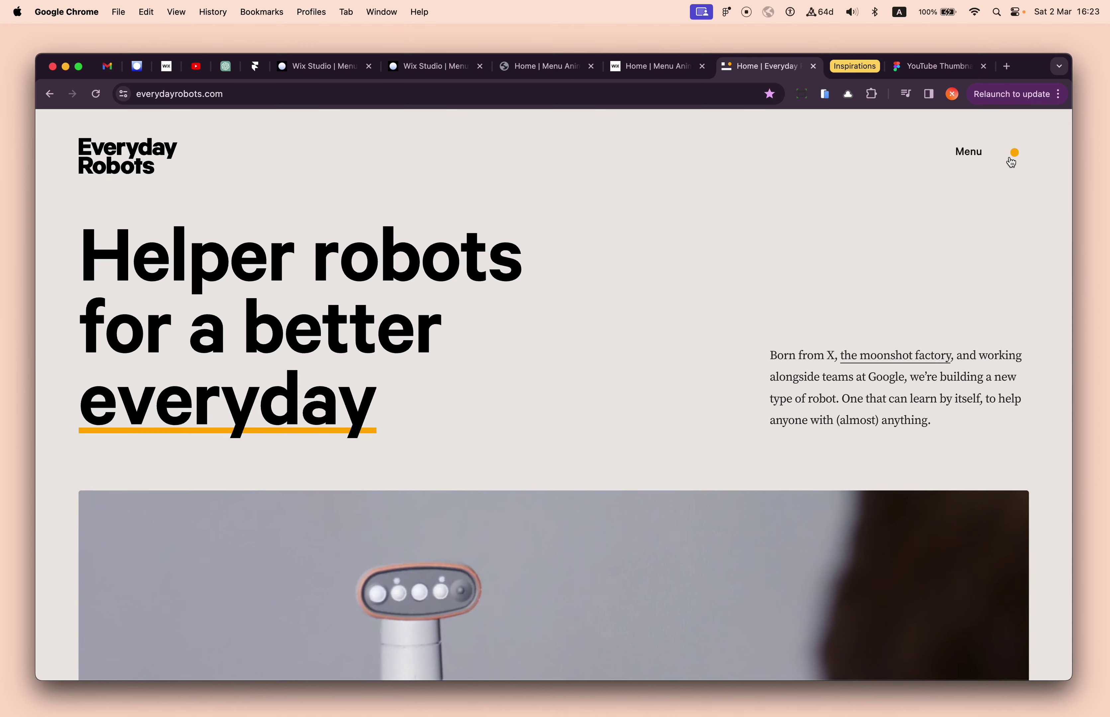
- Open and close the site's full-screen navigation menu several times to watch its animation
left_click(1011, 158)
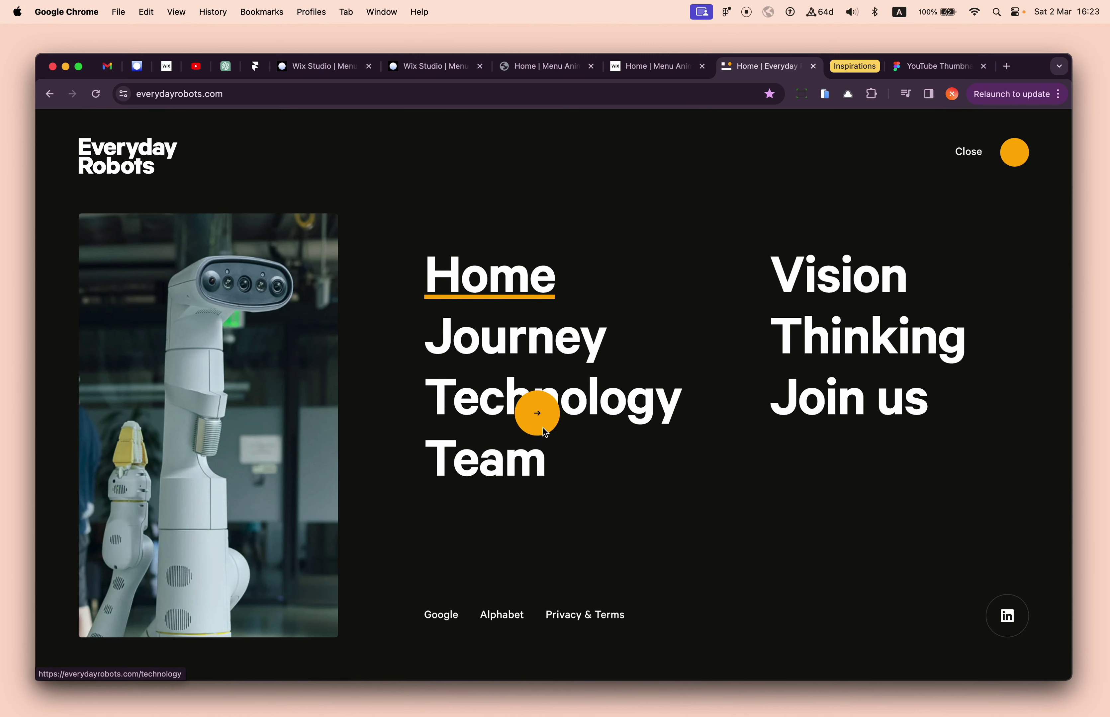
left_click(1014, 158)
scroll(590, 349, "down", 5)
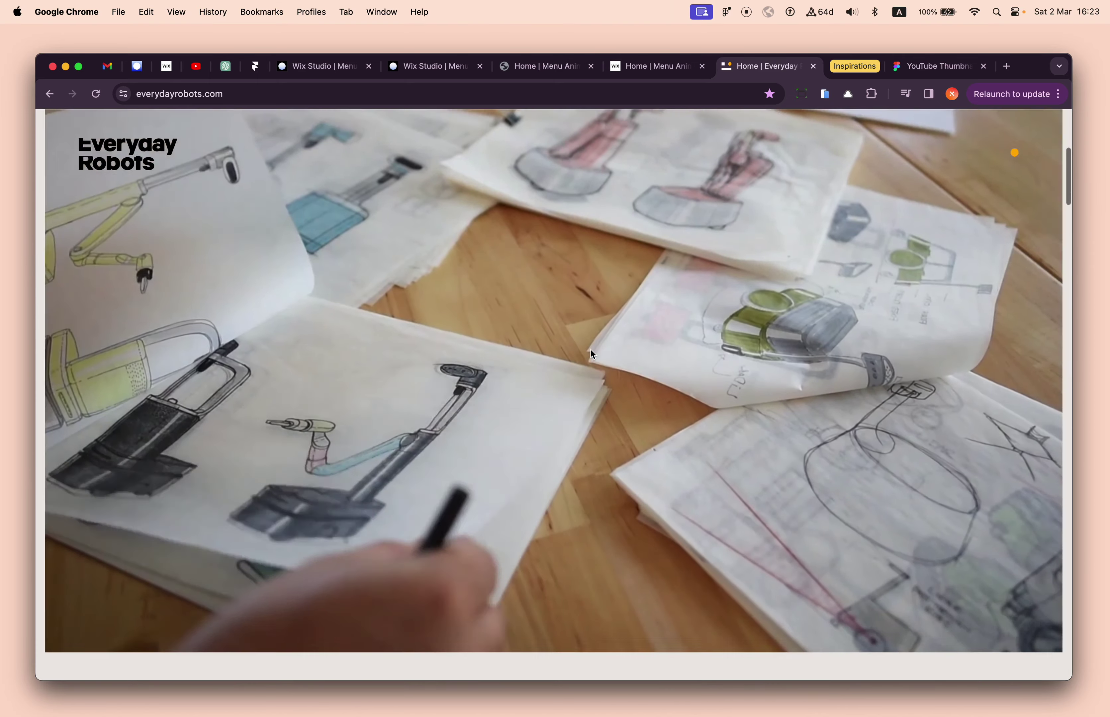
scroll(591, 349, "down", 3)
scroll(590, 349, "up", 10)
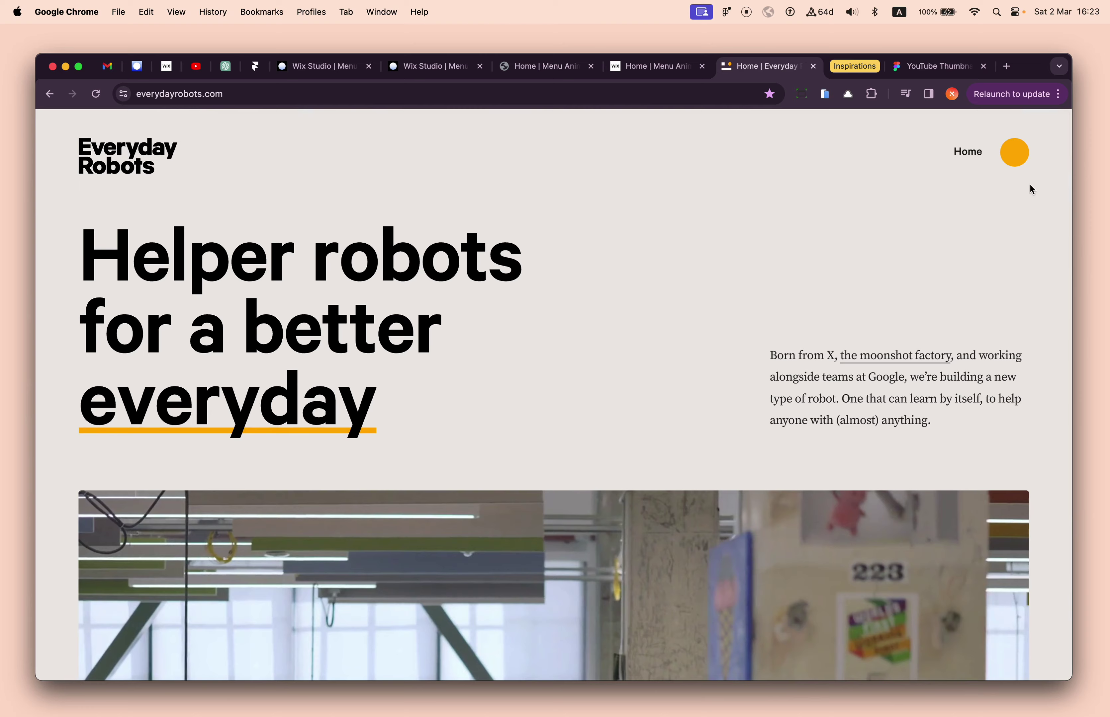
left_click(1017, 155)
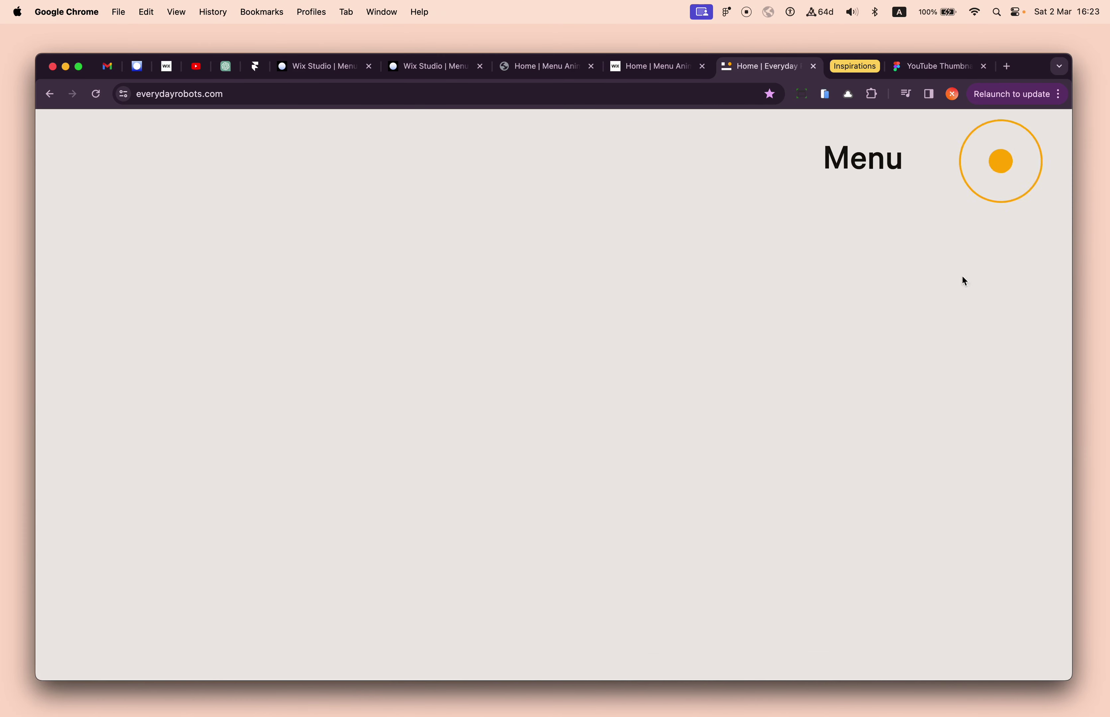
left_click(1002, 163)
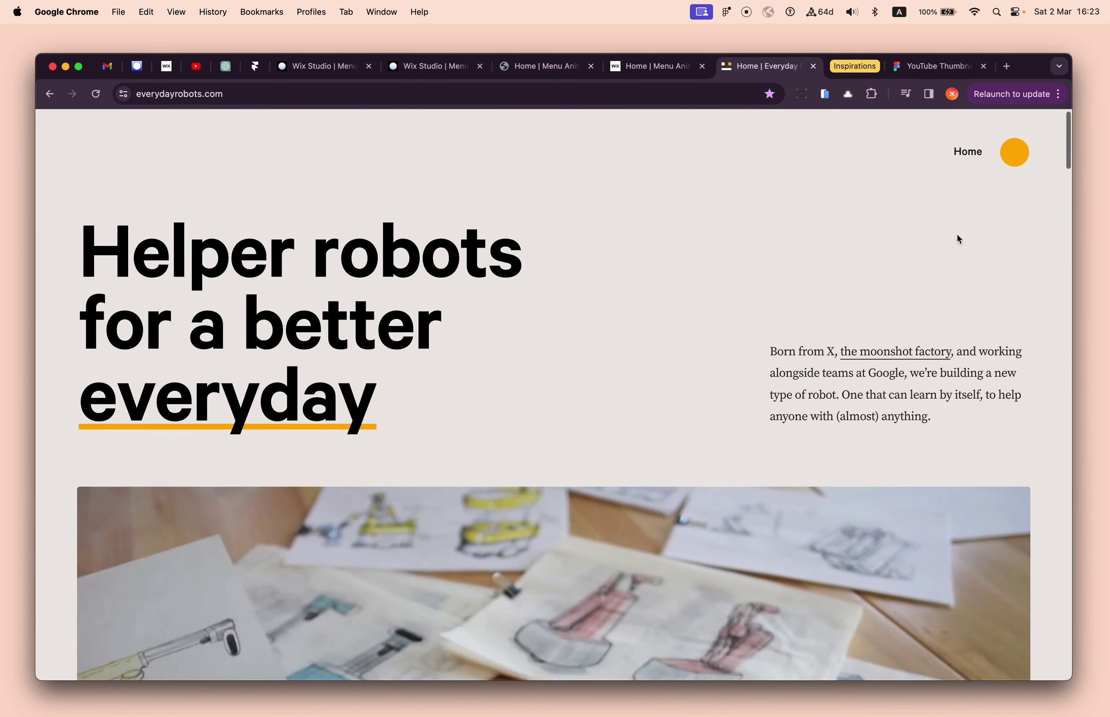
left_click(1017, 163)
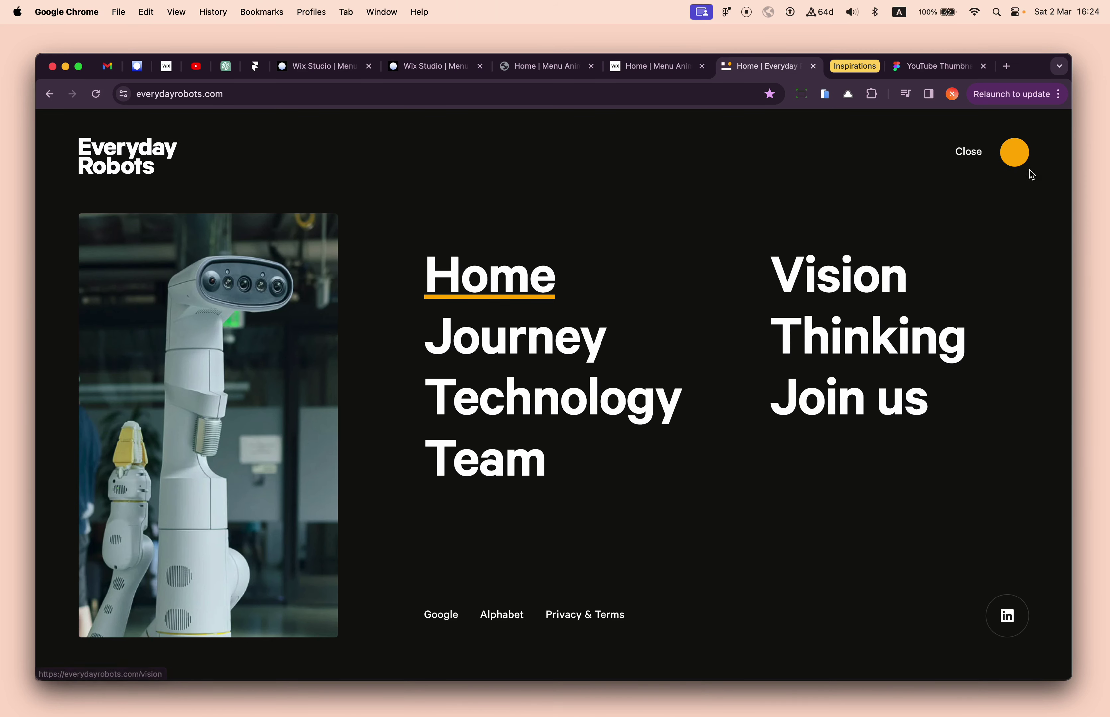
left_click(1014, 159)
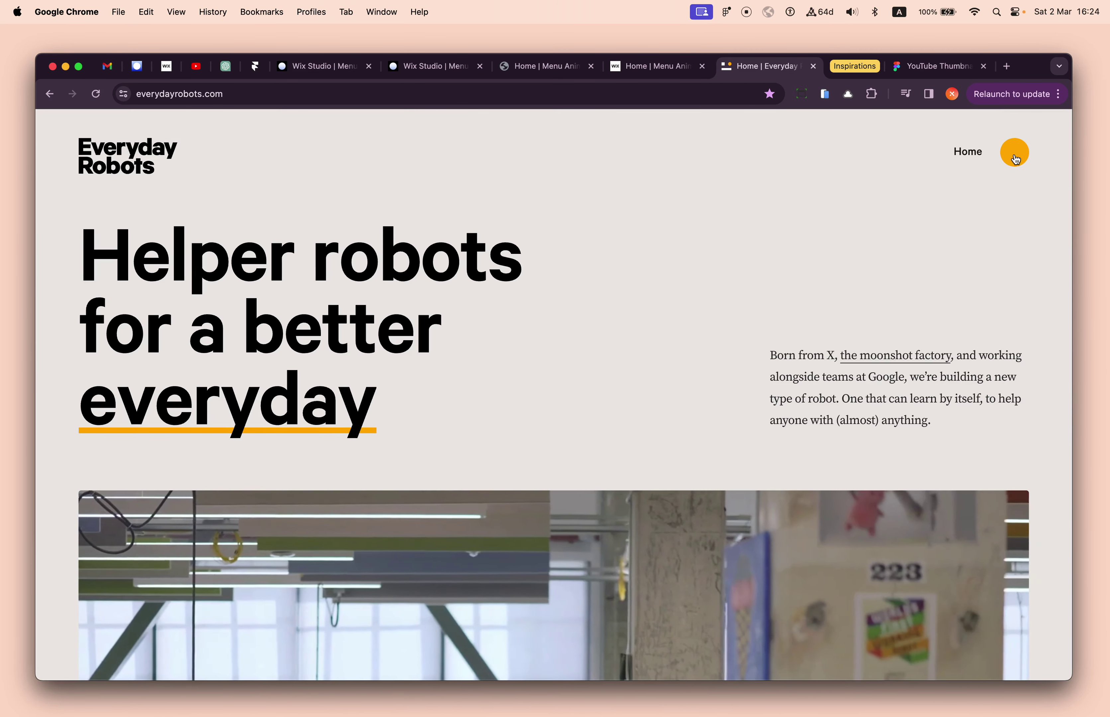
left_click(1015, 161)
left_click(1014, 156)
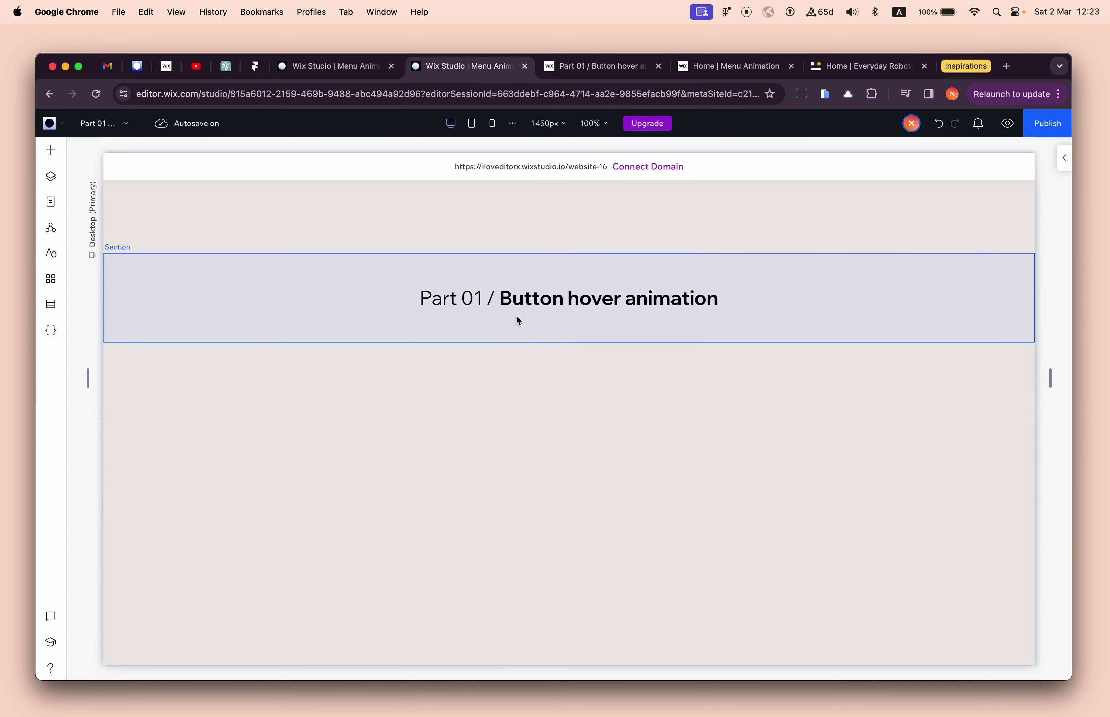
- Place a new container from Quick Add in the section below the Part 01 heading
left_click(568, 253)
left_click(50, 150)
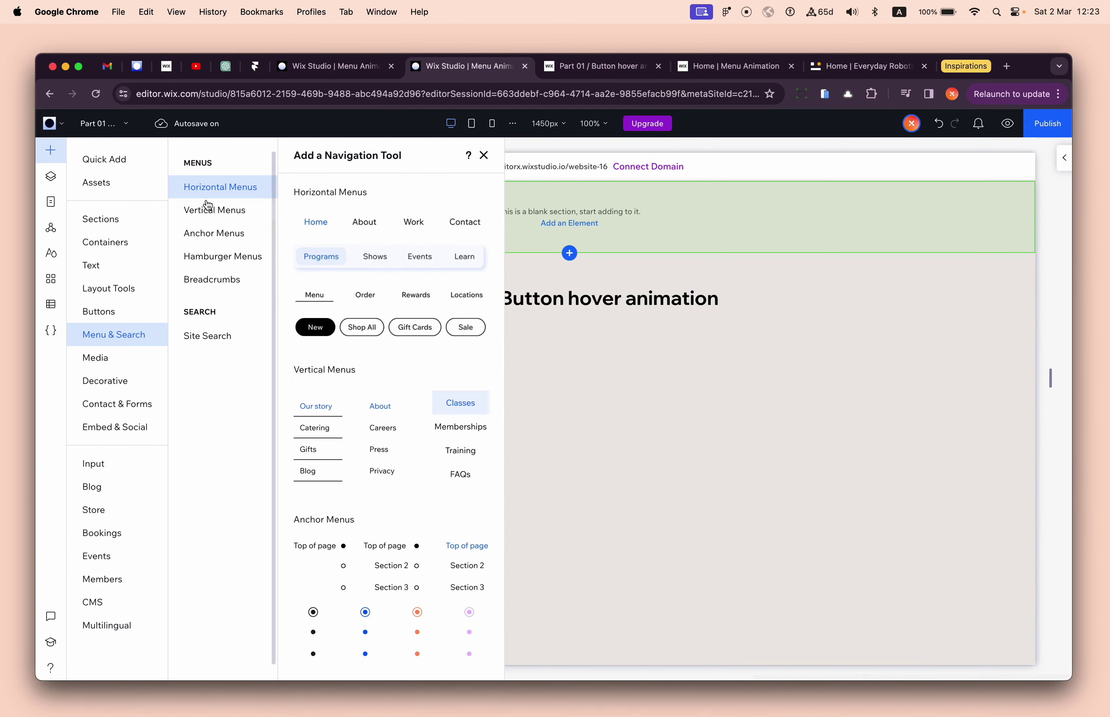
left_click(153, 168)
left_click_drag(299, 333, 575, 431)
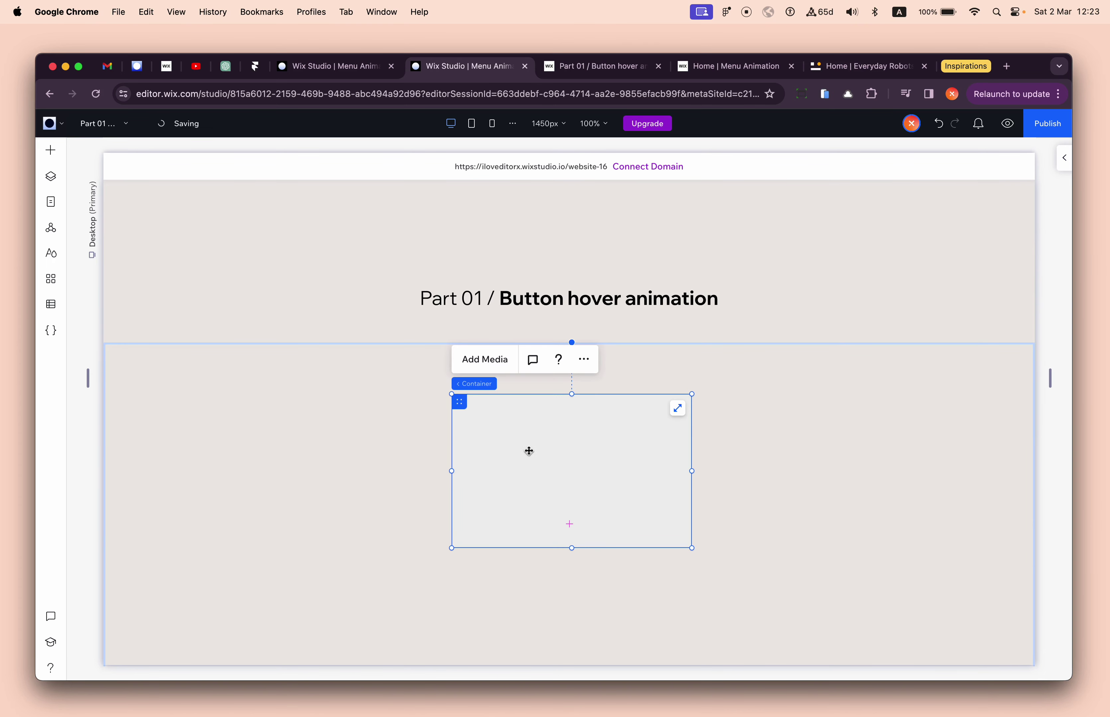
- Size the container to 100 × 100 px and fill its background black
left_click(1061, 157)
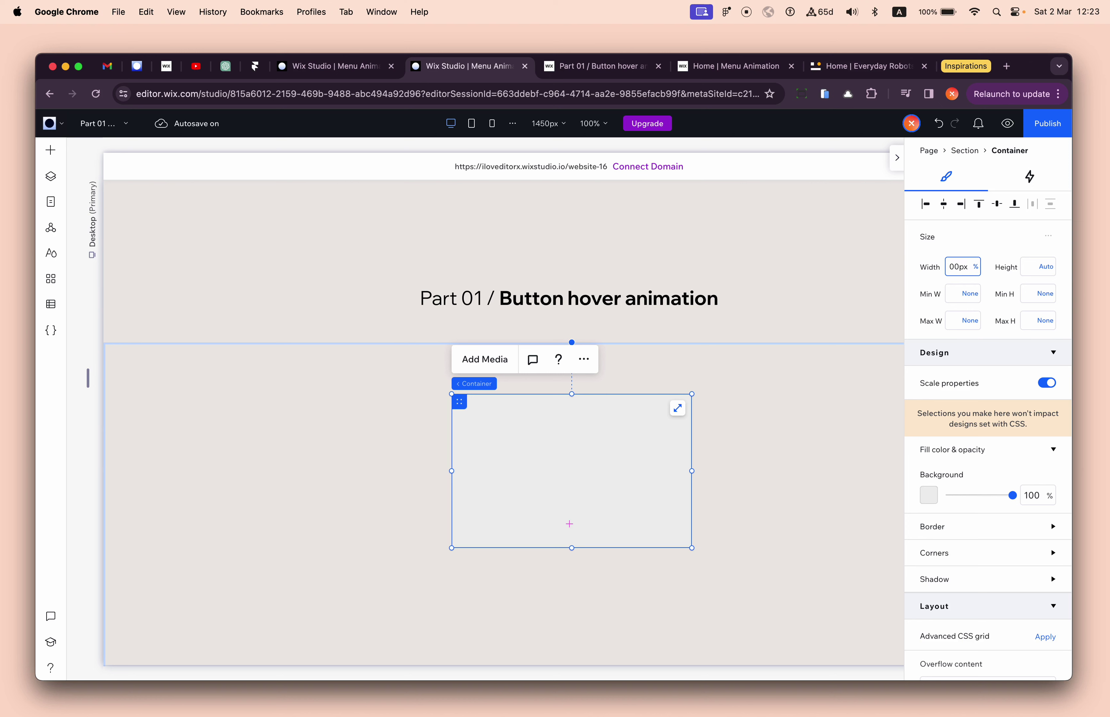
key("Tab")
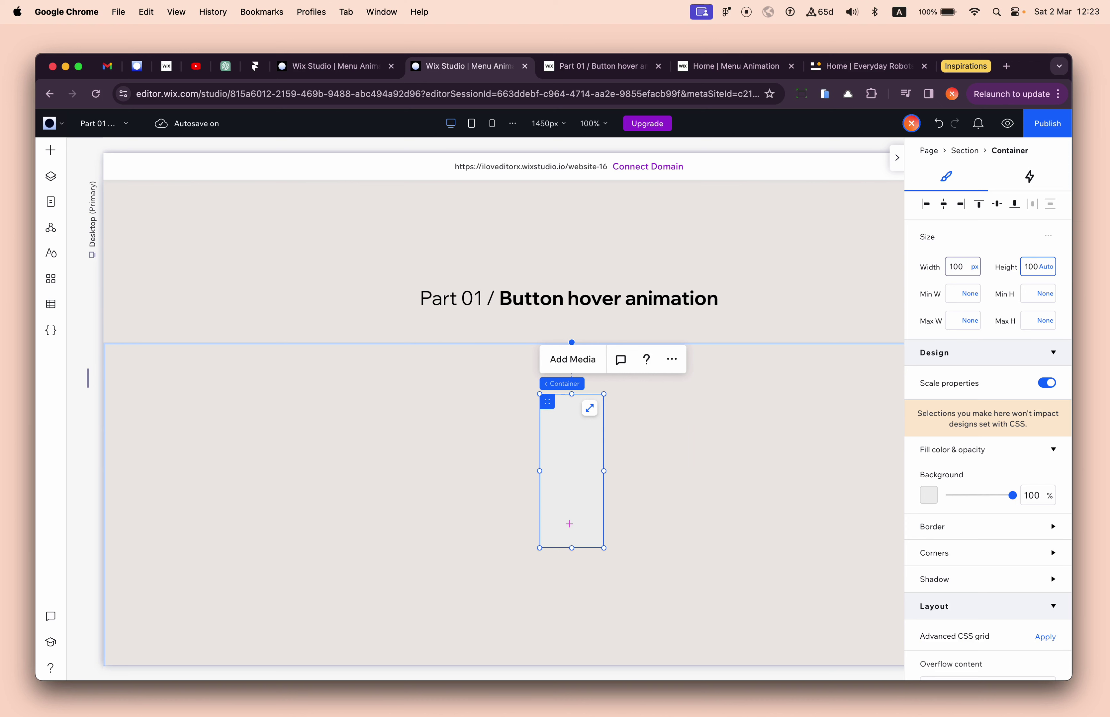
type("100px")
key("Return")
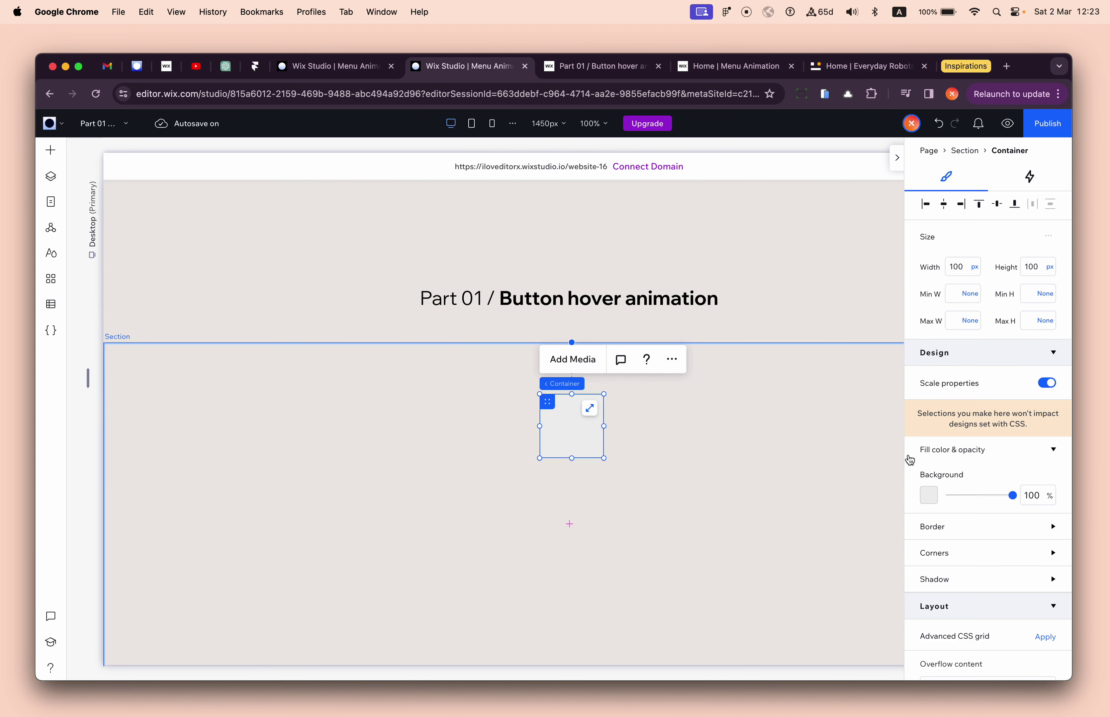
left_click(928, 495)
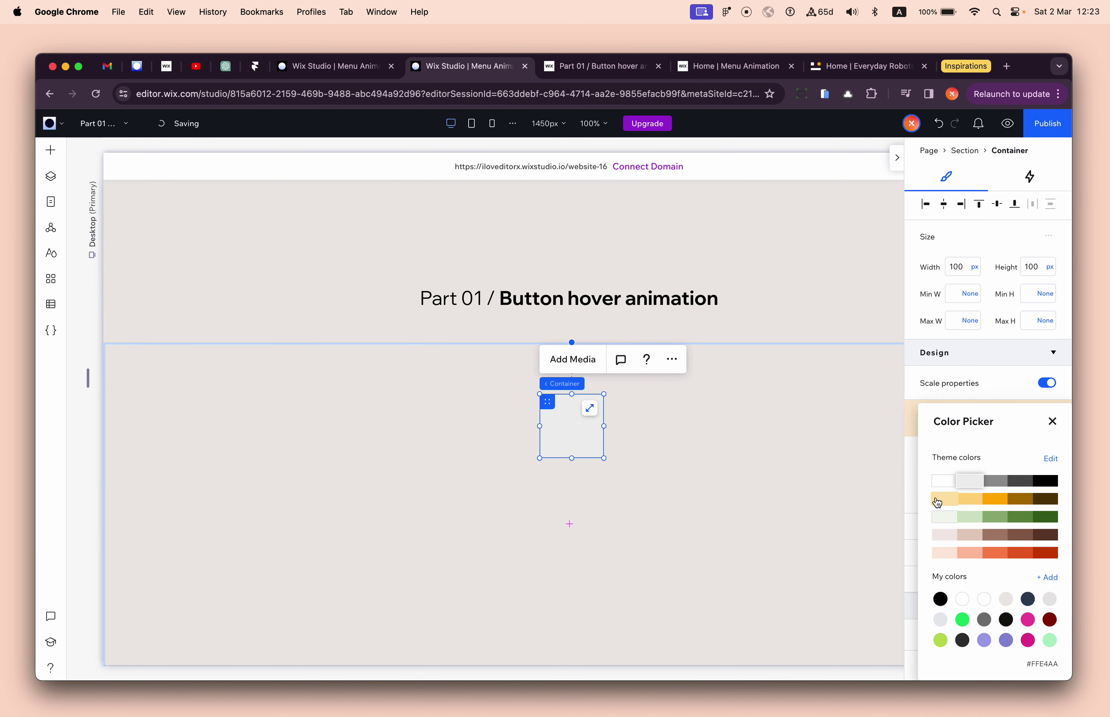
left_click(1044, 481)
left_click(768, 487)
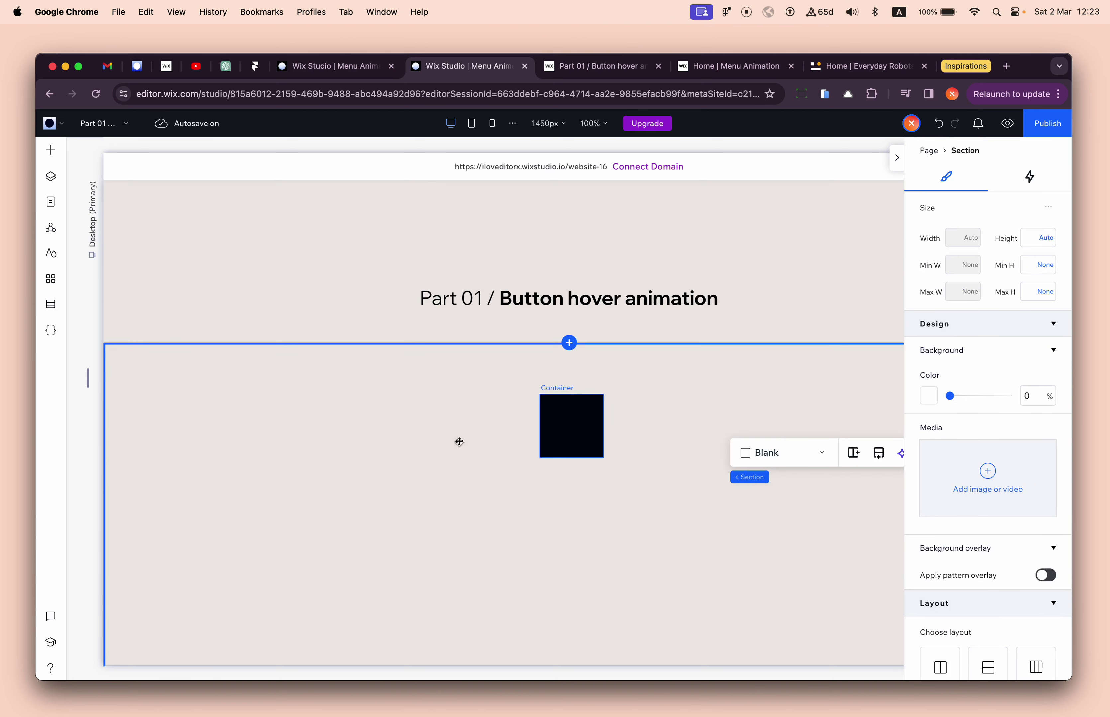
- Add a shape from Quick Add, change it to a circle, and fill it orange
left_click(51, 150)
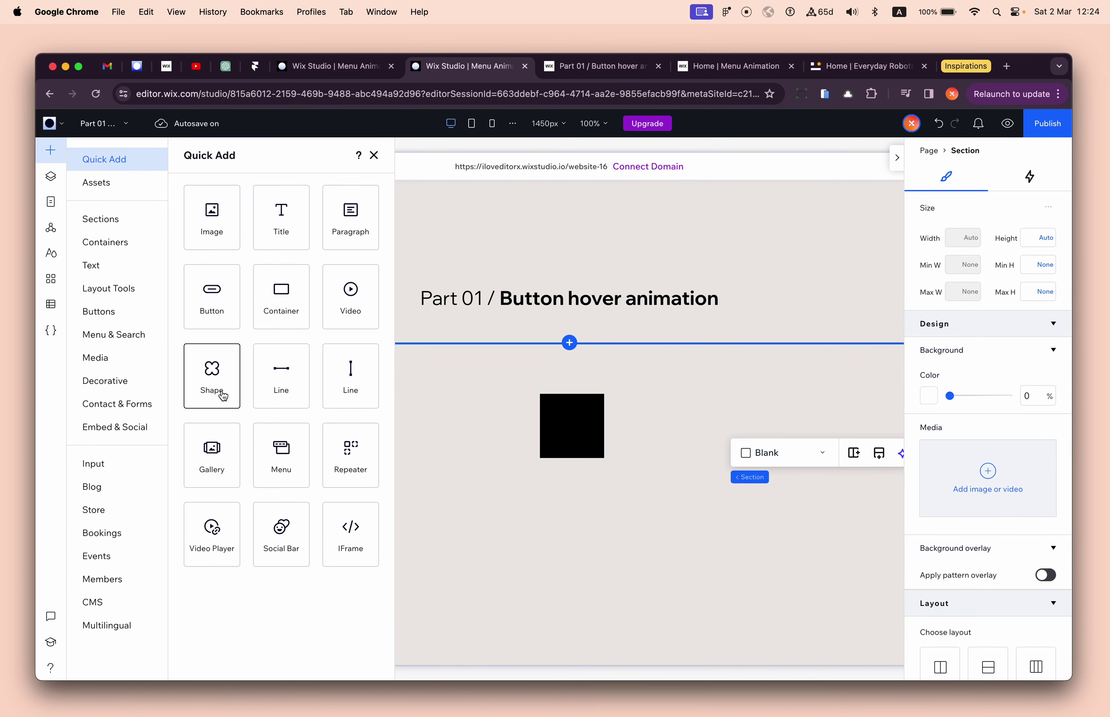
left_click_drag(213, 376, 481, 486)
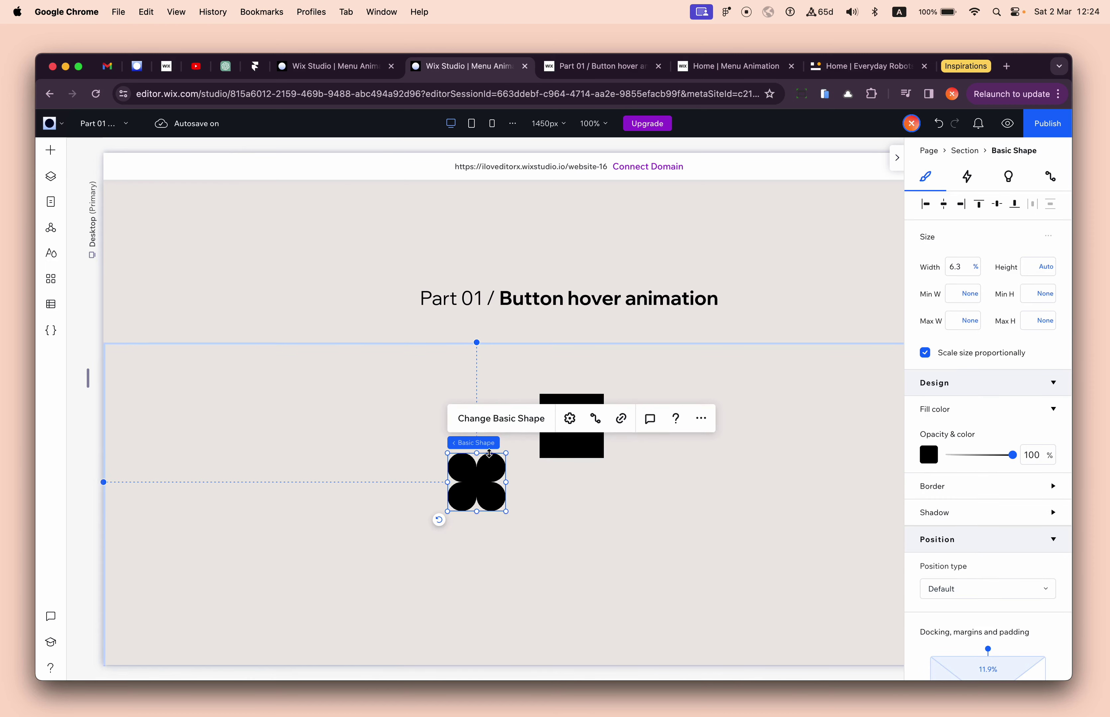
left_click(515, 428)
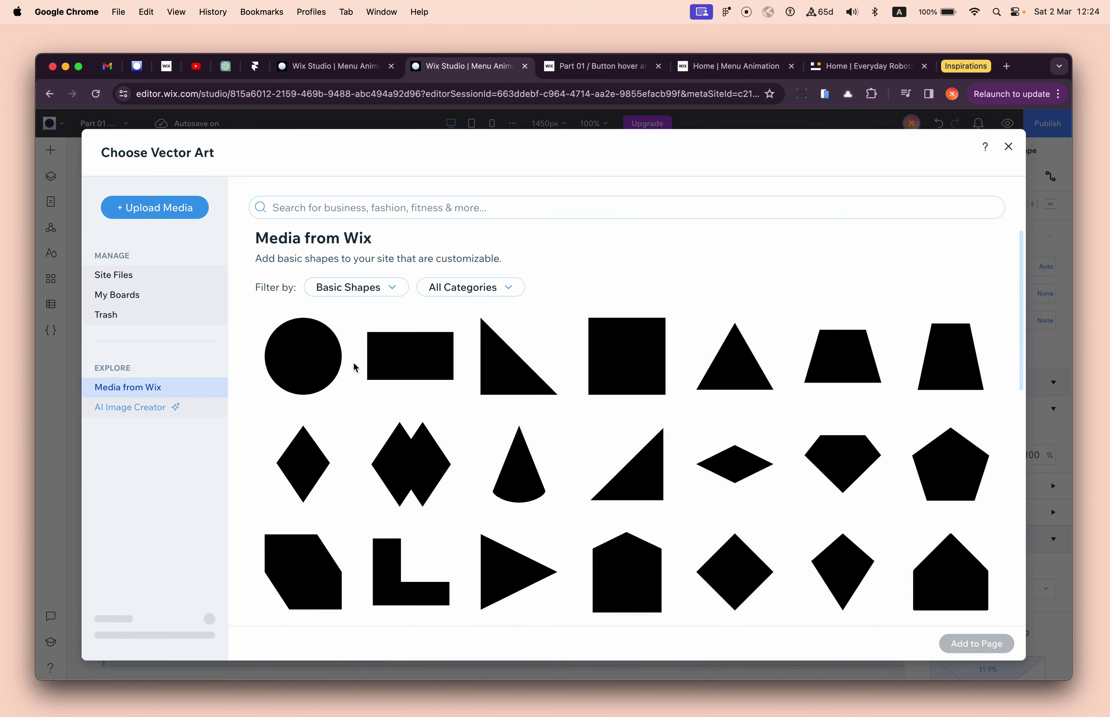
double_click(292, 353)
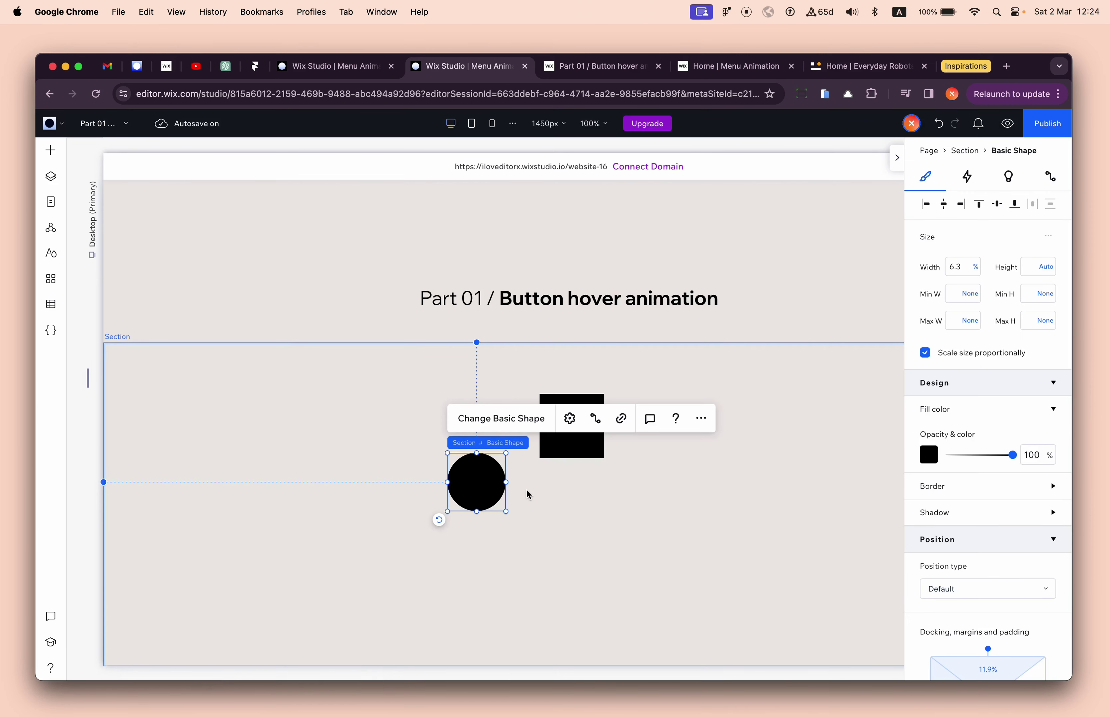
left_click(933, 461)
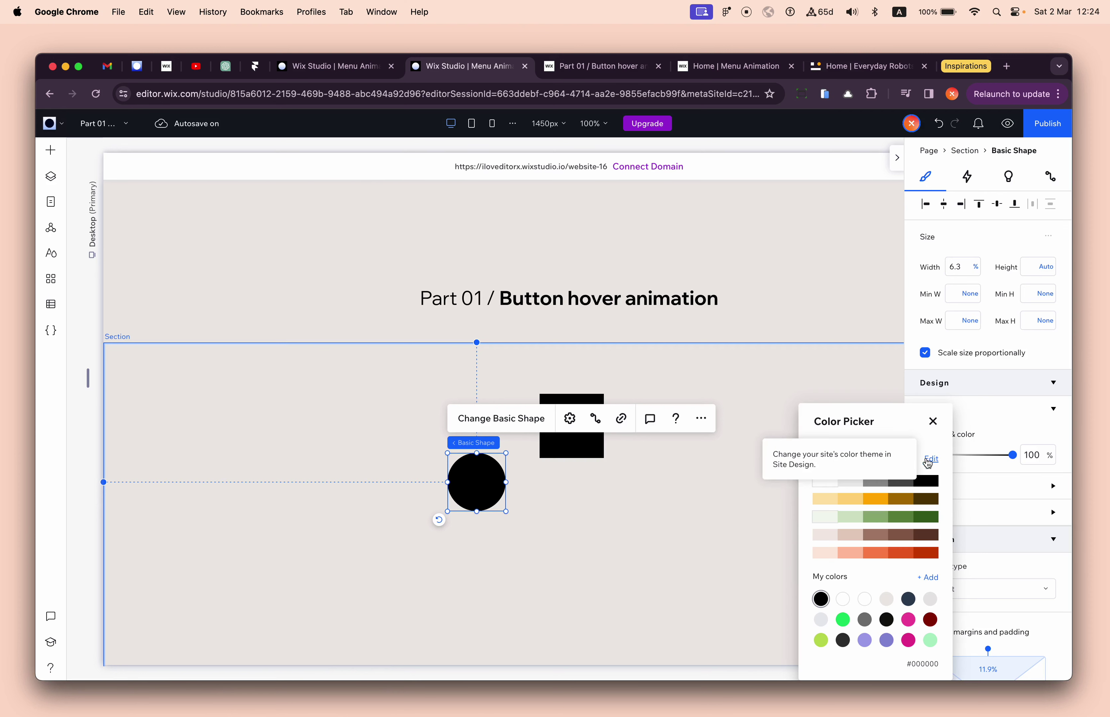
left_click(875, 499)
left_click(688, 510)
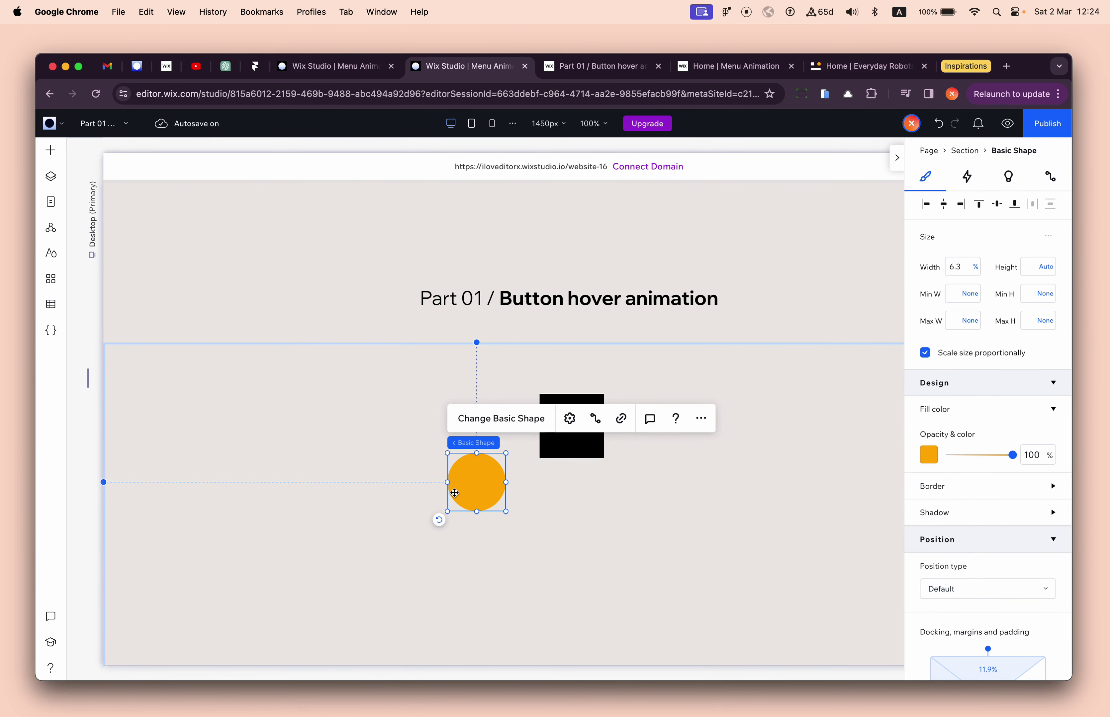
- Rename the circle's layer to Default Shape
left_click(51, 176)
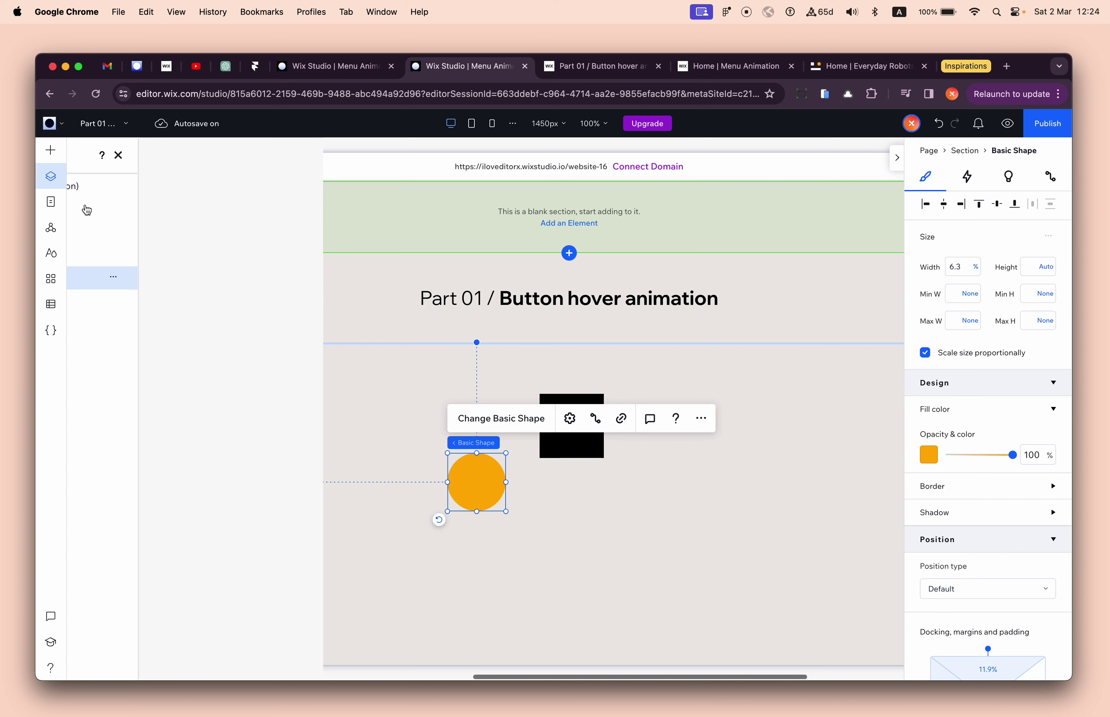
double_click(143, 280)
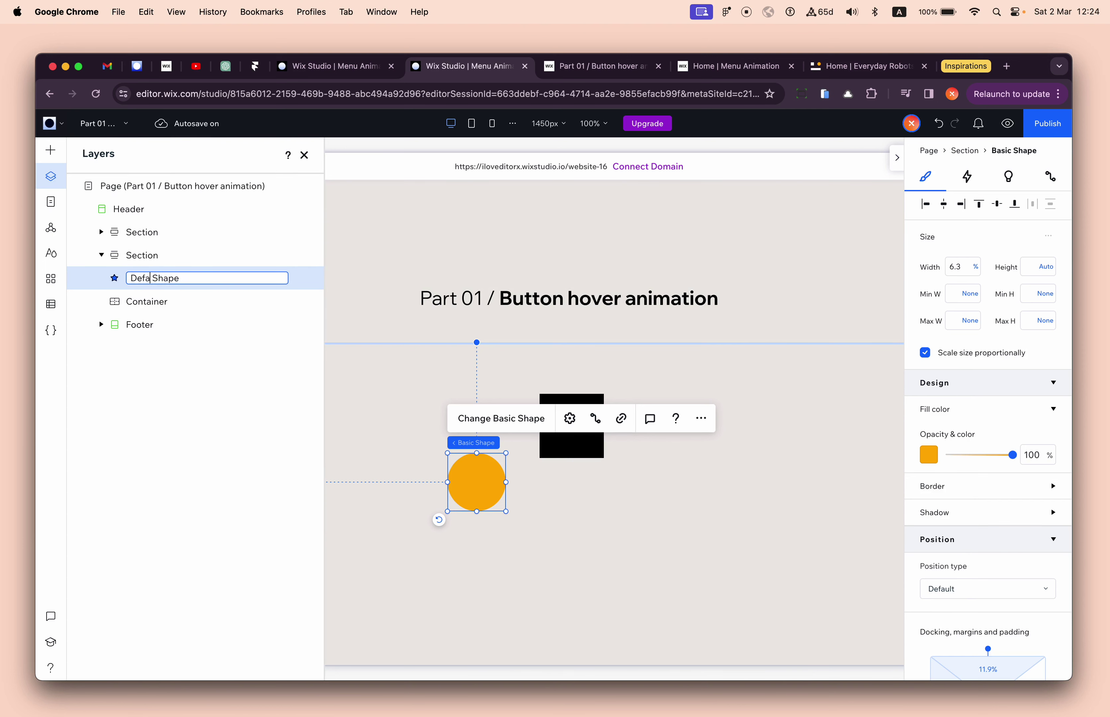
key("Return")
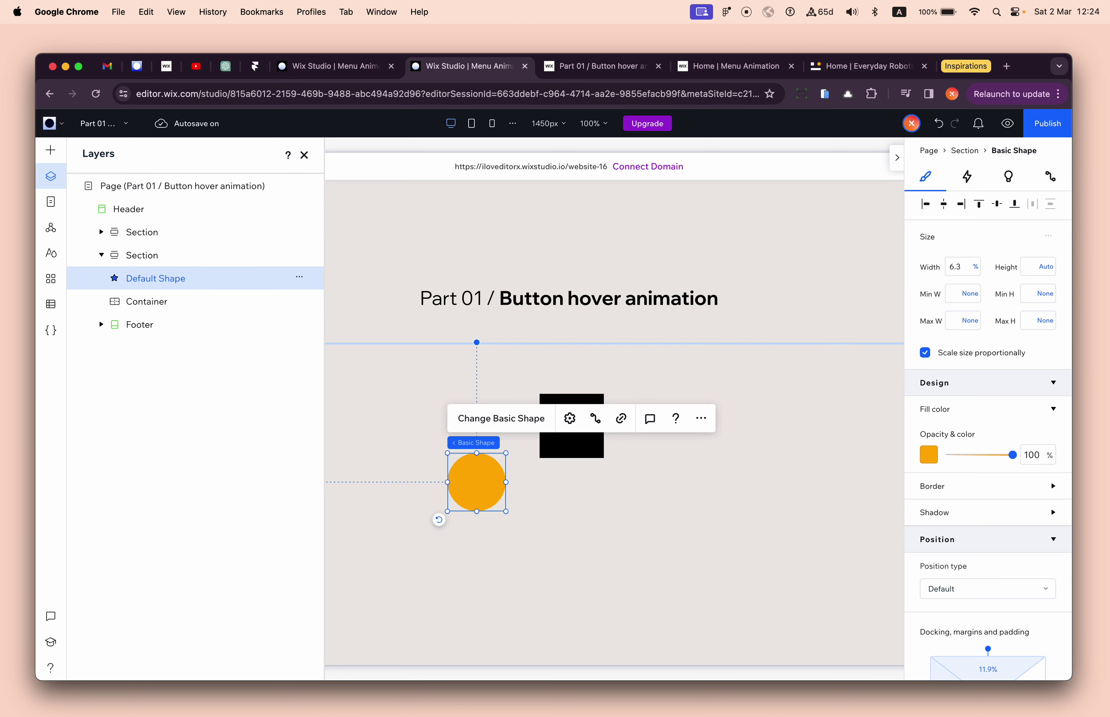
- Duplicate the orange circle and line the two circles up below the black square
left_click(523, 483)
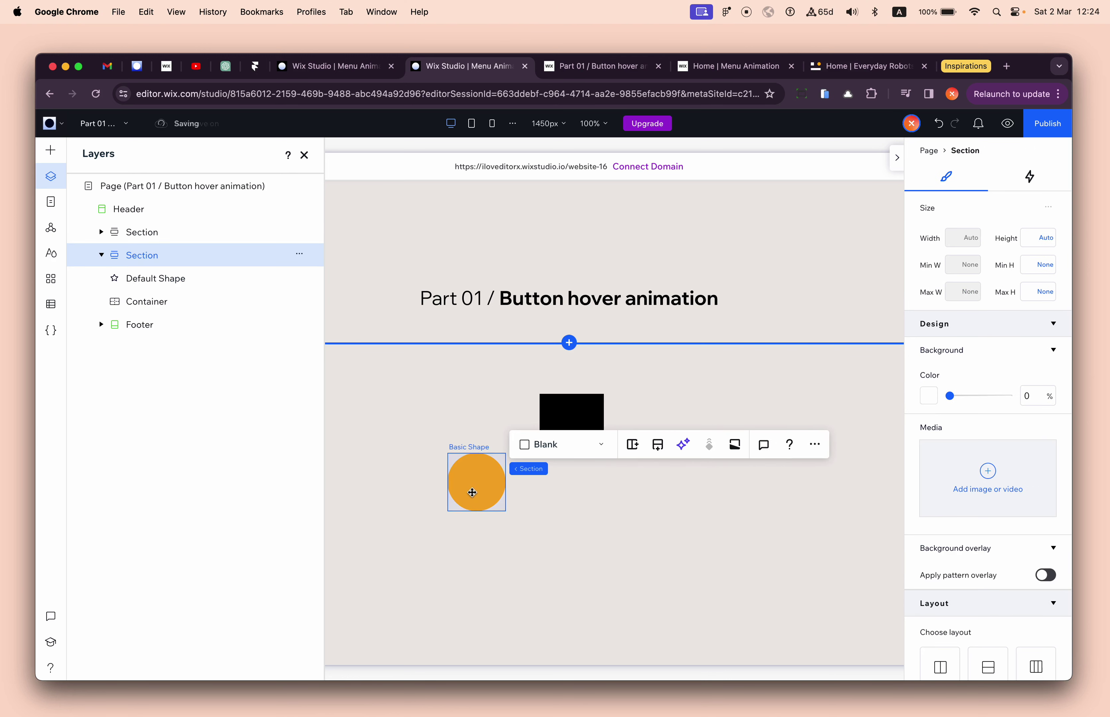
scroll(468, 492, "right", 2)
scroll(471, 492, "left", 3)
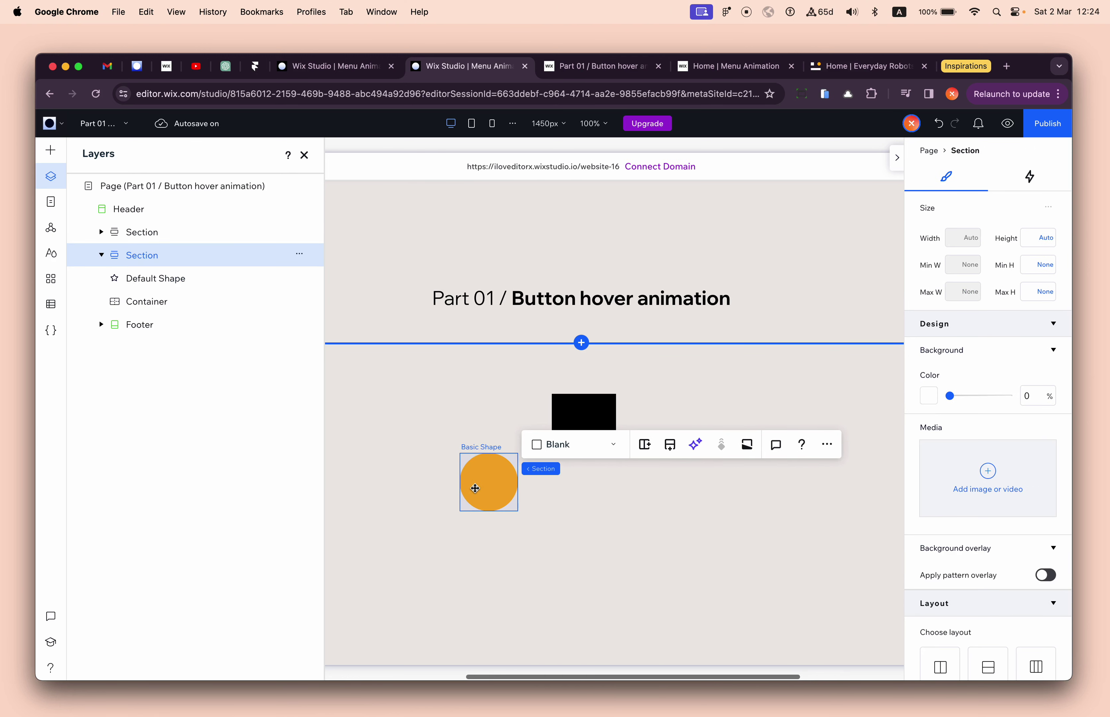
left_click(483, 485)
key("super+d")
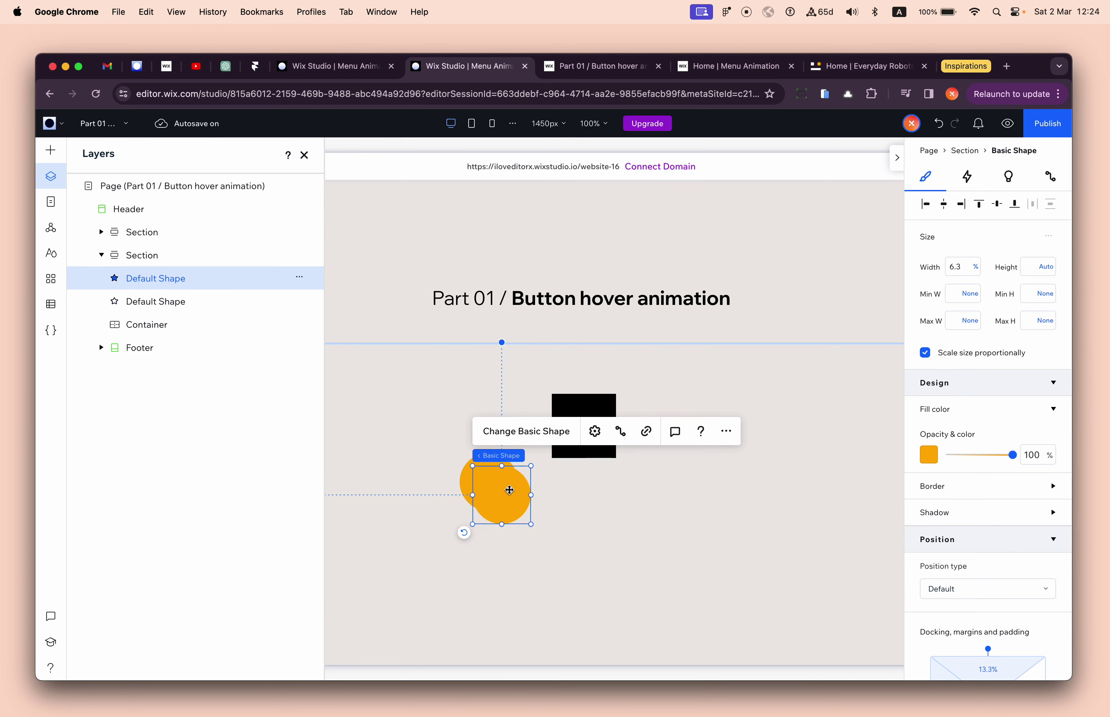
left_click_drag(509, 490, 577, 483)
left_click(500, 493)
left_click_drag(500, 493, 502, 551)
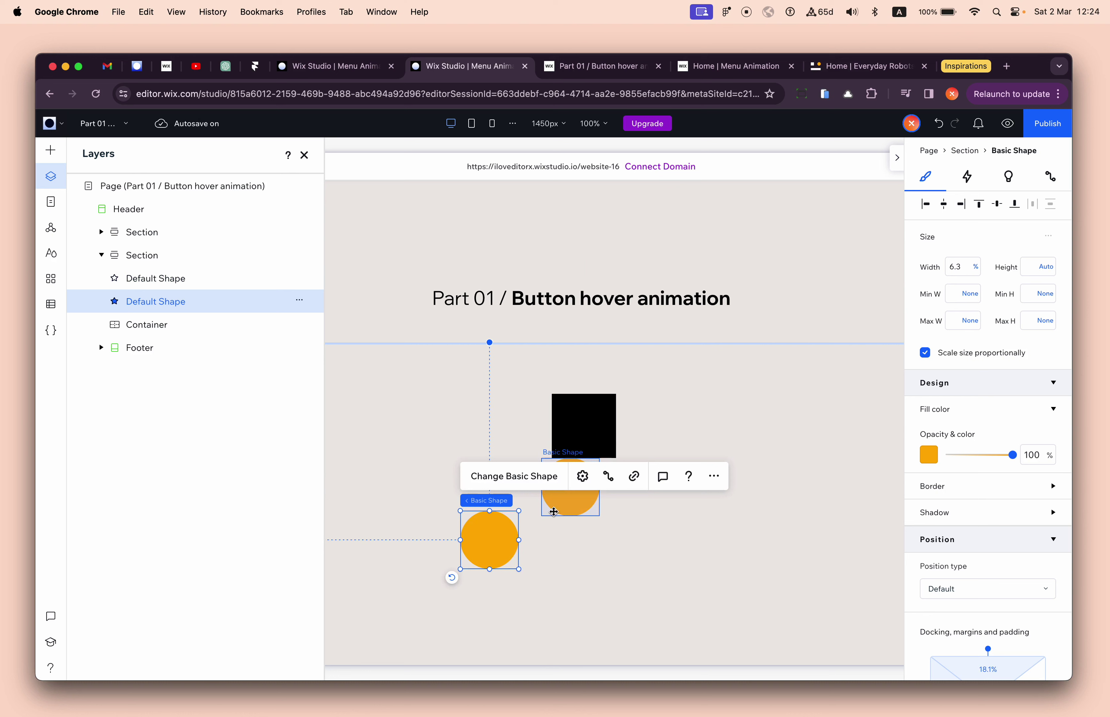
left_click_drag(554, 512, 556, 564)
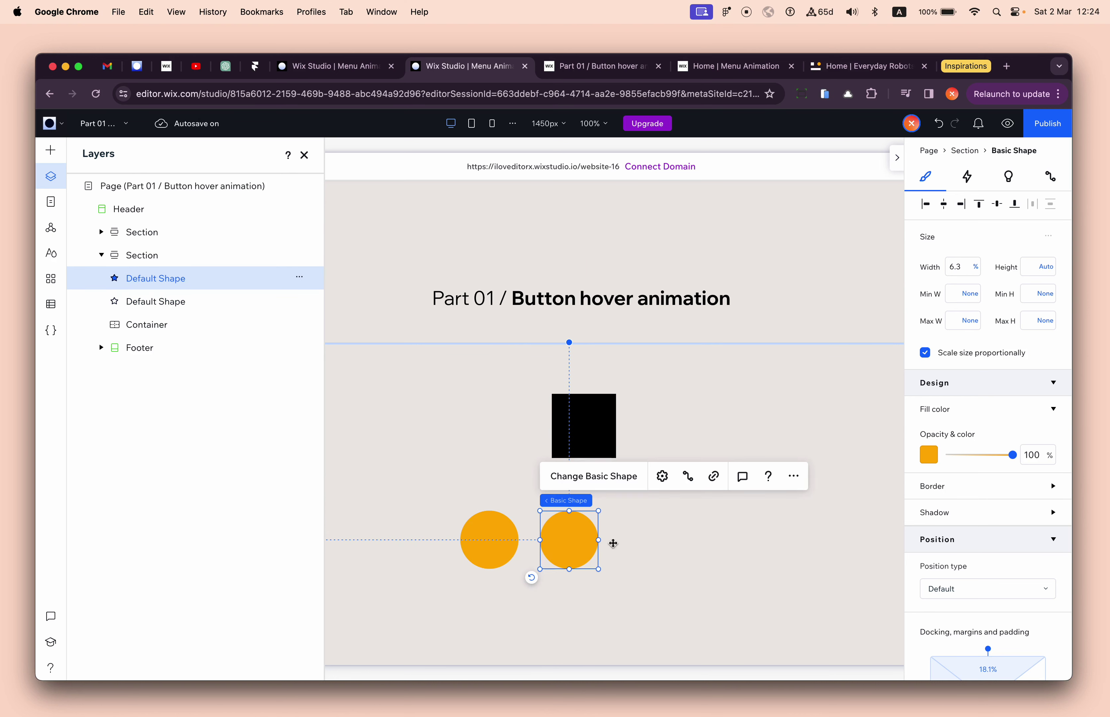
- Set the copy's fill opacity to 0% and give it an orange border
type("0")
key("Return")
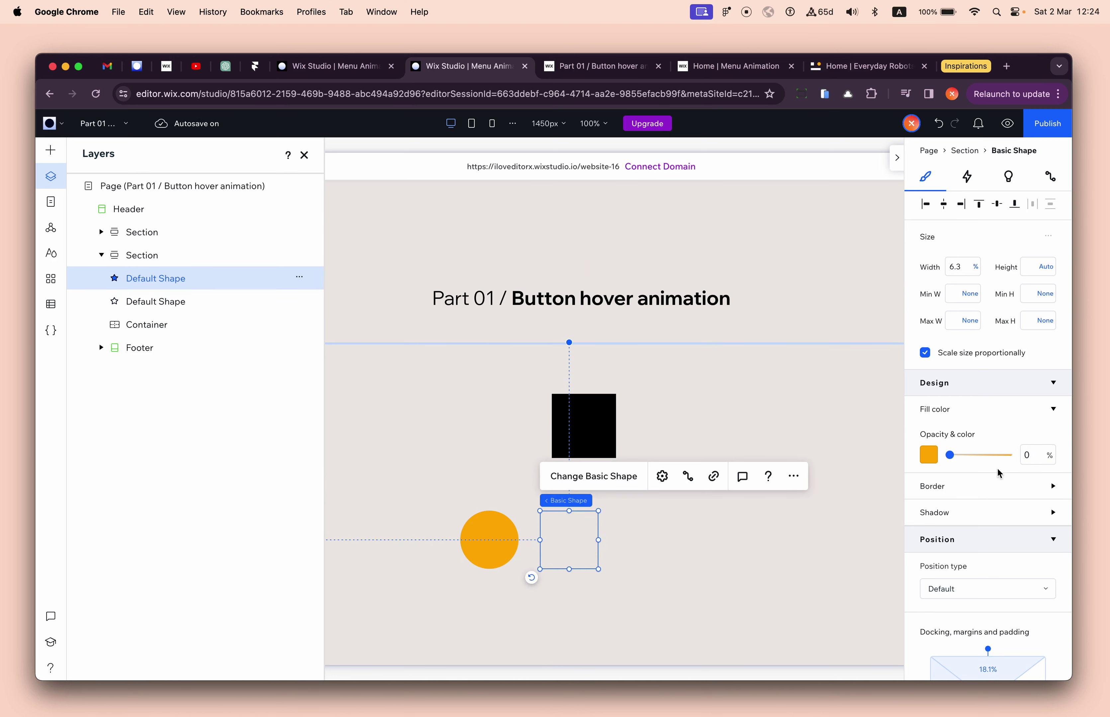
left_click(1003, 486)
left_click(1048, 514)
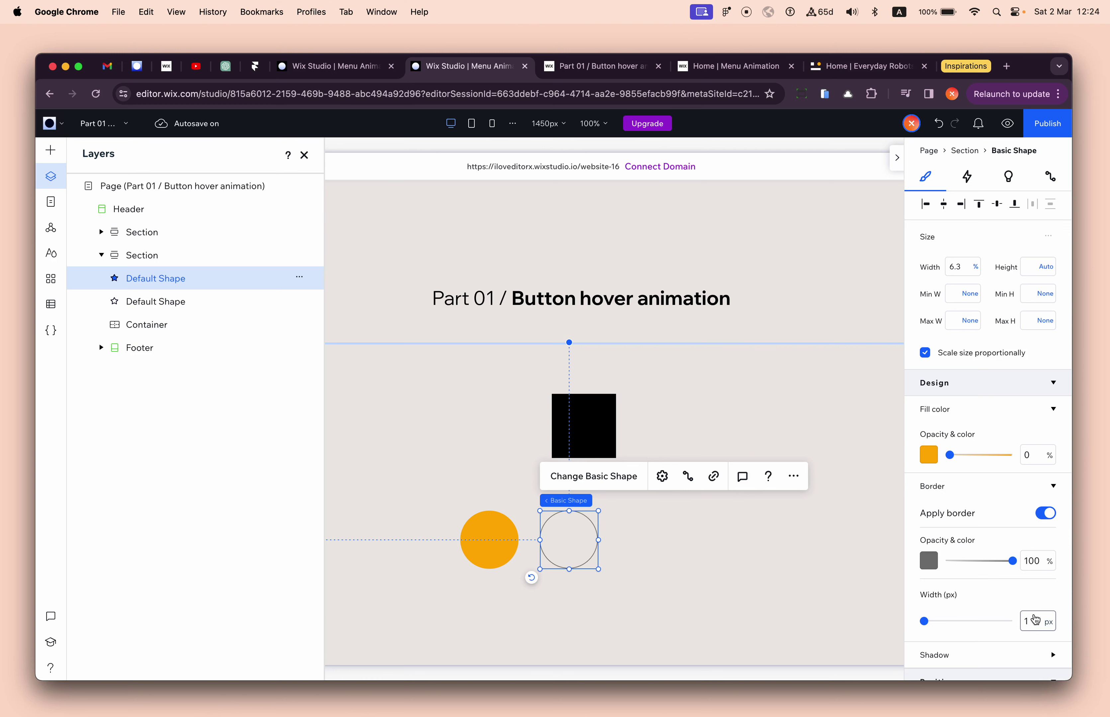
left_click(928, 561)
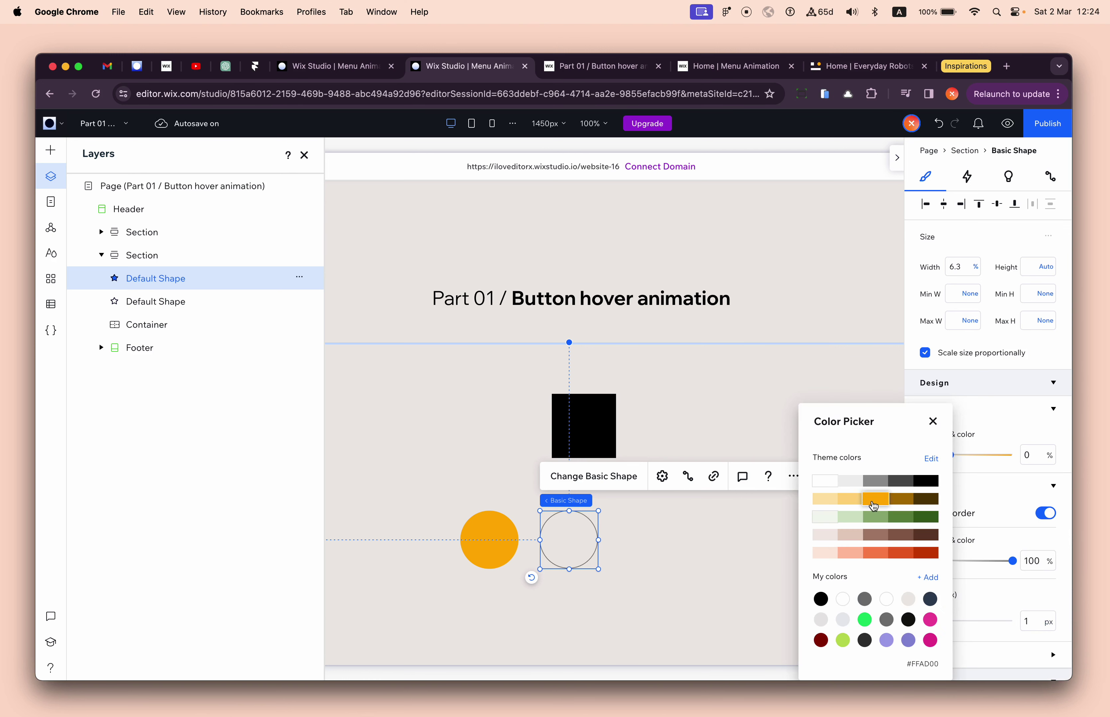
left_click(723, 526)
left_click(695, 562)
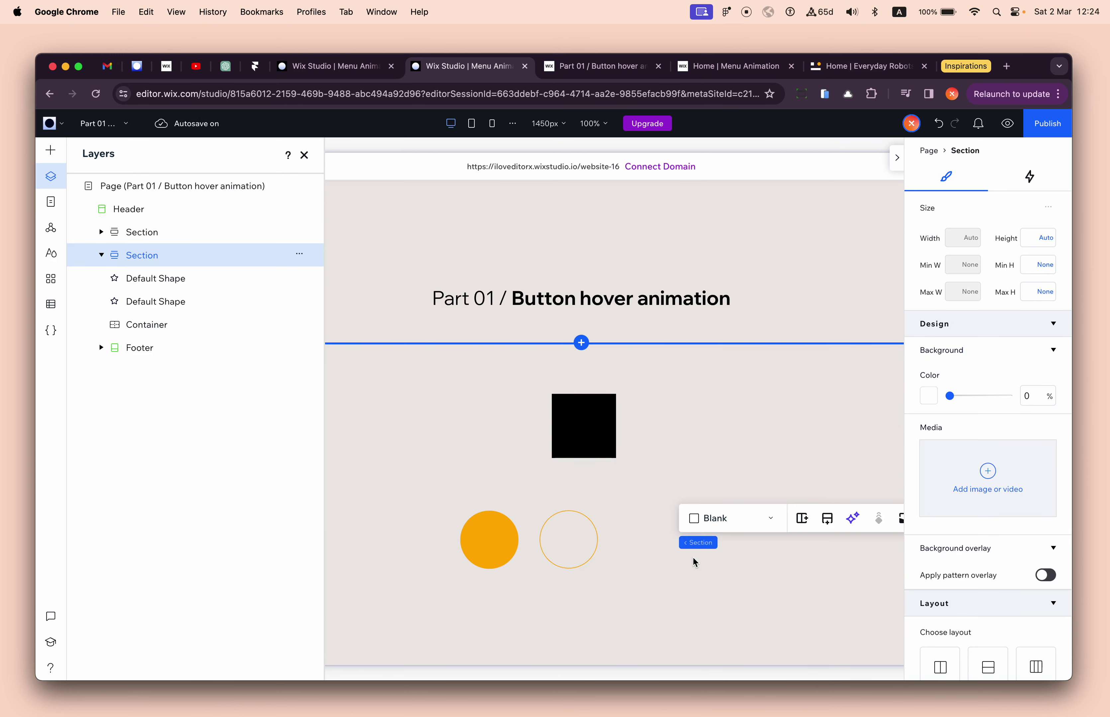
- Rename the outlined circle's layer to Hover Shape
left_click(595, 556)
double_click(152, 284)
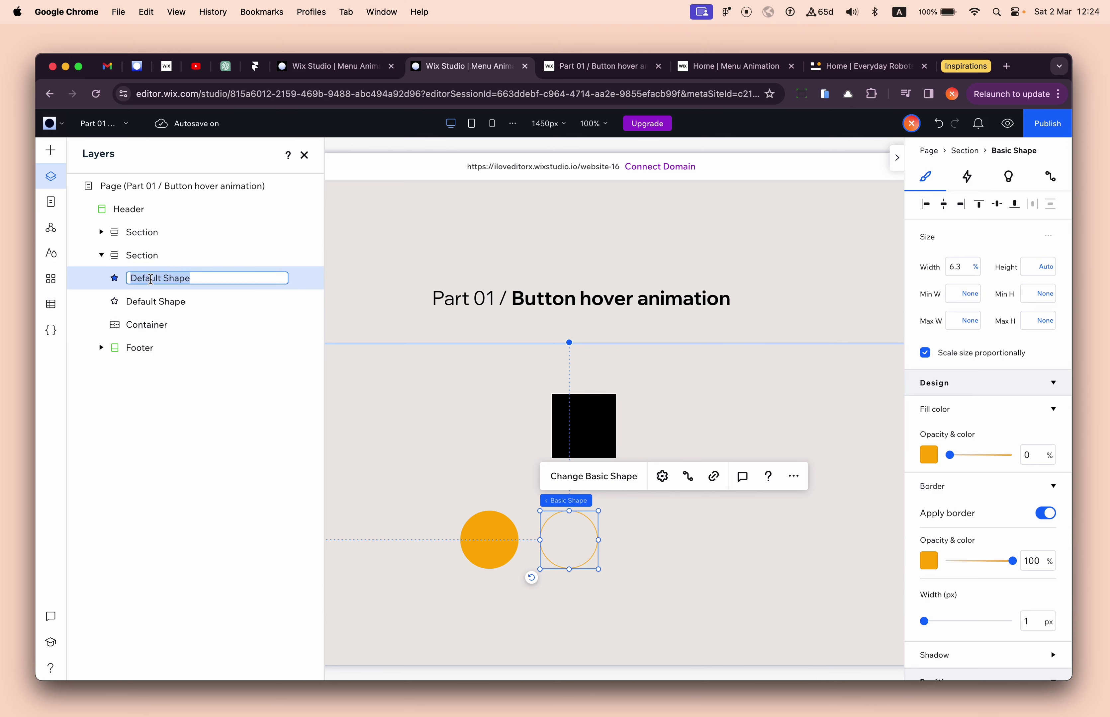
double_click(153, 279)
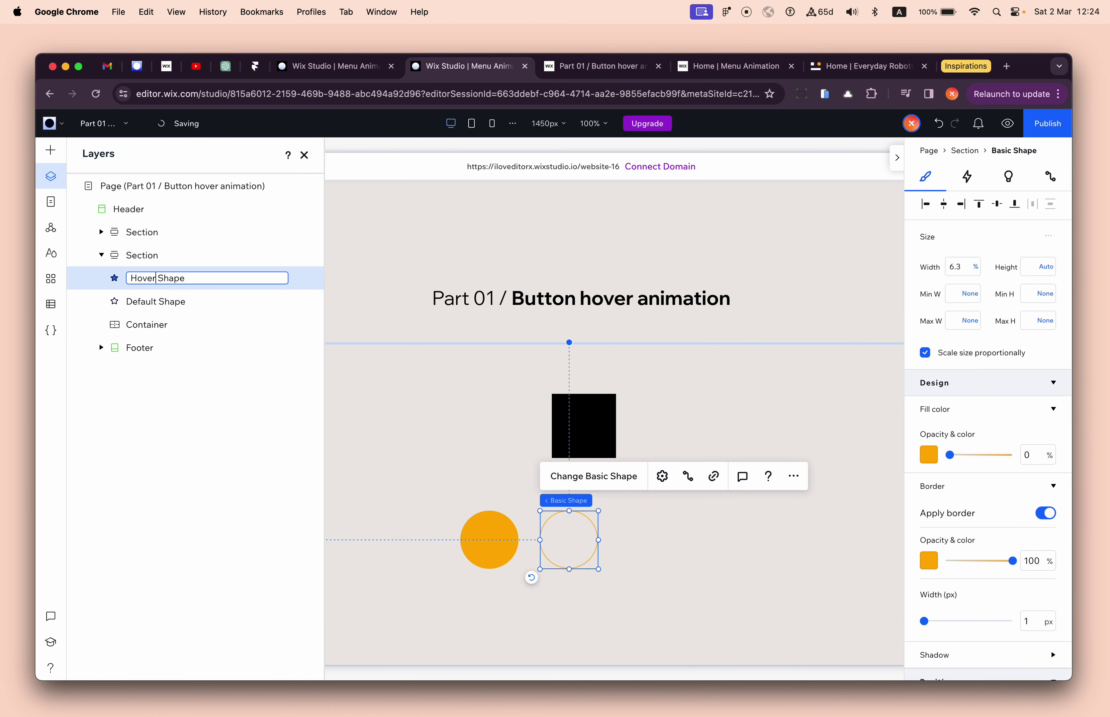
key("Return")
- Move Hover Shape into the black square and dock it left and top with 0 top margin
left_click(365, 377)
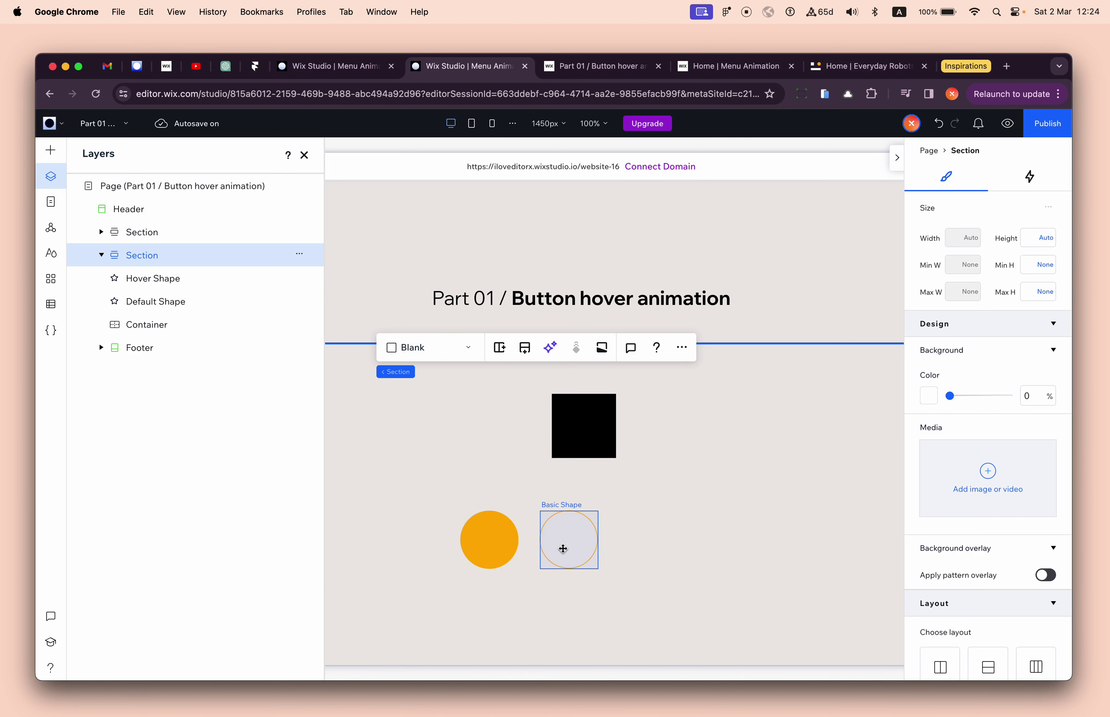
left_click_drag(562, 549, 578, 433)
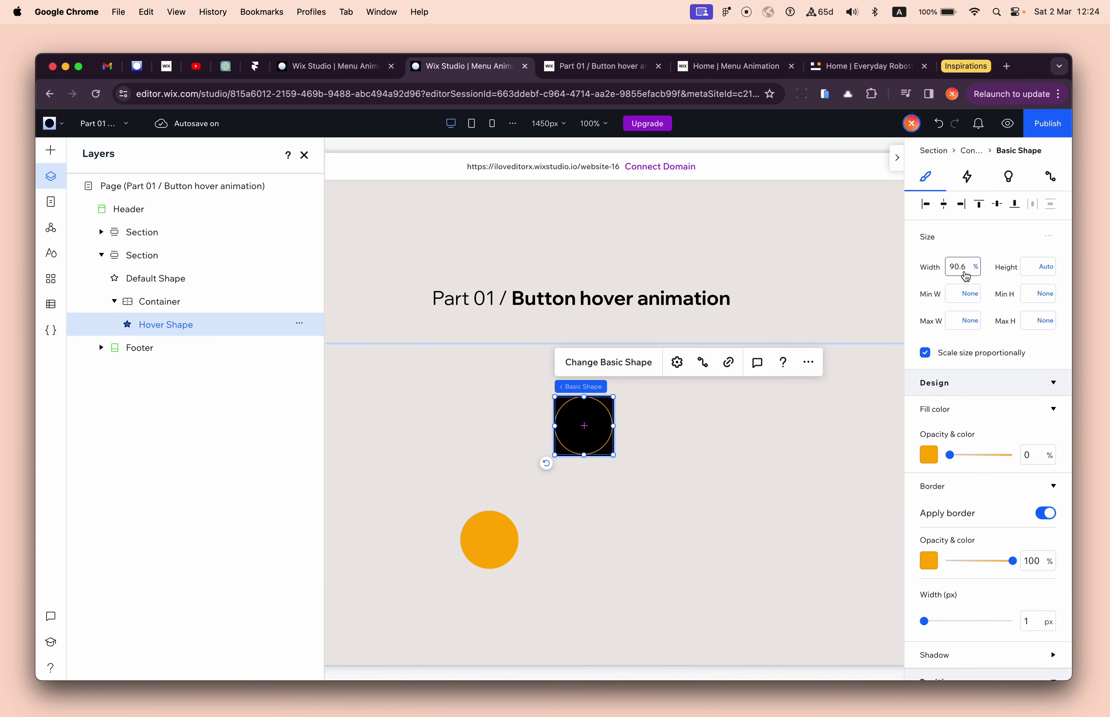
scroll(927, 559, "down", 5)
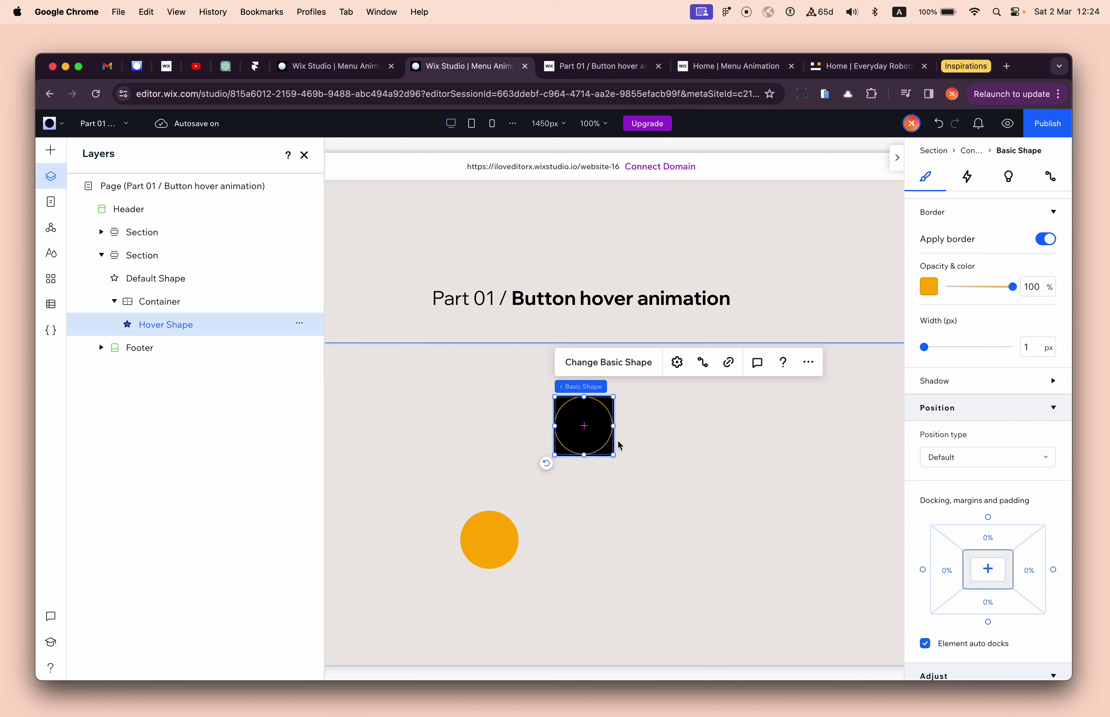
left_click(922, 569)
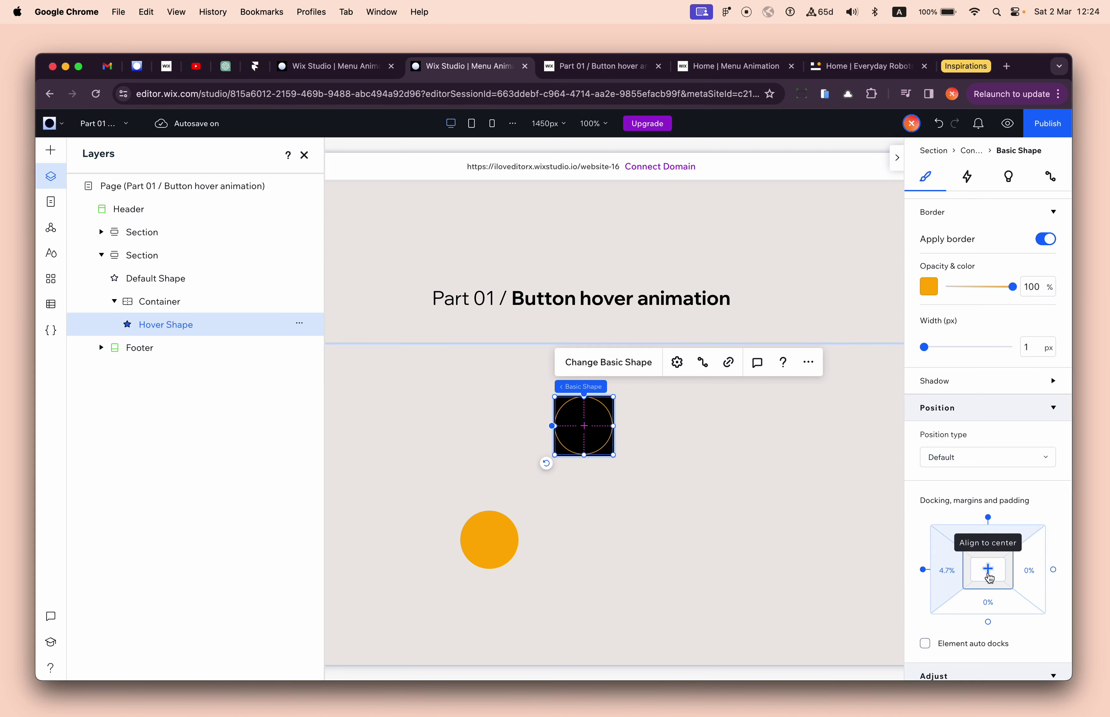
left_click(922, 570)
left_click(921, 570)
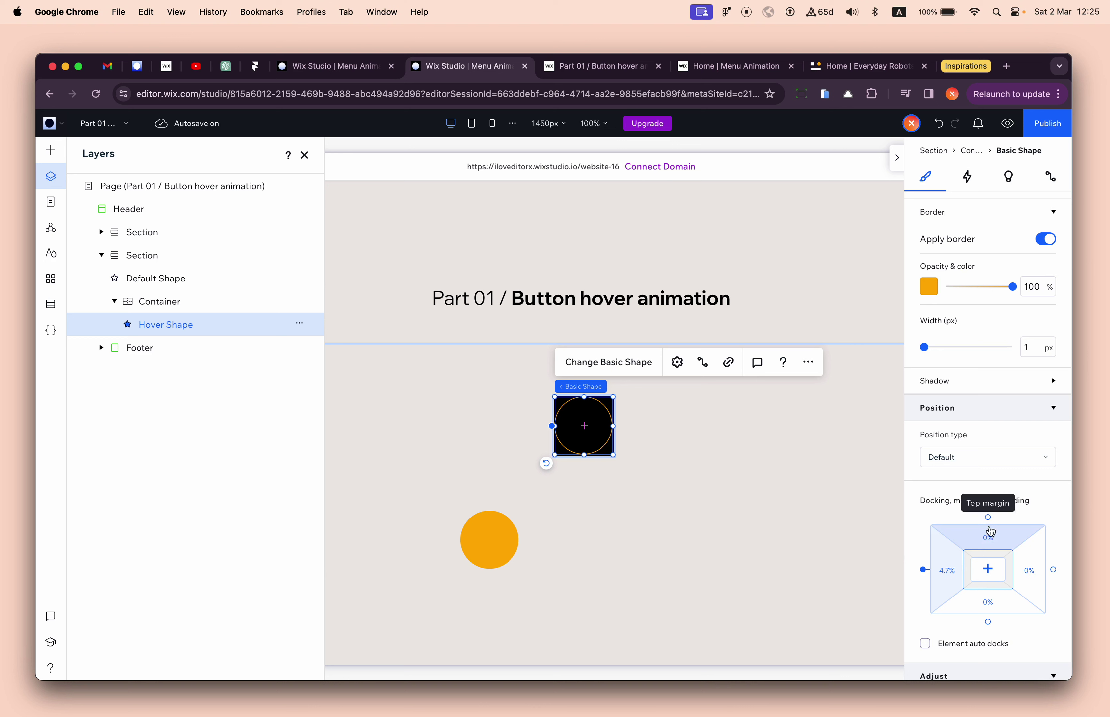
left_click(988, 519)
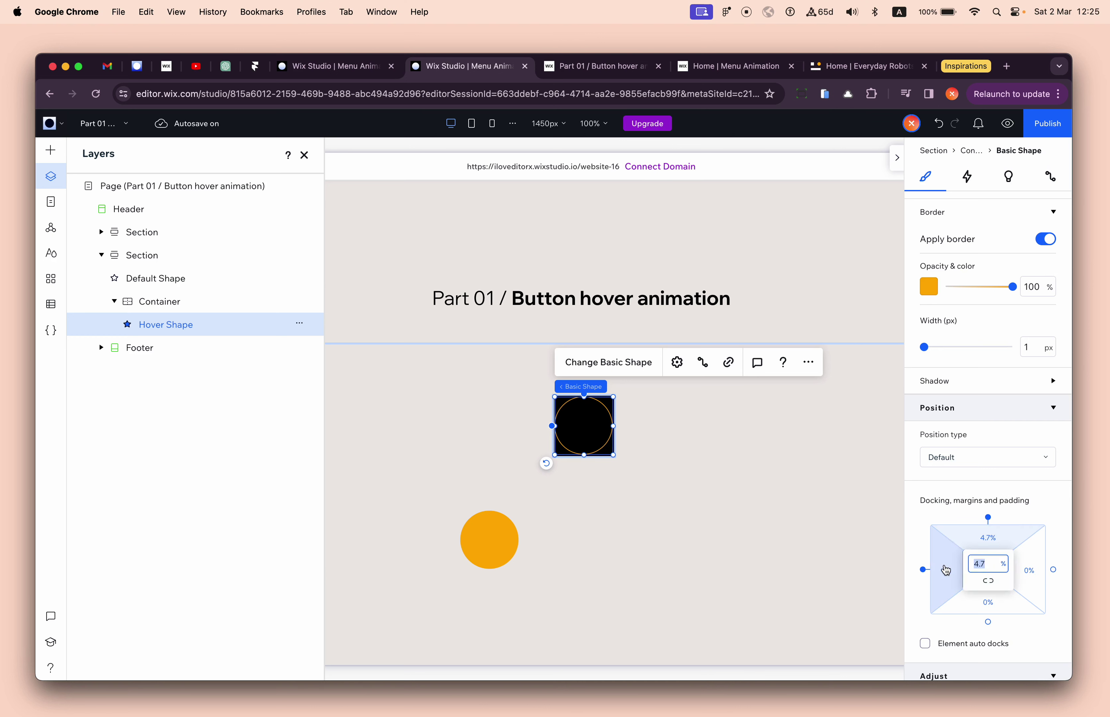
left_click(989, 541)
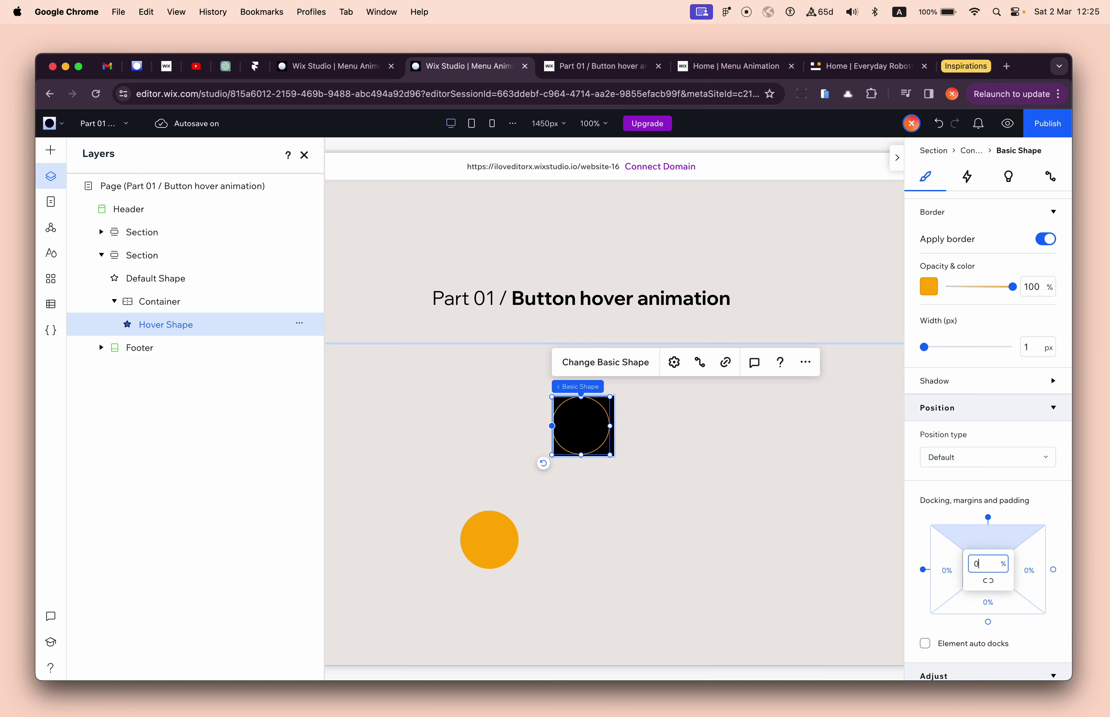
key("Return")
- Check the circle's docking and margin settings, then select the black square container
scroll(939, 347, "up", 5)
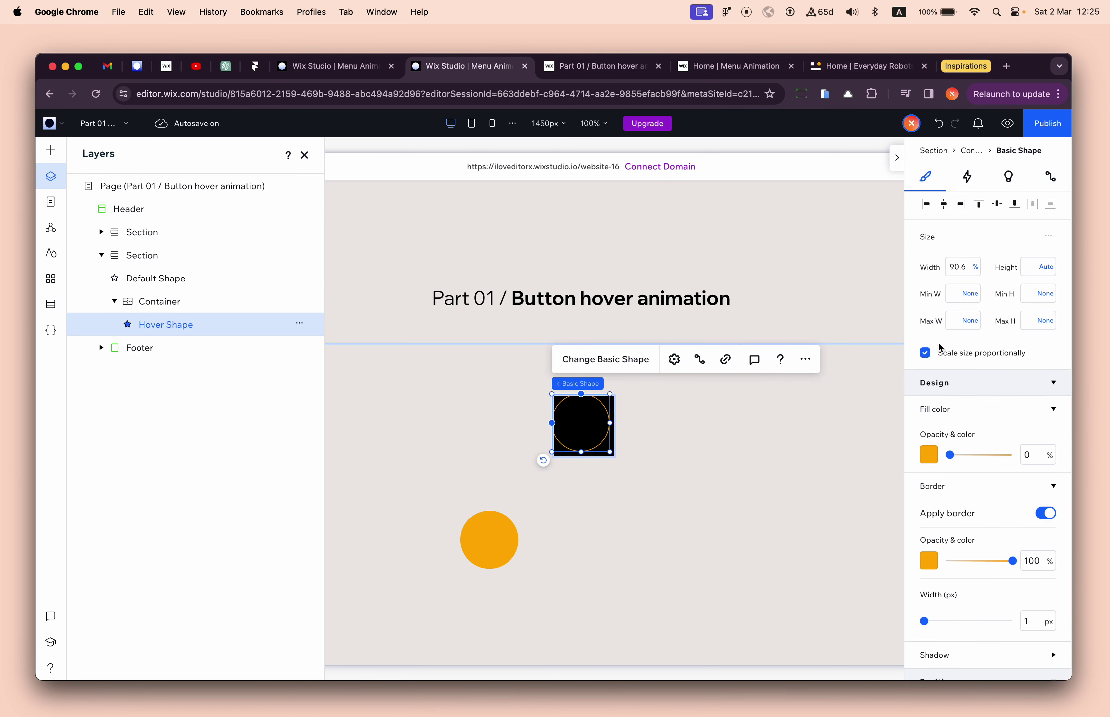
scroll(939, 347, "down", 5)
scroll(940, 347, "up", 5)
scroll(928, 357, "down", 5)
scroll(928, 374, "up", 5)
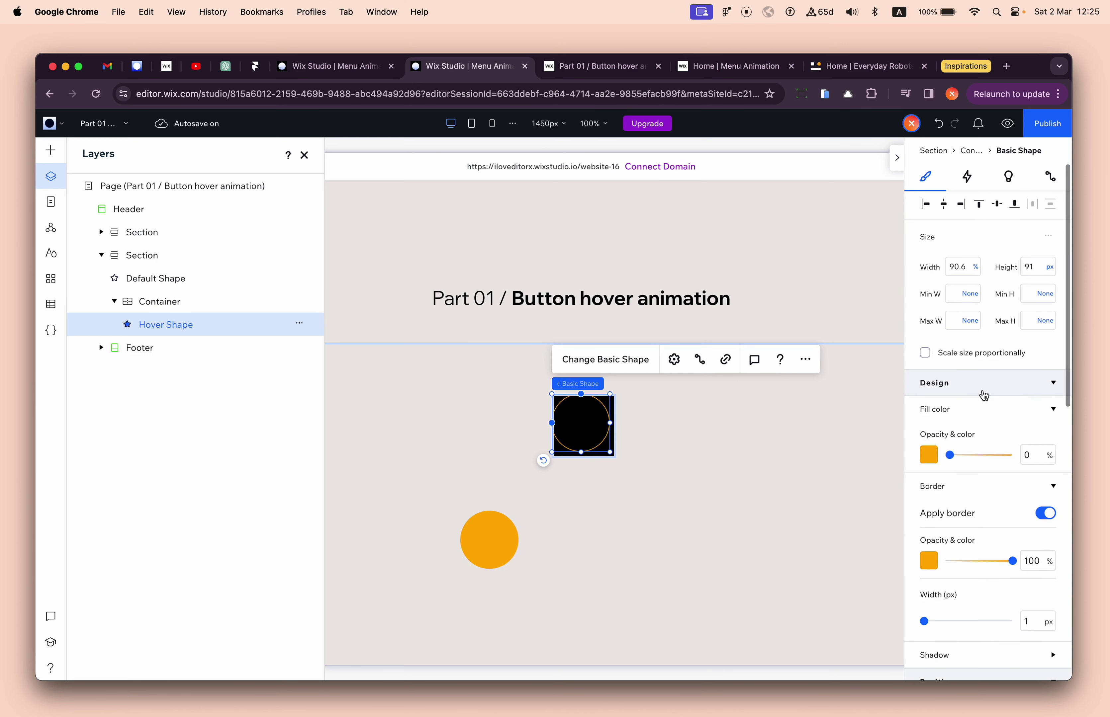
scroll(980, 394, "down", 3)
scroll(981, 394, "down", 2)
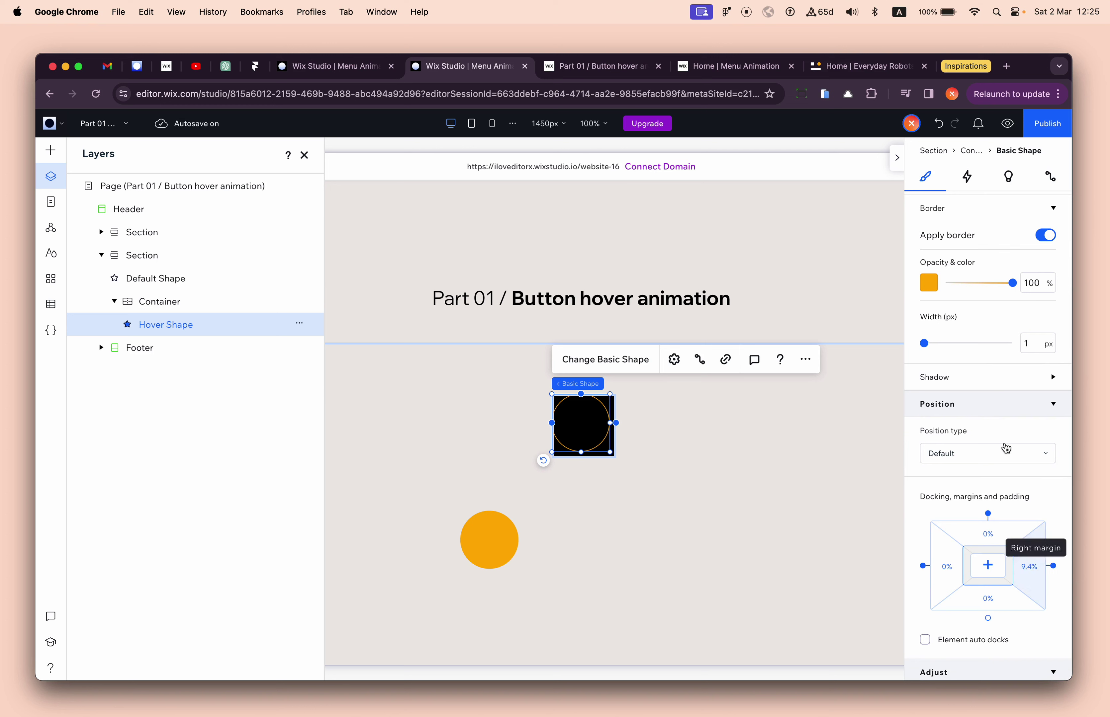
scroll(1005, 448, "up", 4)
scroll(1006, 448, "down", 4)
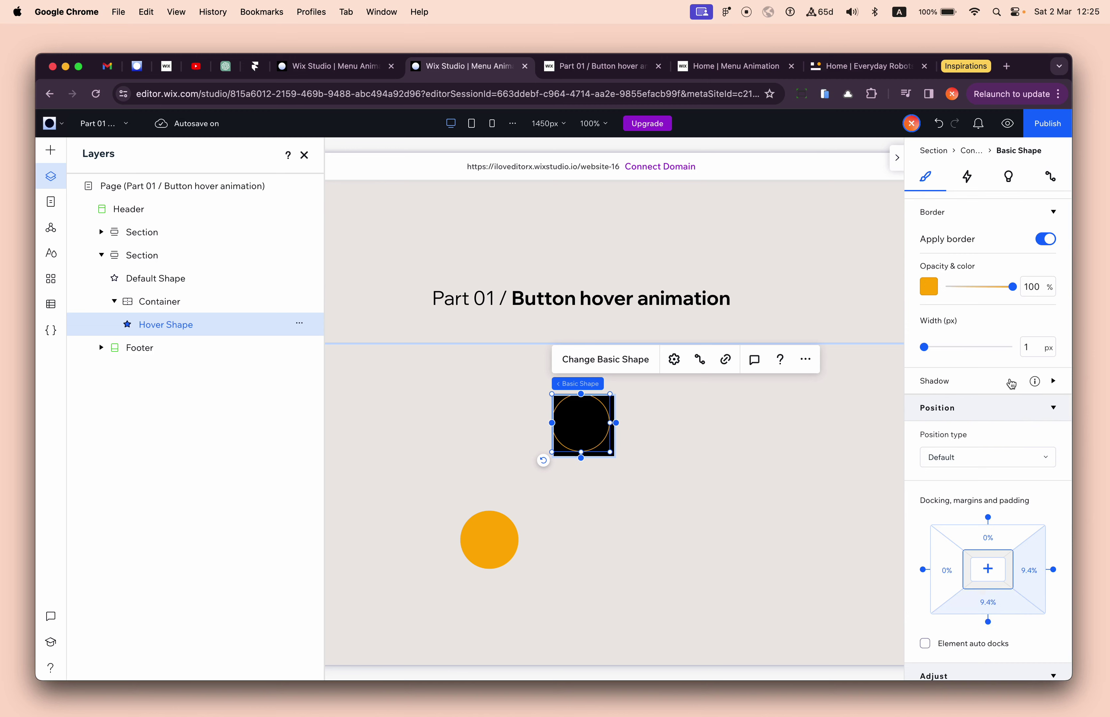
scroll(1008, 382, "up", 4)
mouse_move(1034, 293)
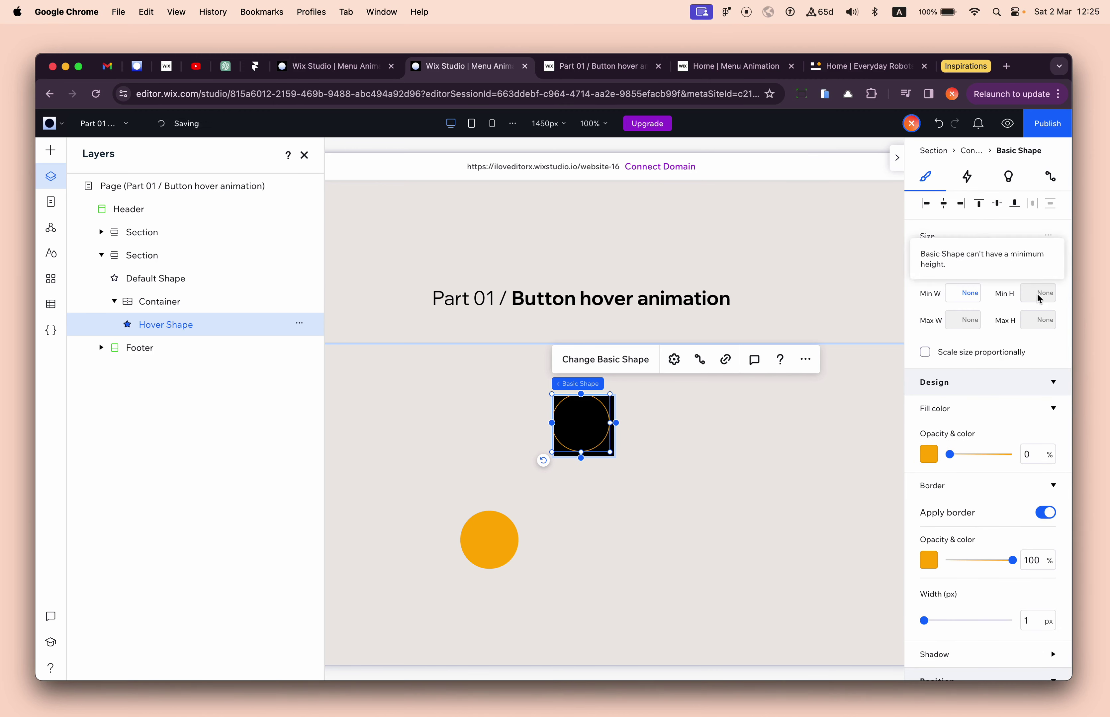
scroll(998, 382, "down", 8)
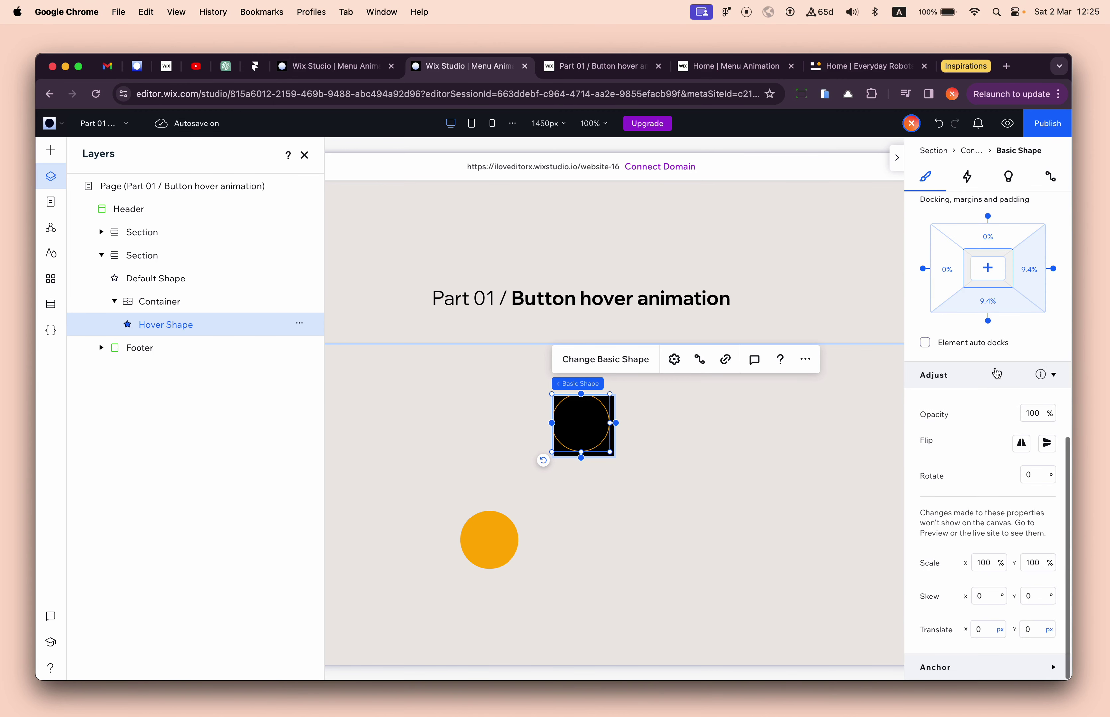
mouse_move(997, 294)
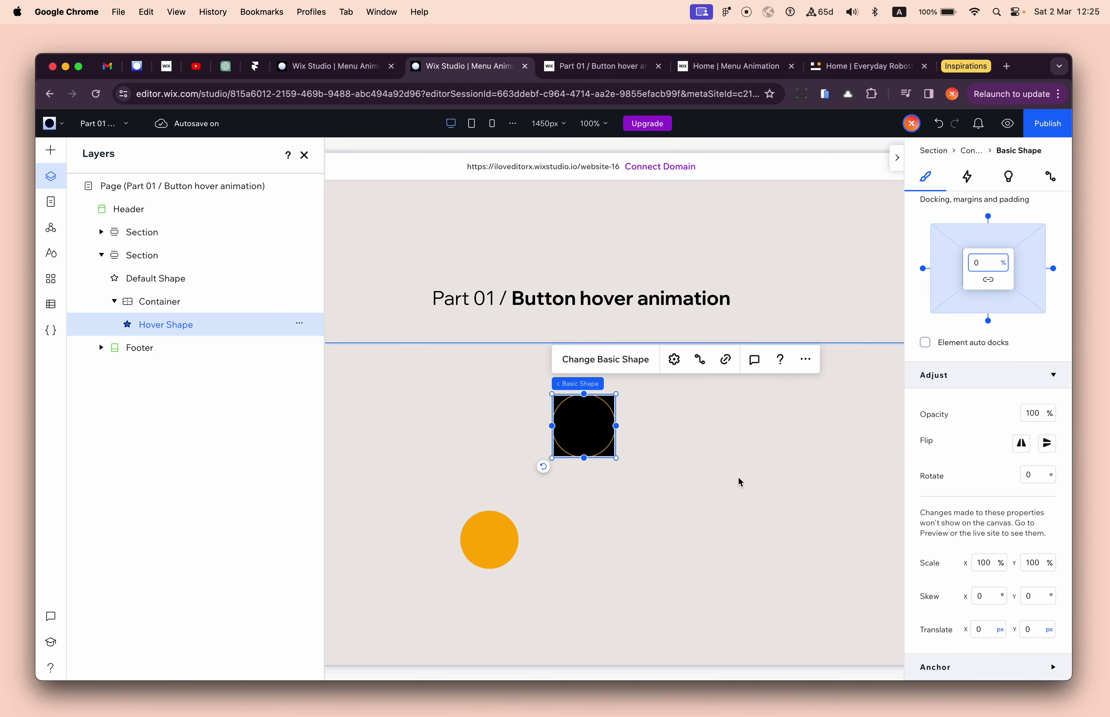
left_click(728, 490)
left_click(588, 447)
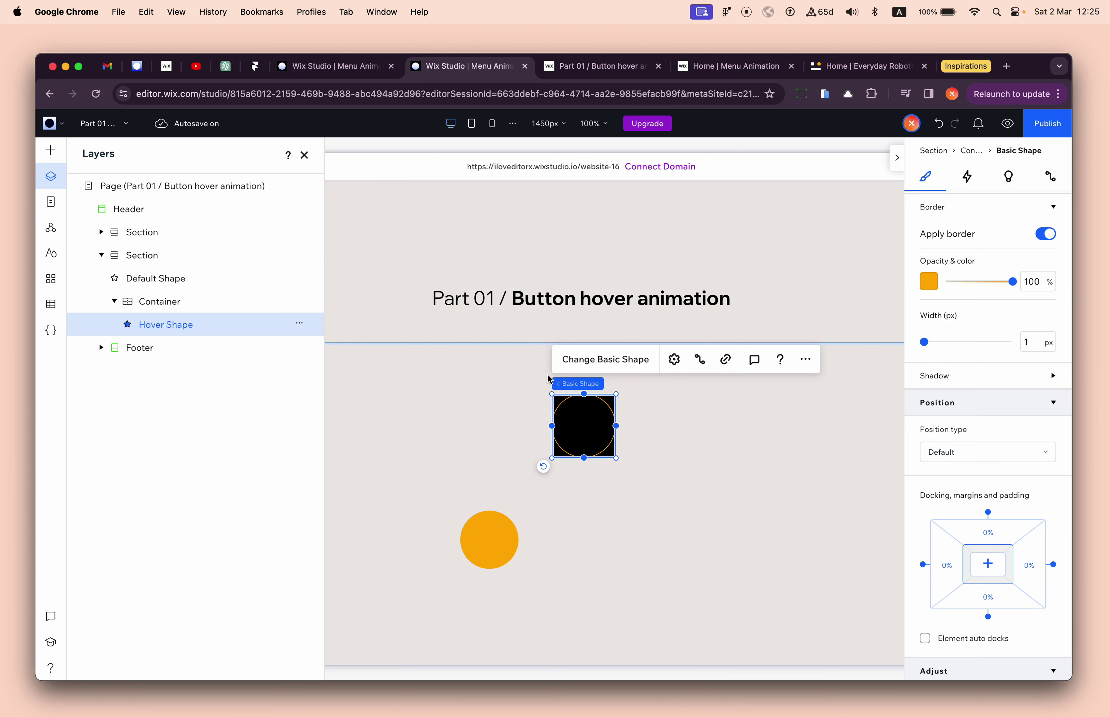
left_click(607, 386)
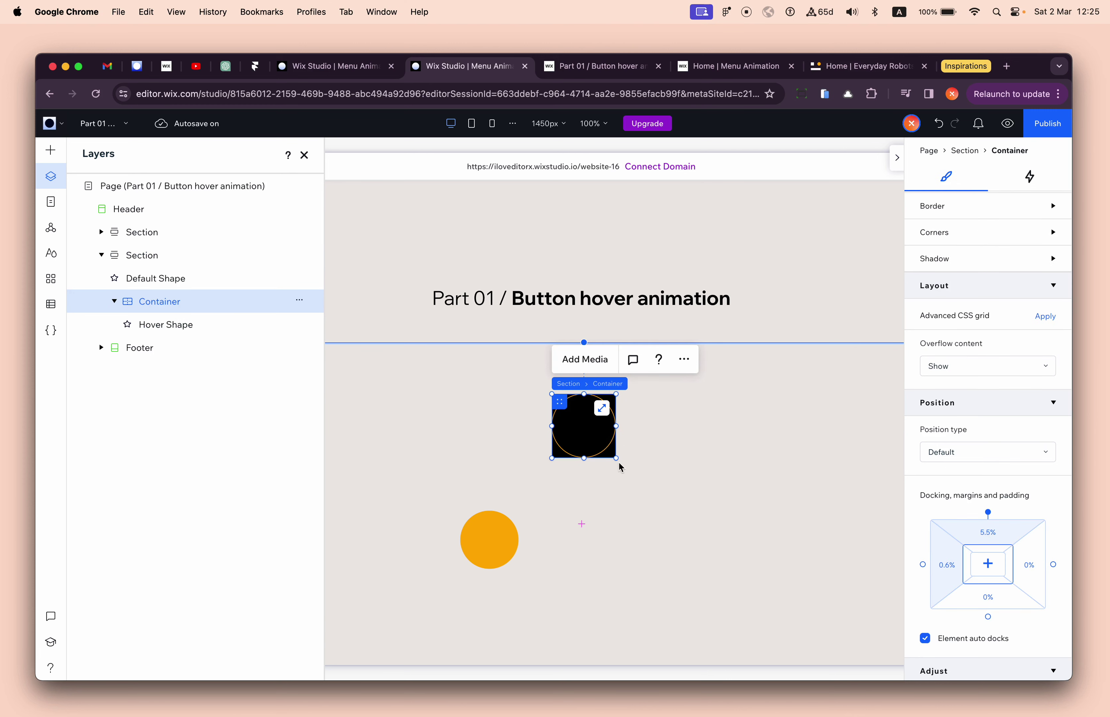
- Rename the container layer to Open Menu Wrapper
double_click(160, 302)
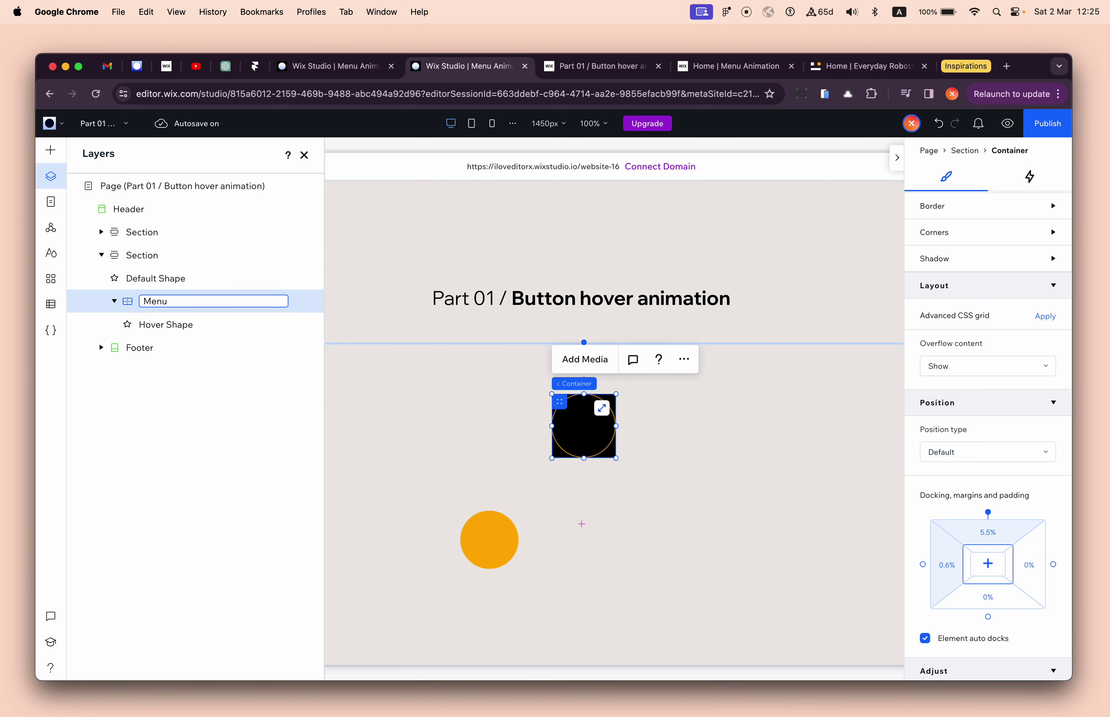
type("Open ")
type("rappe")
key("Return")
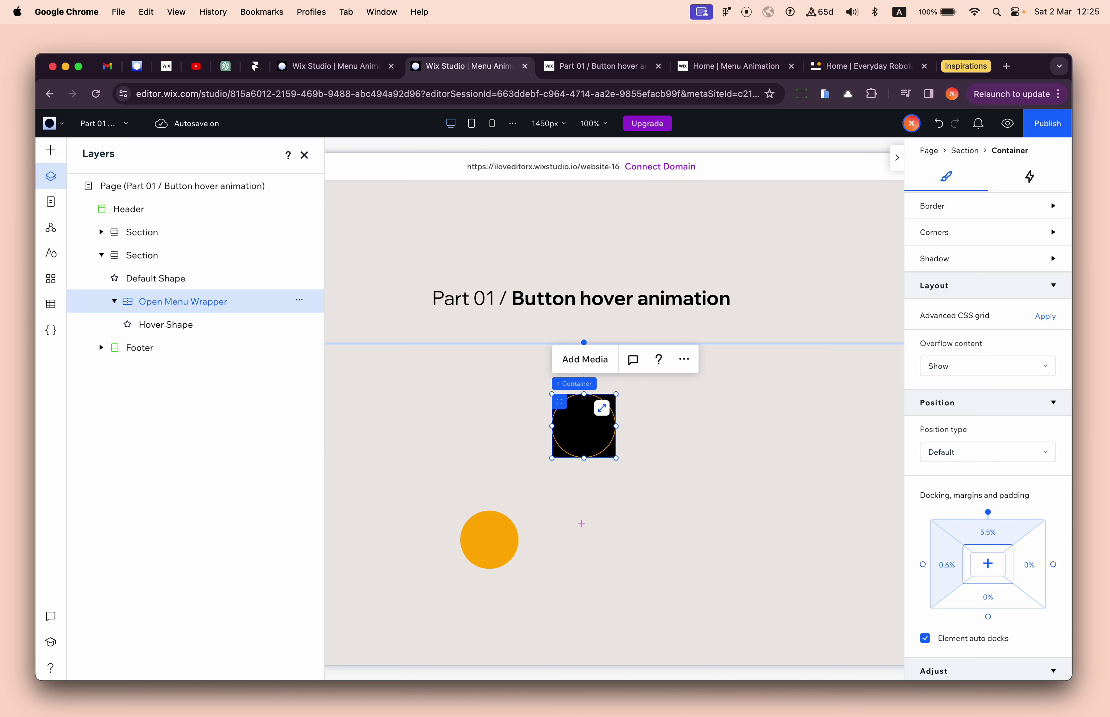
- Resize Open Menu Wrapper and drag the orange circle into it
left_click_drag(618, 458, 595, 434)
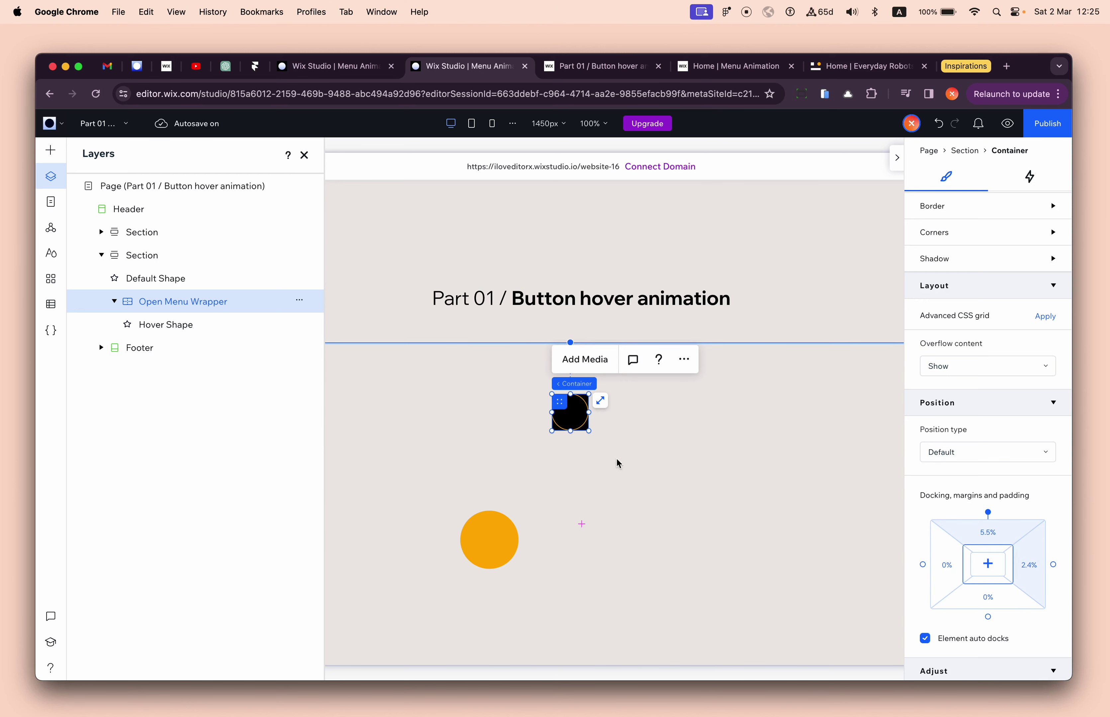
left_click(484, 544)
left_click_drag(485, 545, 581, 440)
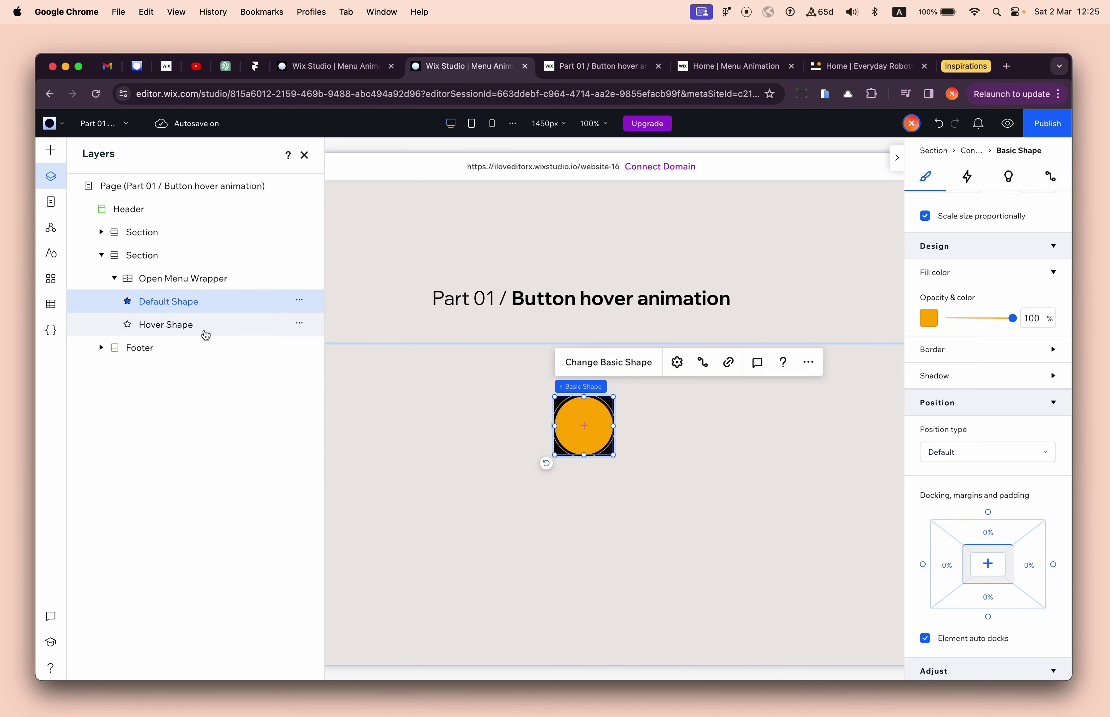
- Dock the orange circle to the wrapper's left and top with 0 margins
left_click(922, 565)
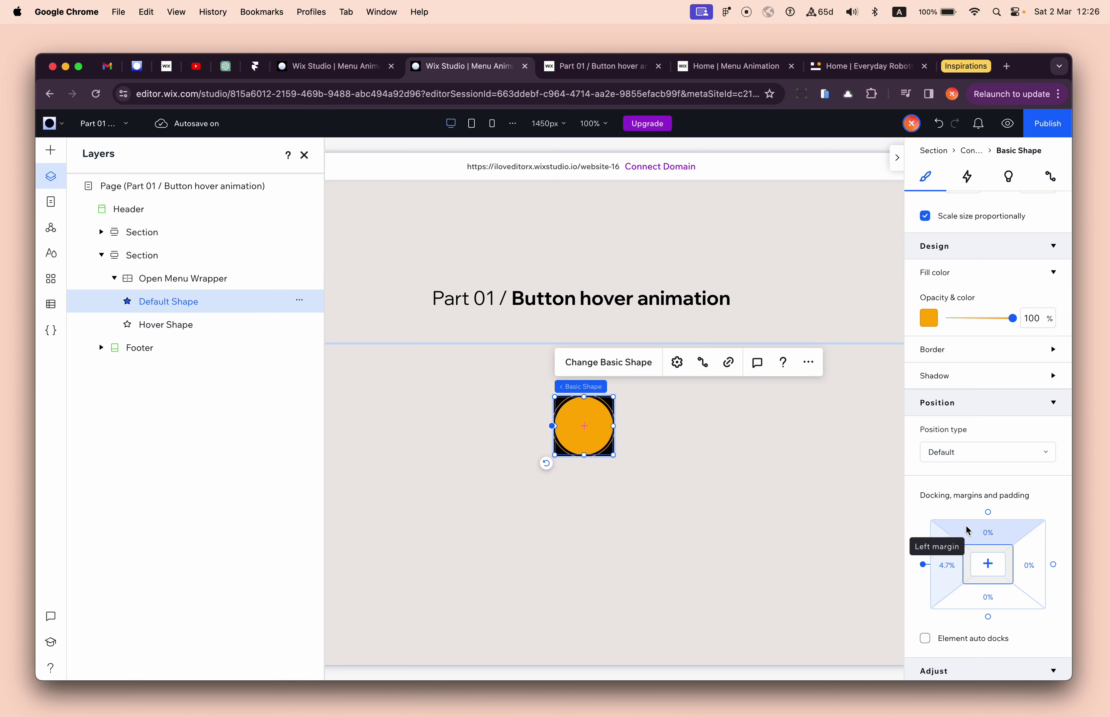
left_click(988, 512)
left_click(940, 586)
type("0")
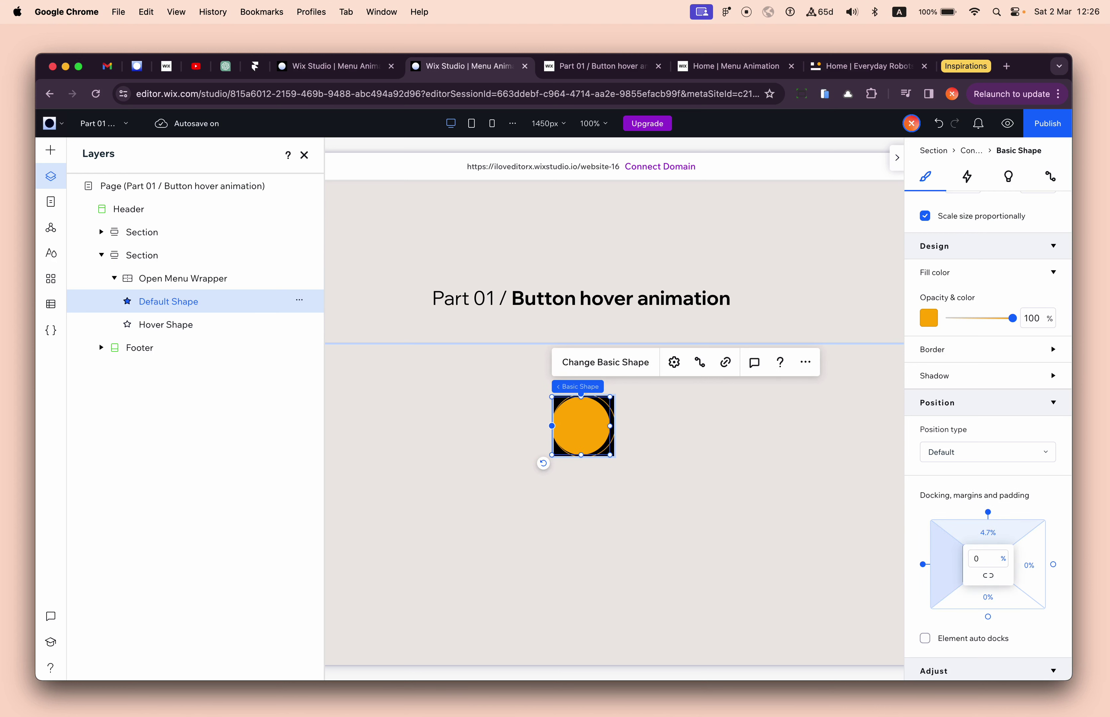
left_click(988, 538)
type("0")
scroll(928, 361, "up", 3)
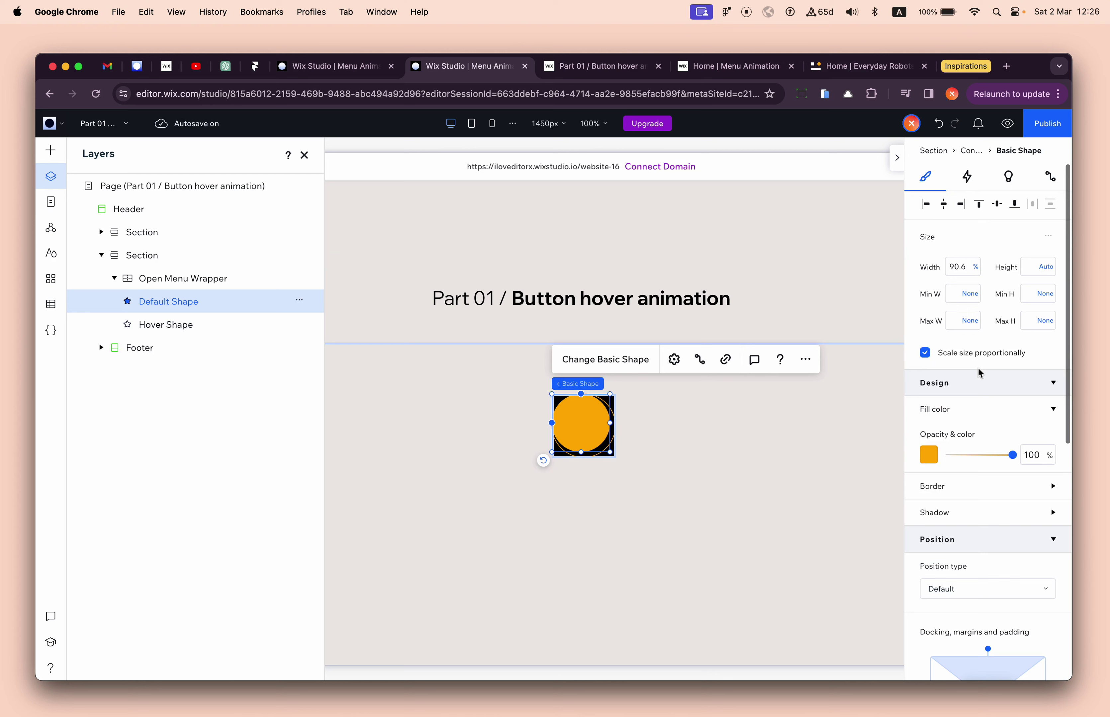
- Unlink its proportions, dock it right with 0% margins on all sides, then select Open Menu Wrapper
left_click(925, 352)
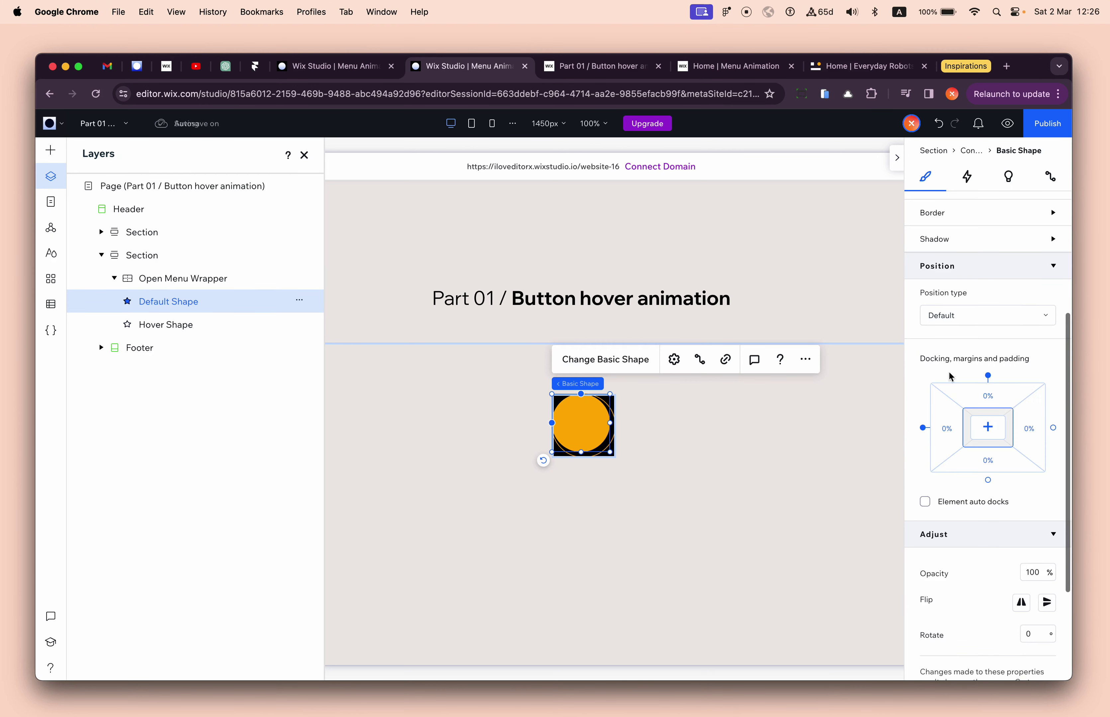
scroll(992, 365, "down", 10)
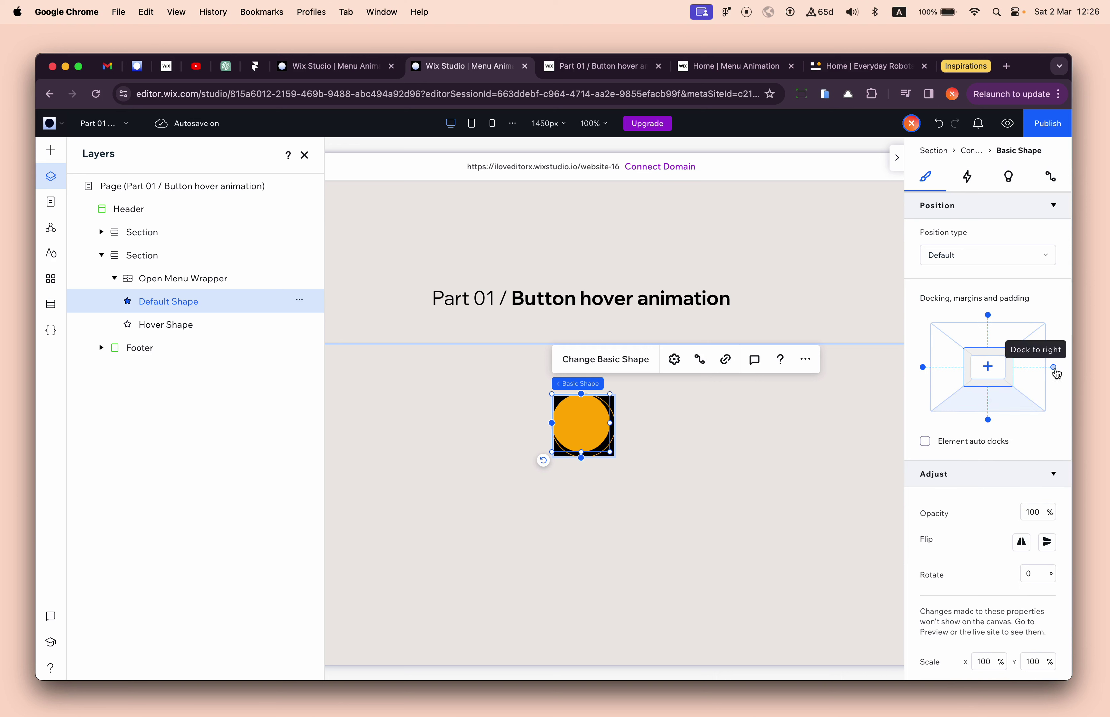
left_click(1053, 368)
left_click(1029, 373)
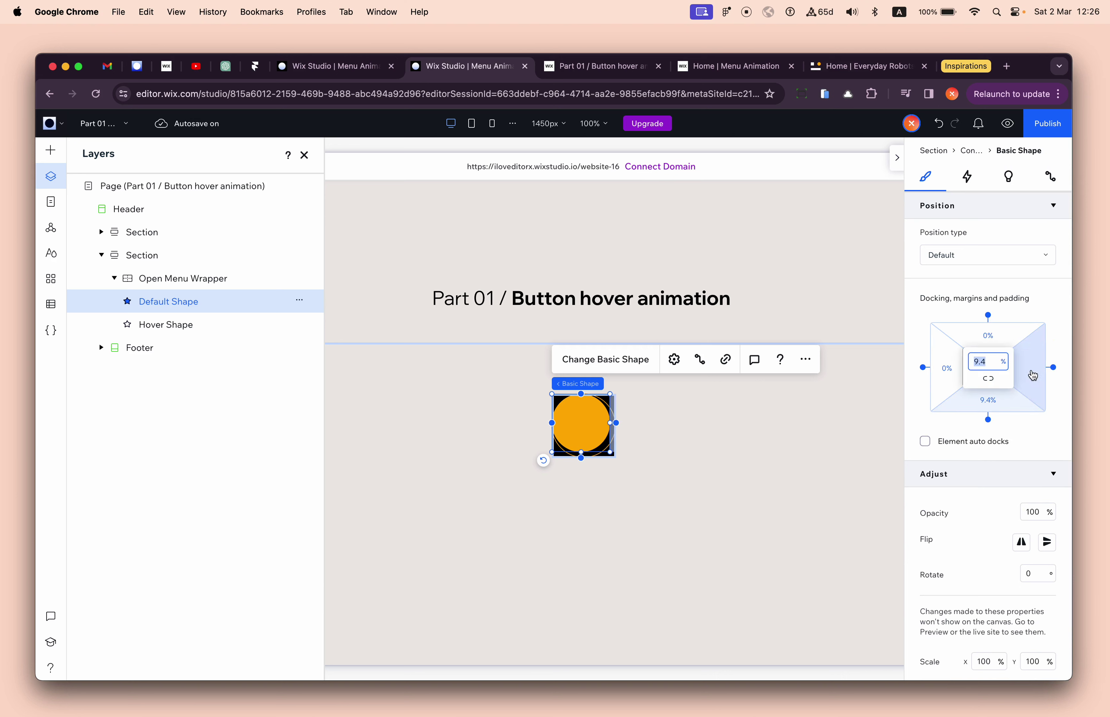
left_click(988, 378)
scroll(949, 401, "up", 8)
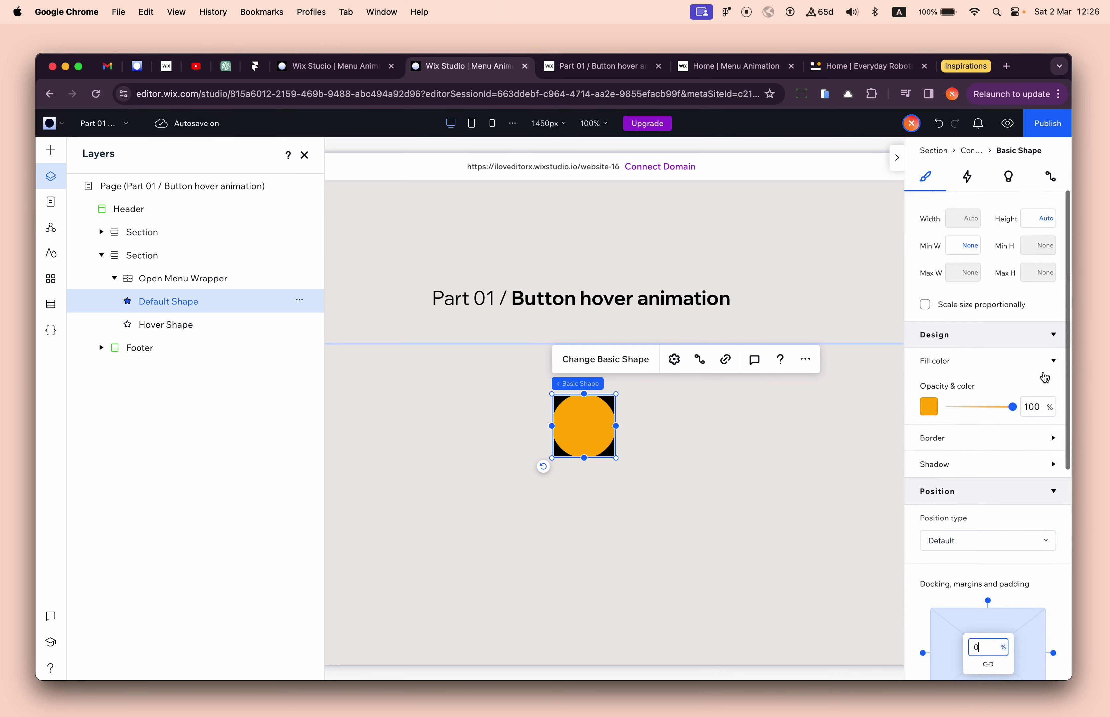
left_click(677, 489)
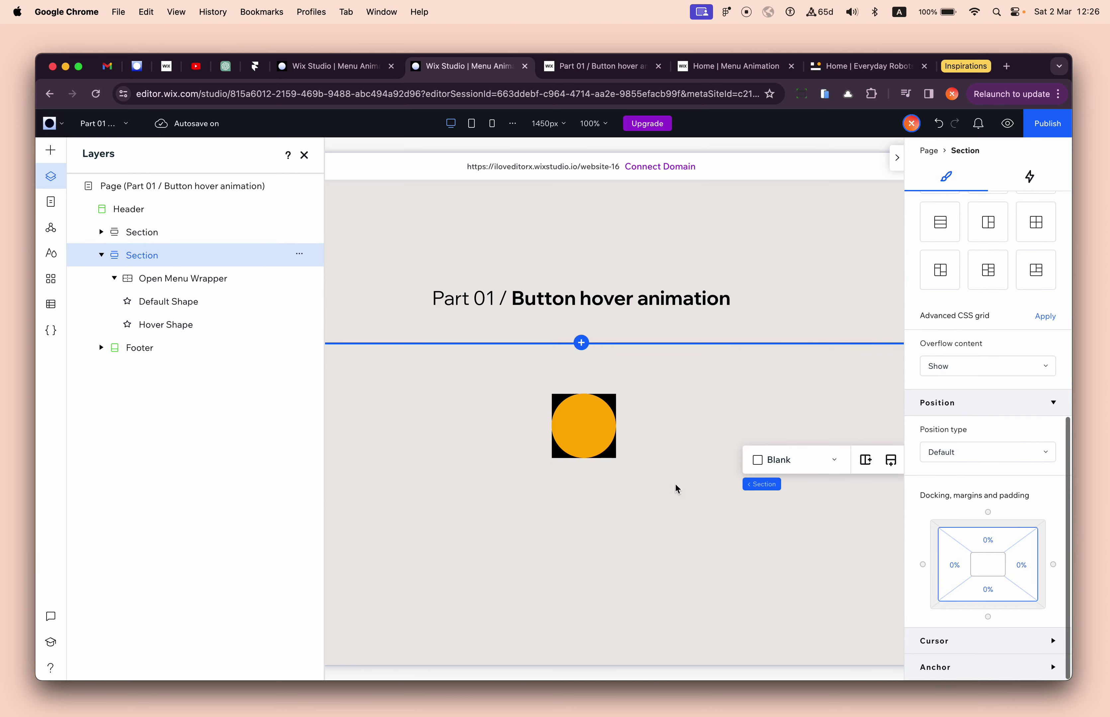
left_click(588, 437)
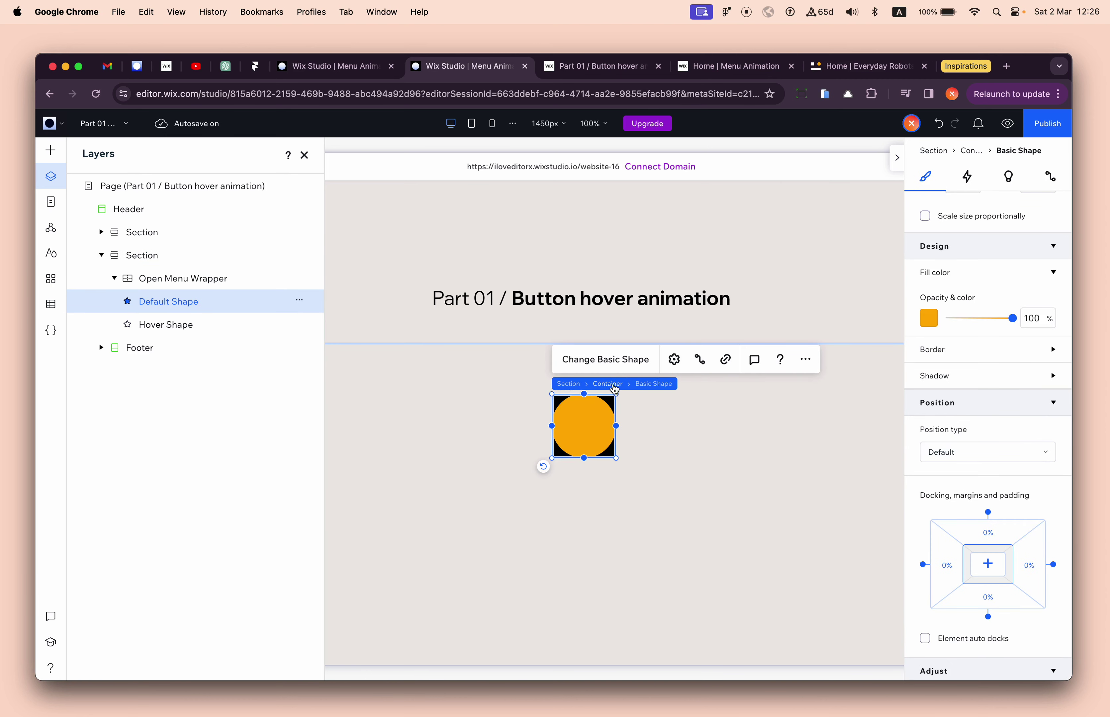
left_click(611, 385)
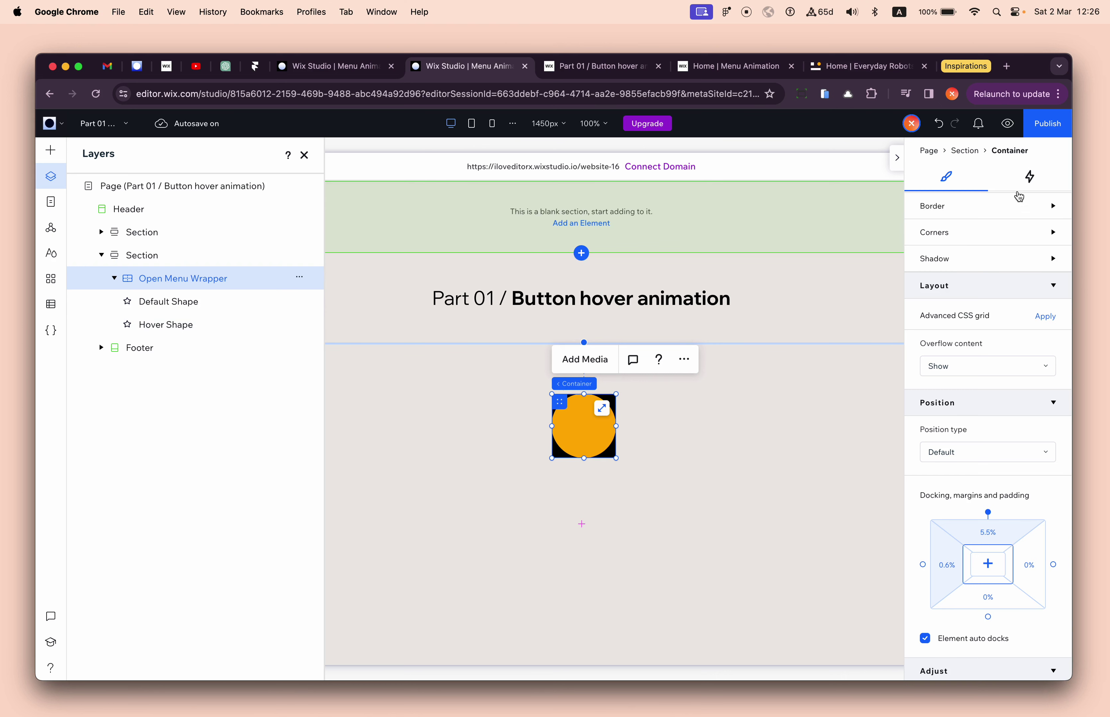
- Add a hover trigger to Open Menu Wrapper and create a custom animation, Animation 1
left_click(1031, 177)
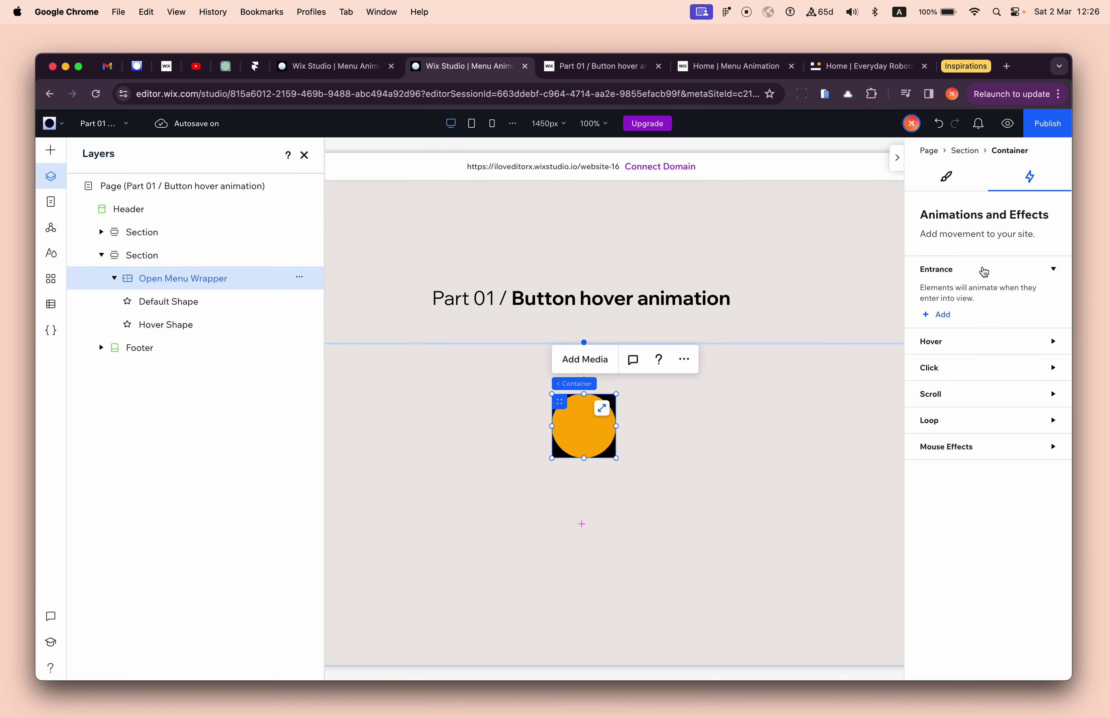
left_click(948, 348)
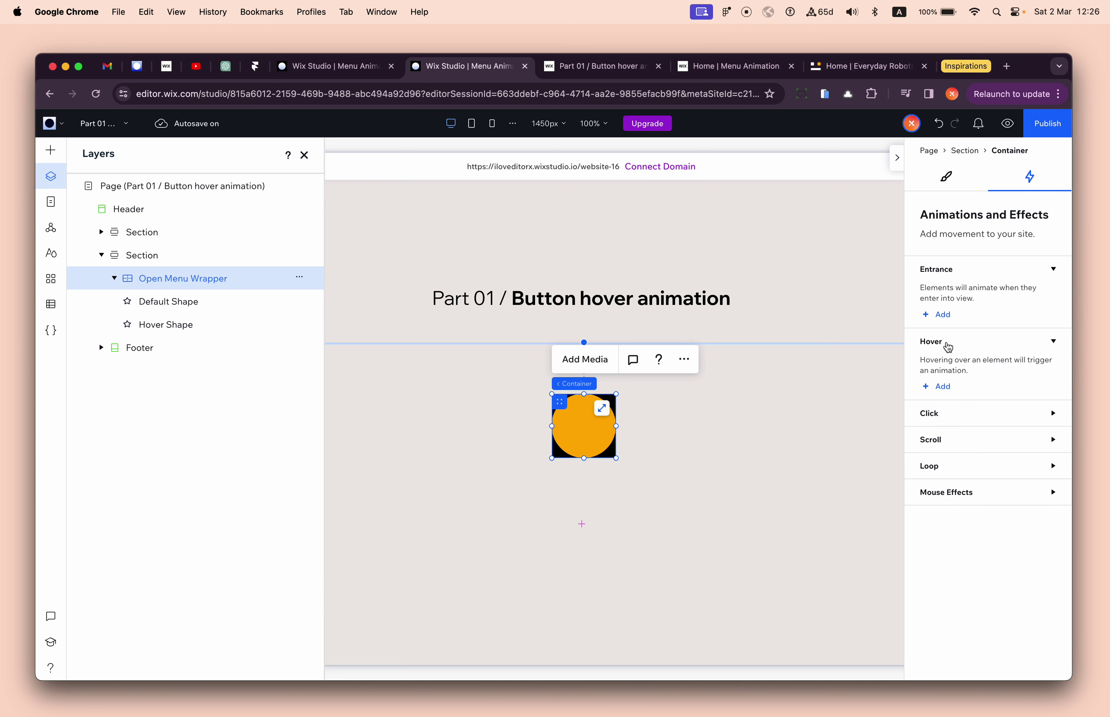
left_click(946, 387)
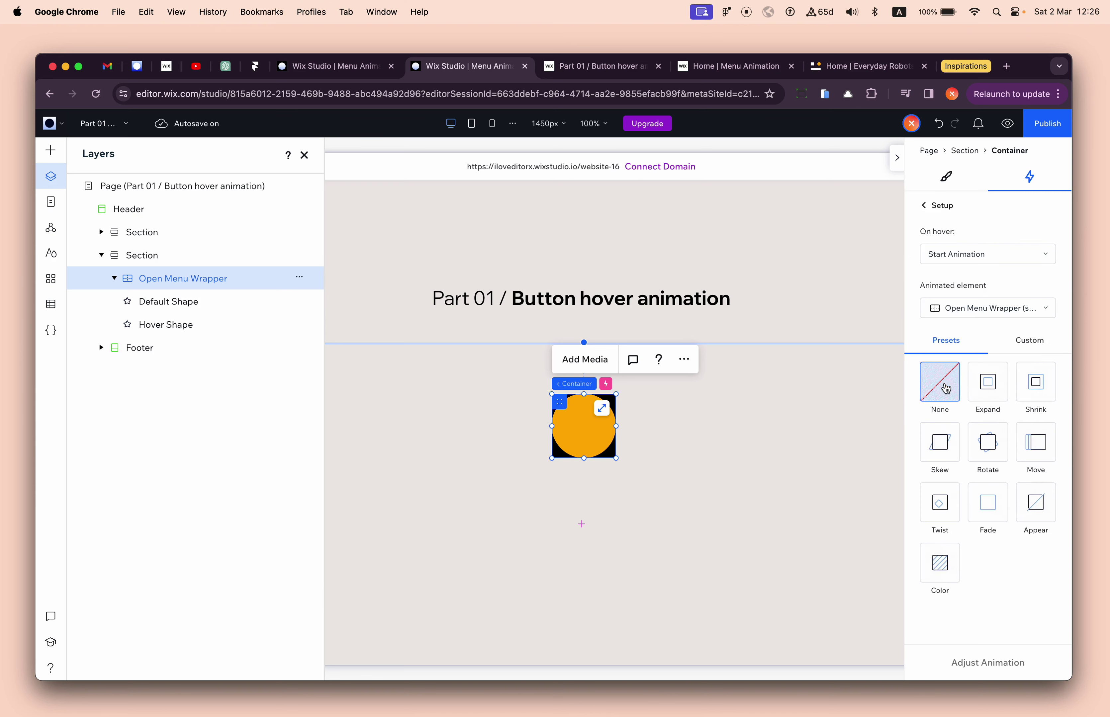
left_click(1036, 346)
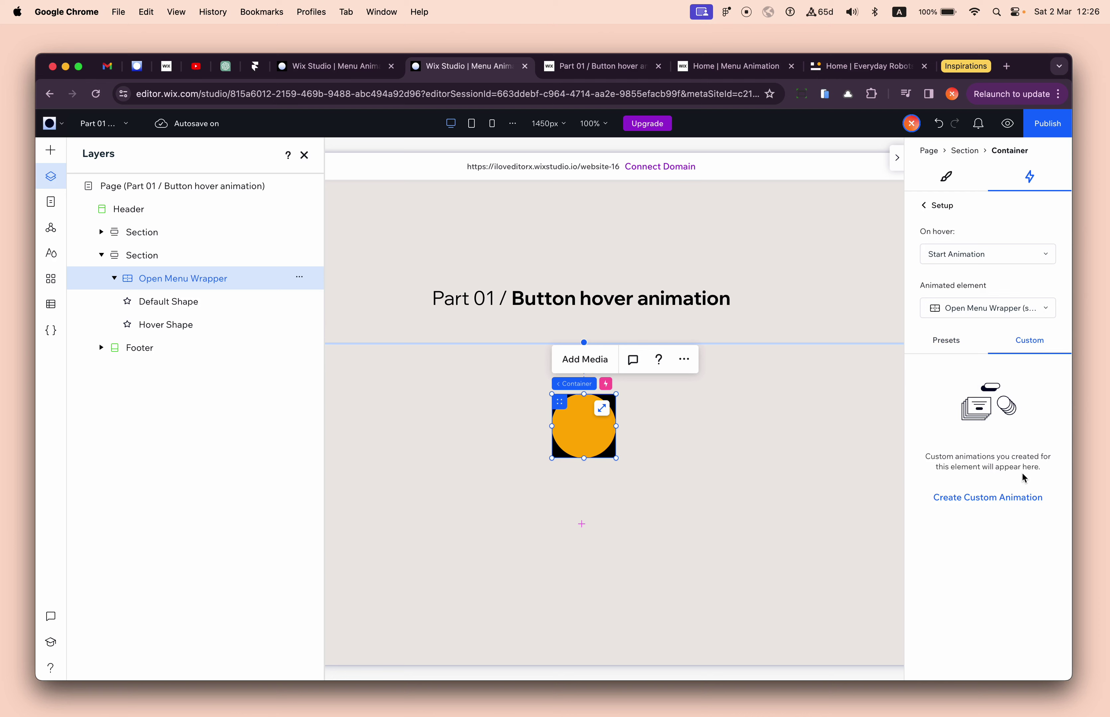
left_click(989, 499)
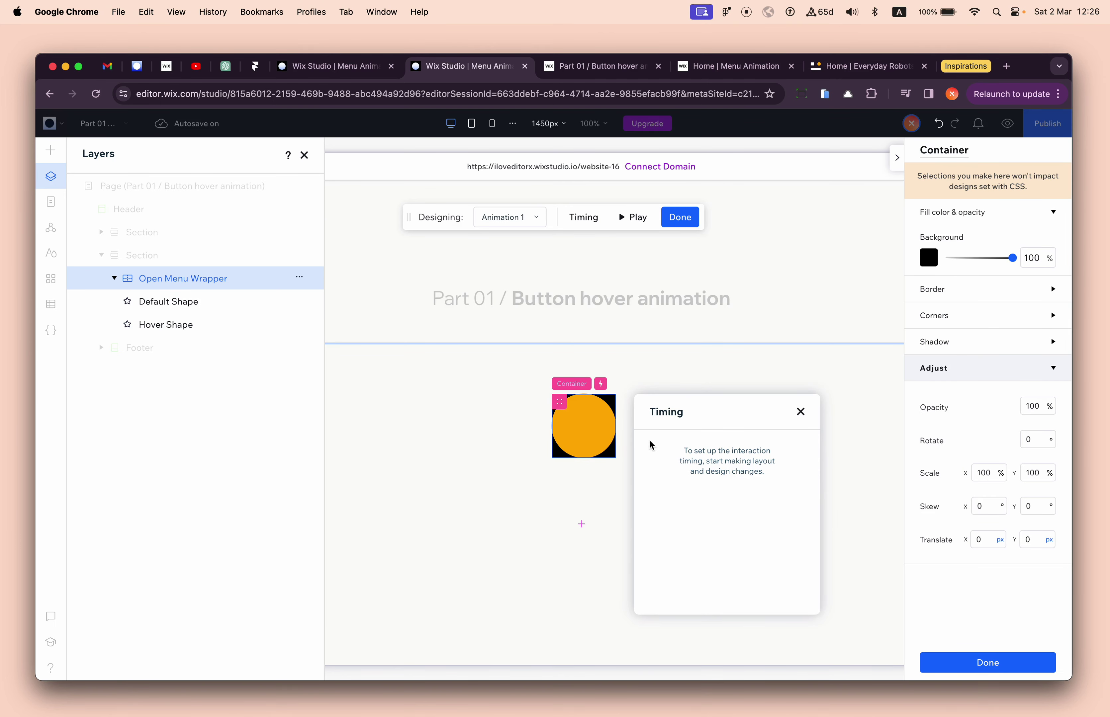
- Scale Default Shape to 20% X and 20% Y on hover
left_click(165, 311)
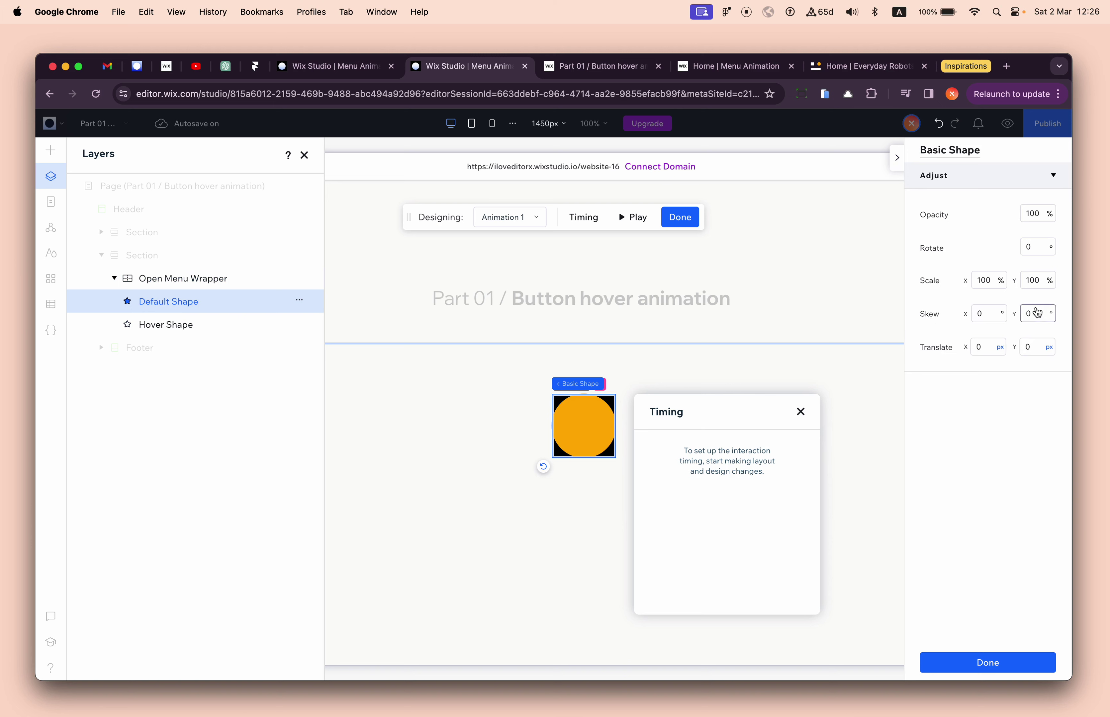
left_click(986, 280)
type("20")
key("Tab")
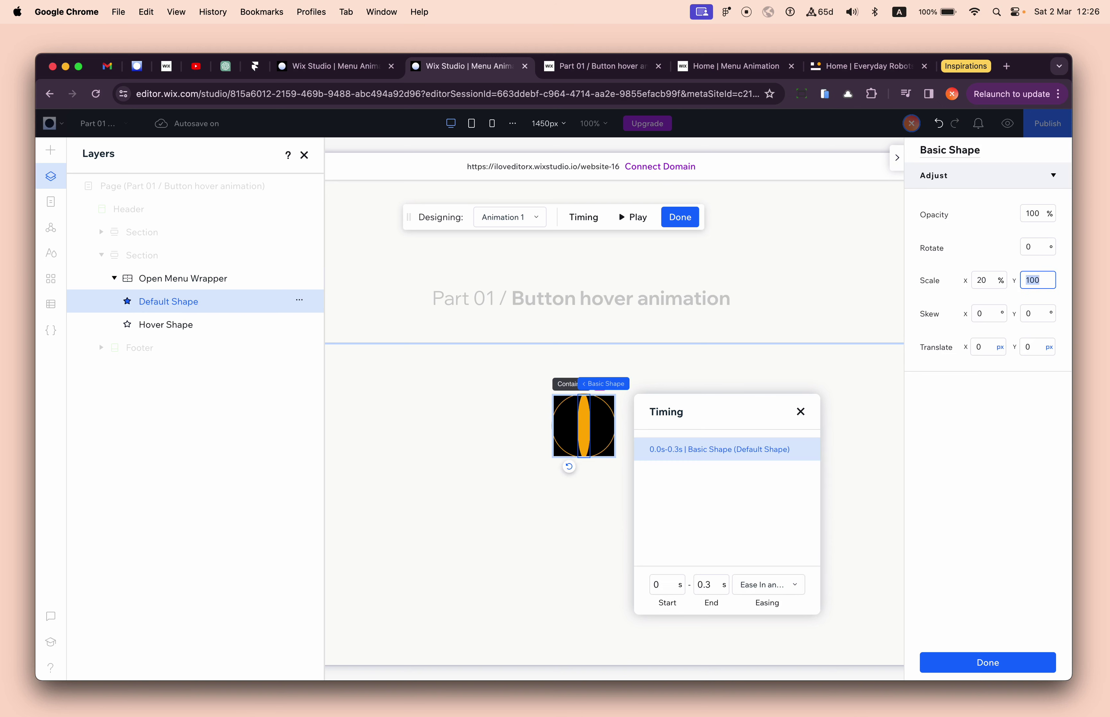
type("20")
key("Tab")
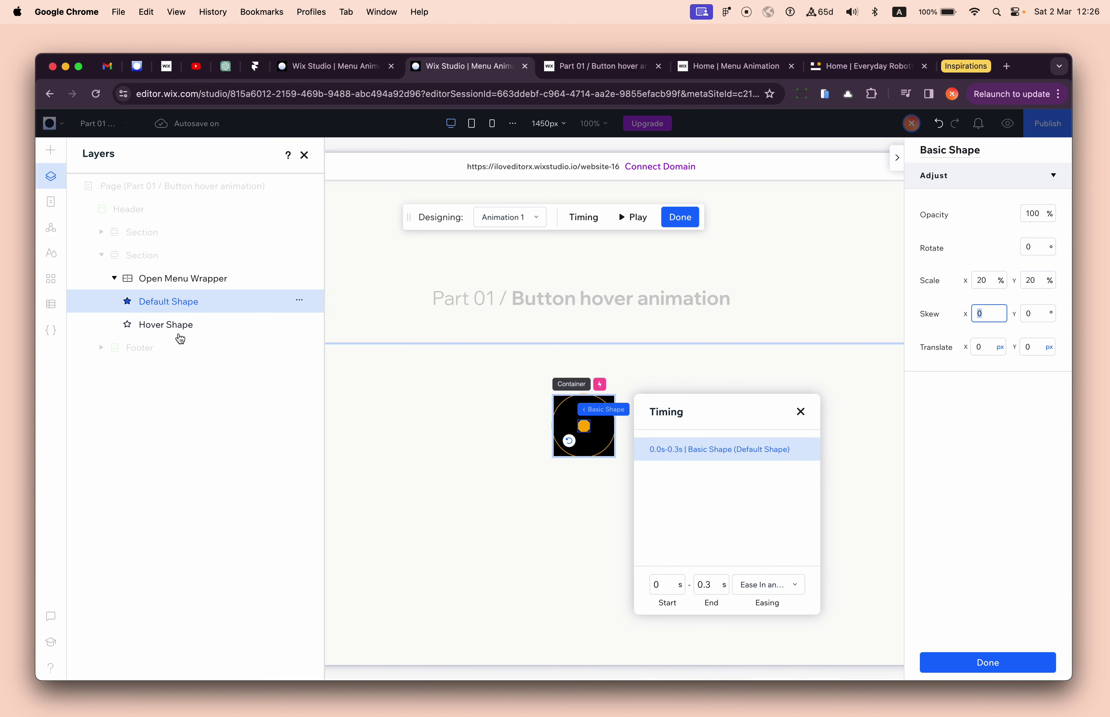
- Set Hover Shape's initial state to 1% X and 1% Y scale
mouse_move(586, 415)
left_click(168, 325)
left_click(501, 216)
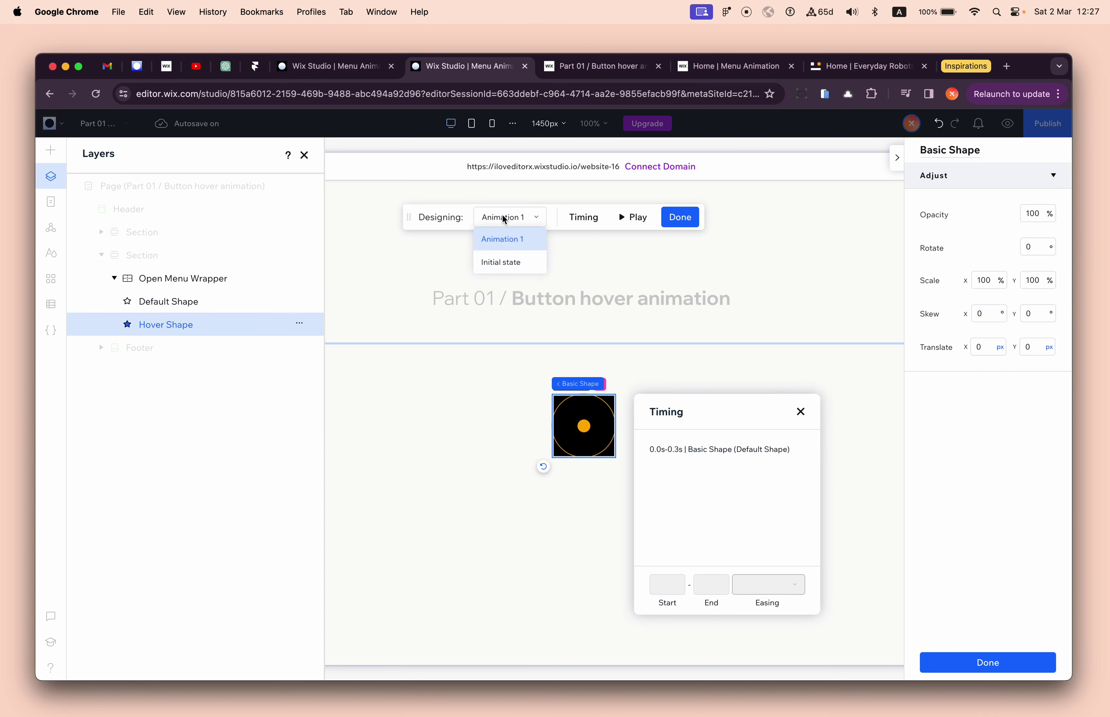
left_click(504, 259)
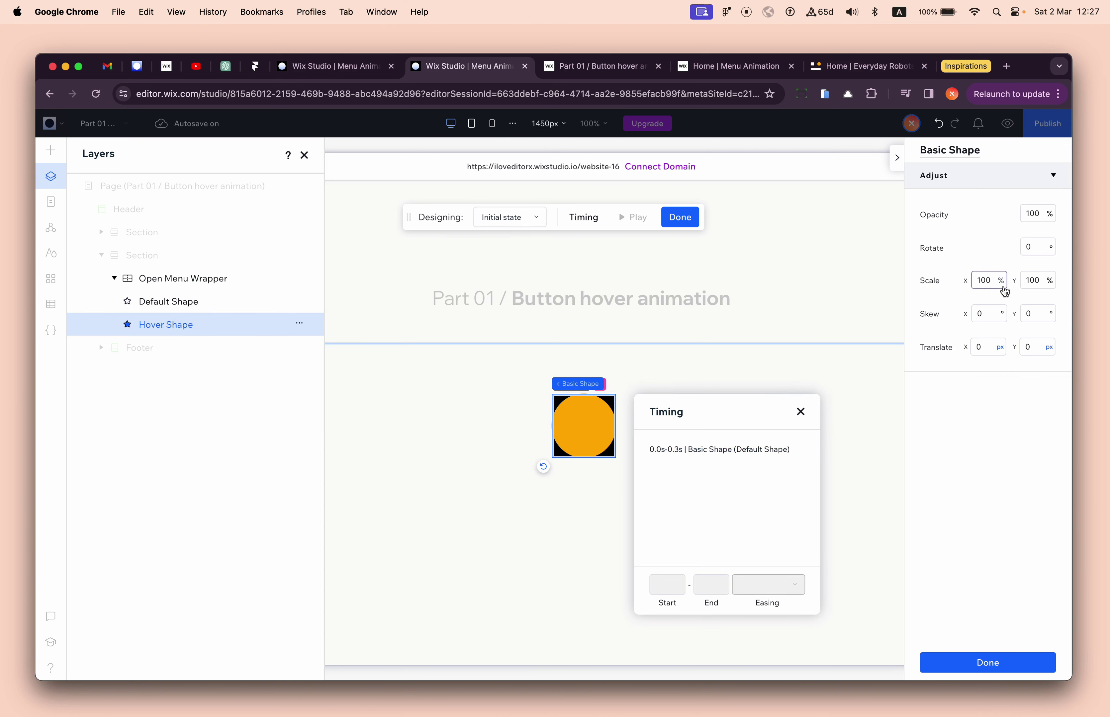
left_click(990, 282)
key("Tab")
type("1")
key("Tab")
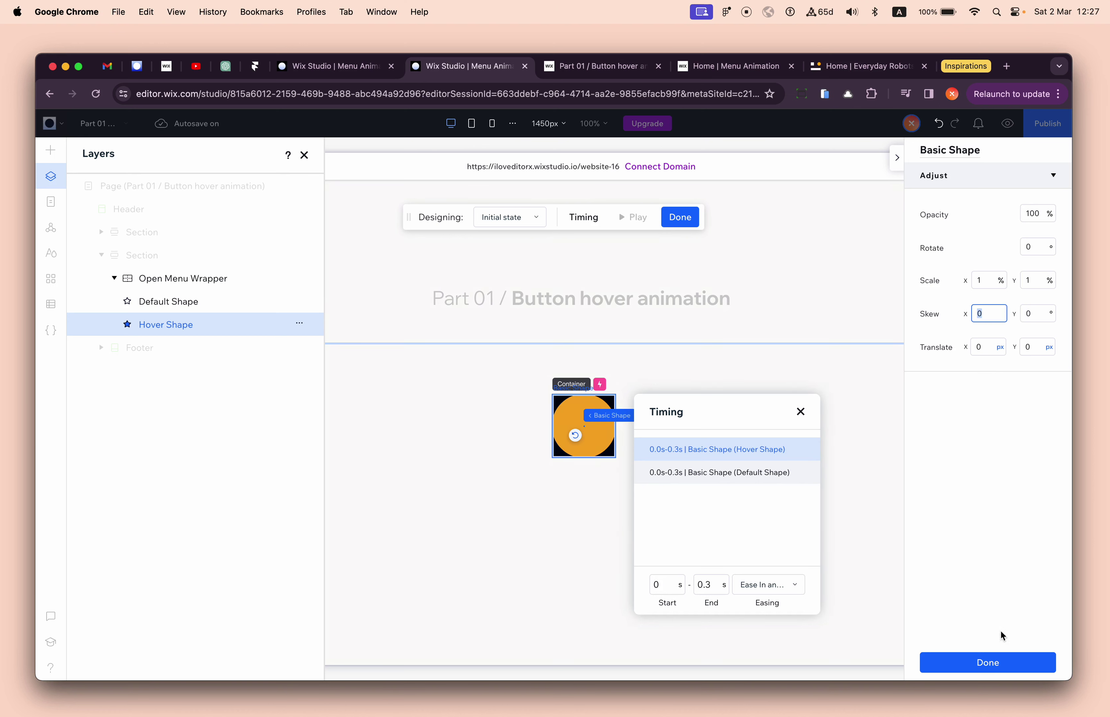
- Finish the custom animation and rename Animation 1 to Hover
left_click(1026, 666)
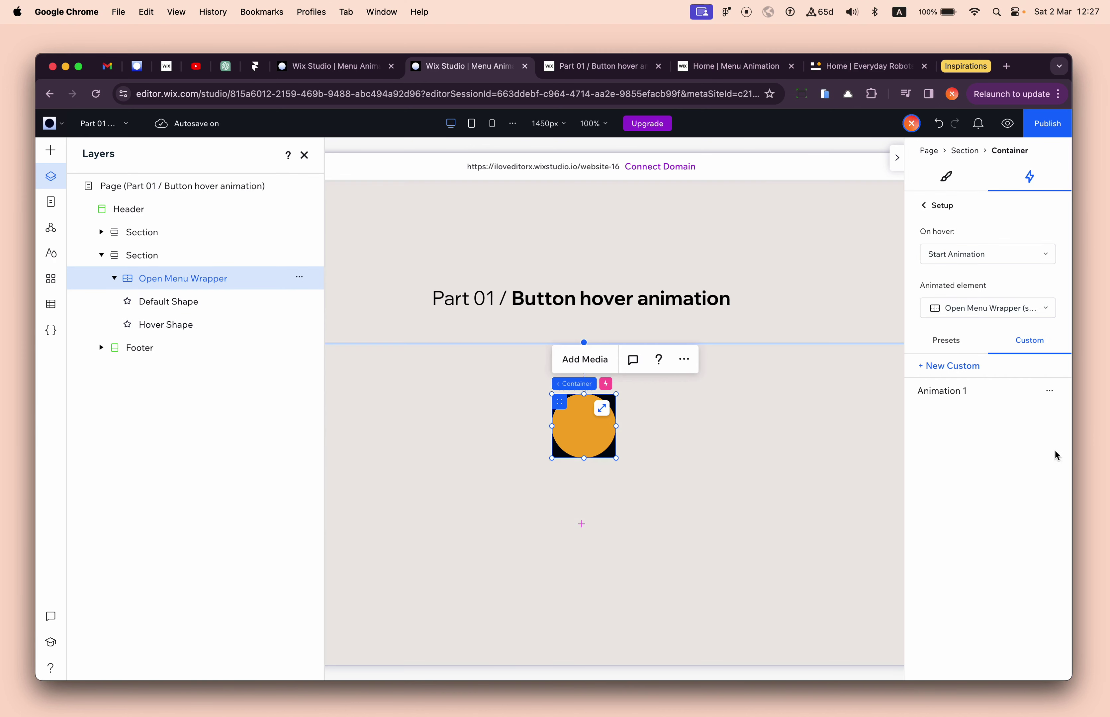
left_click(1049, 394)
left_click(1032, 431)
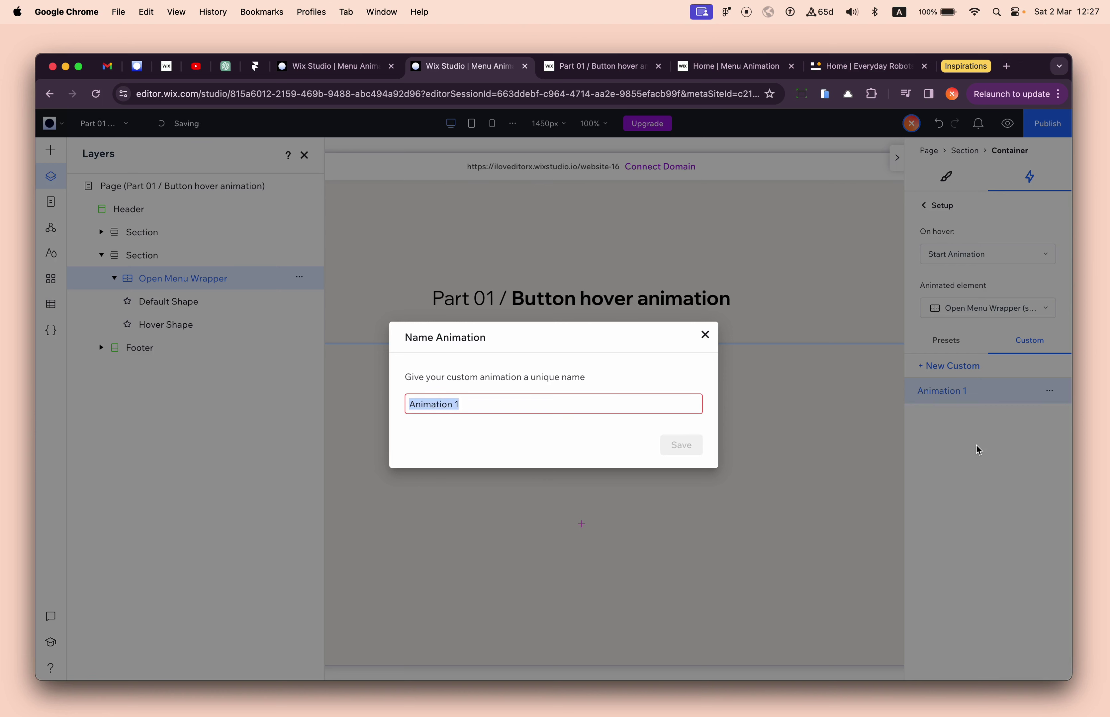
type("Hover")
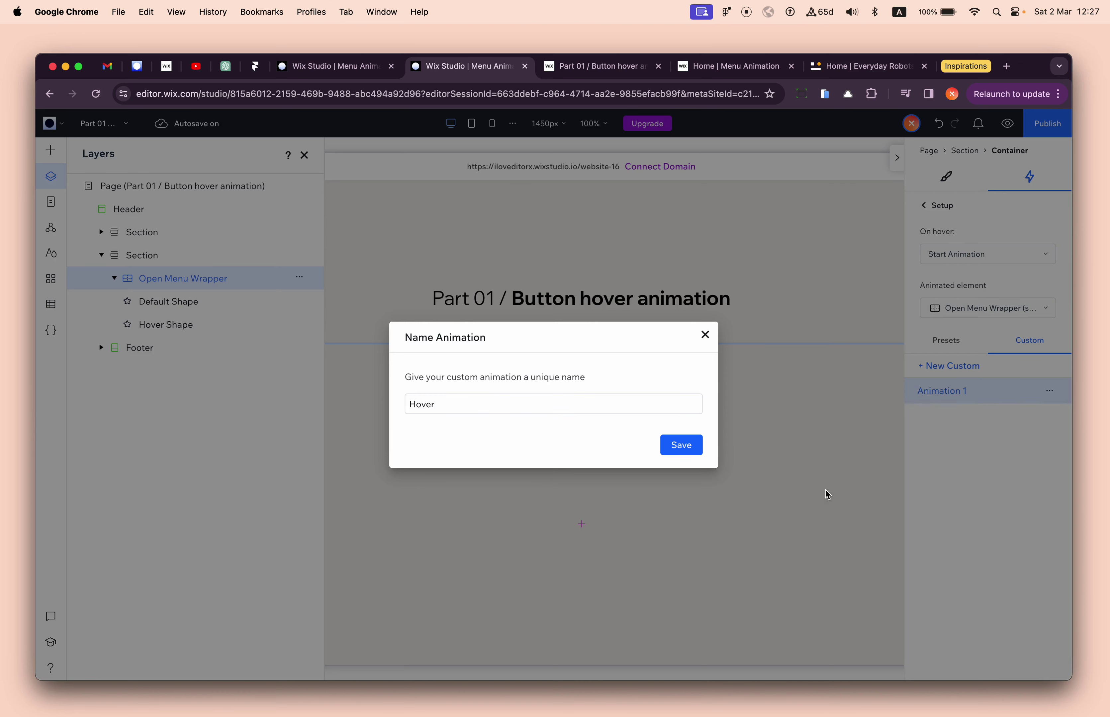
left_click(694, 444)
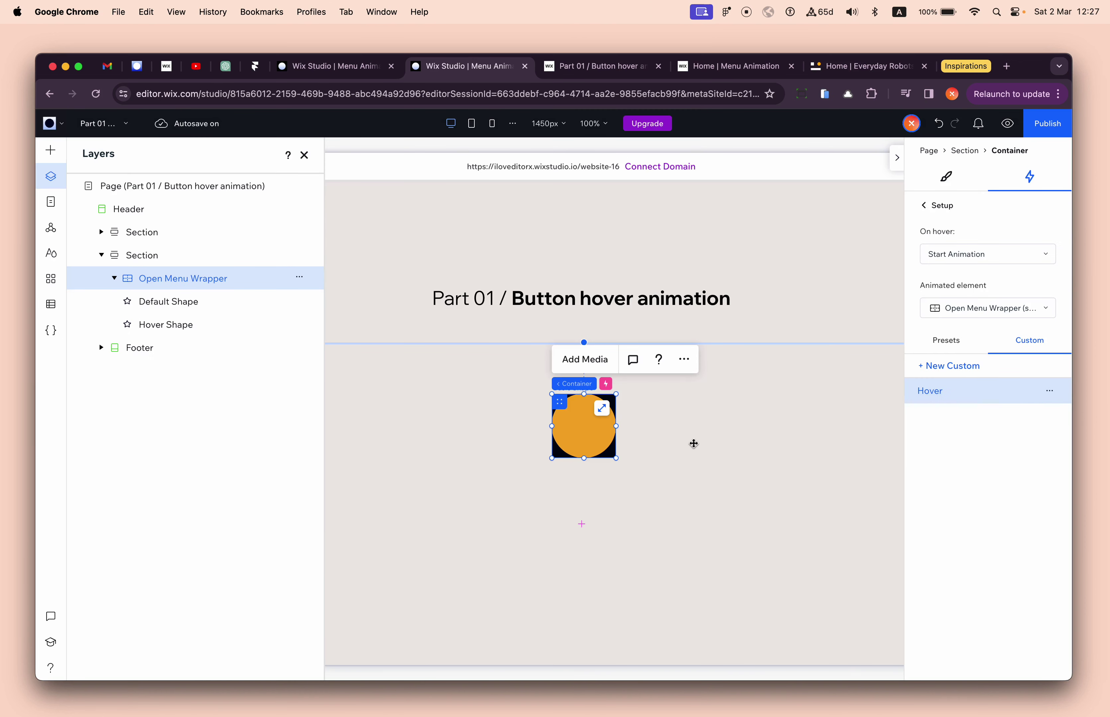
- Test the hover animation in site preview, then return to the editor
left_click(1007, 124)
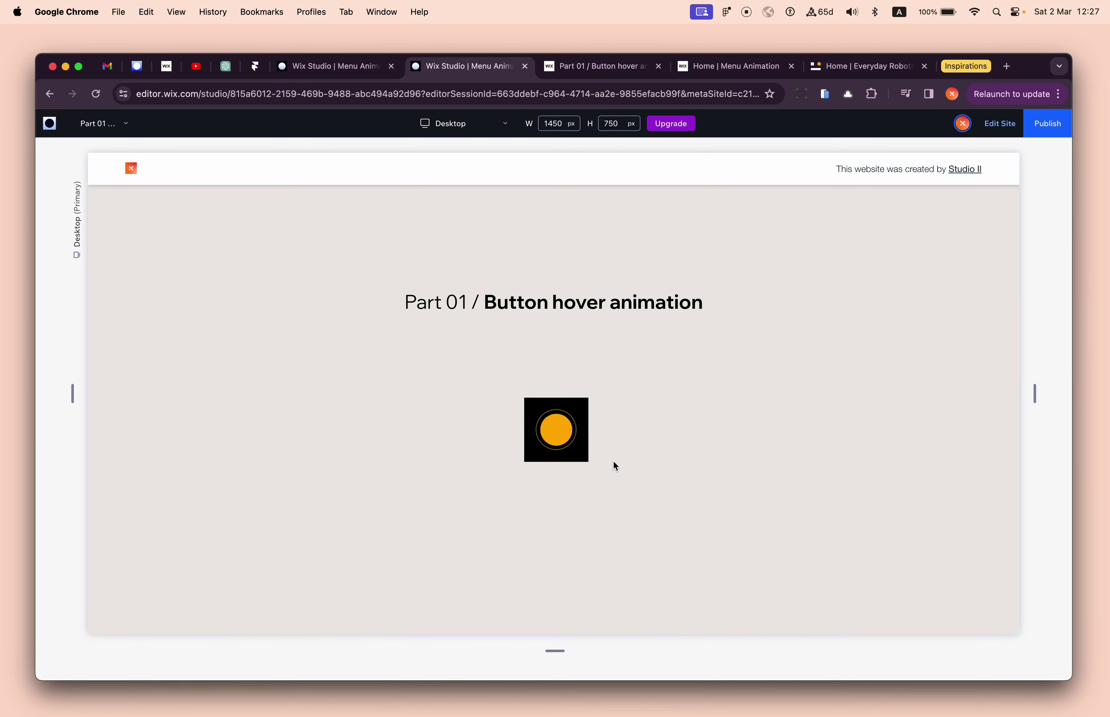
scroll(558, 433, "up", 5)
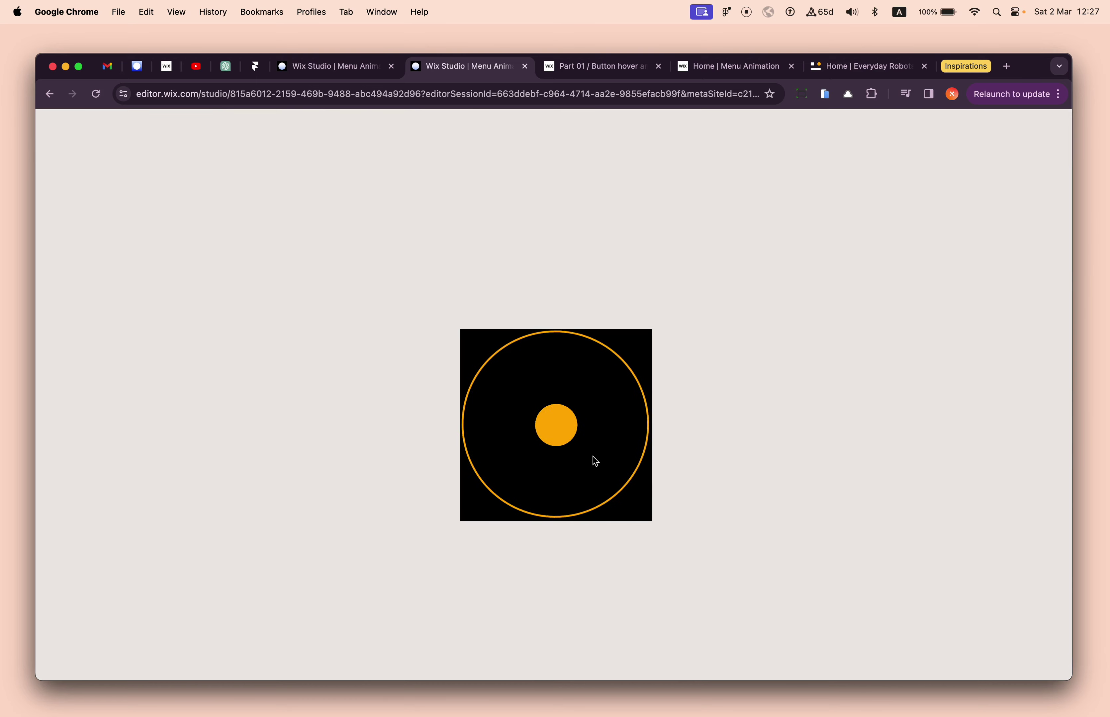
scroll(596, 466, "down", 5)
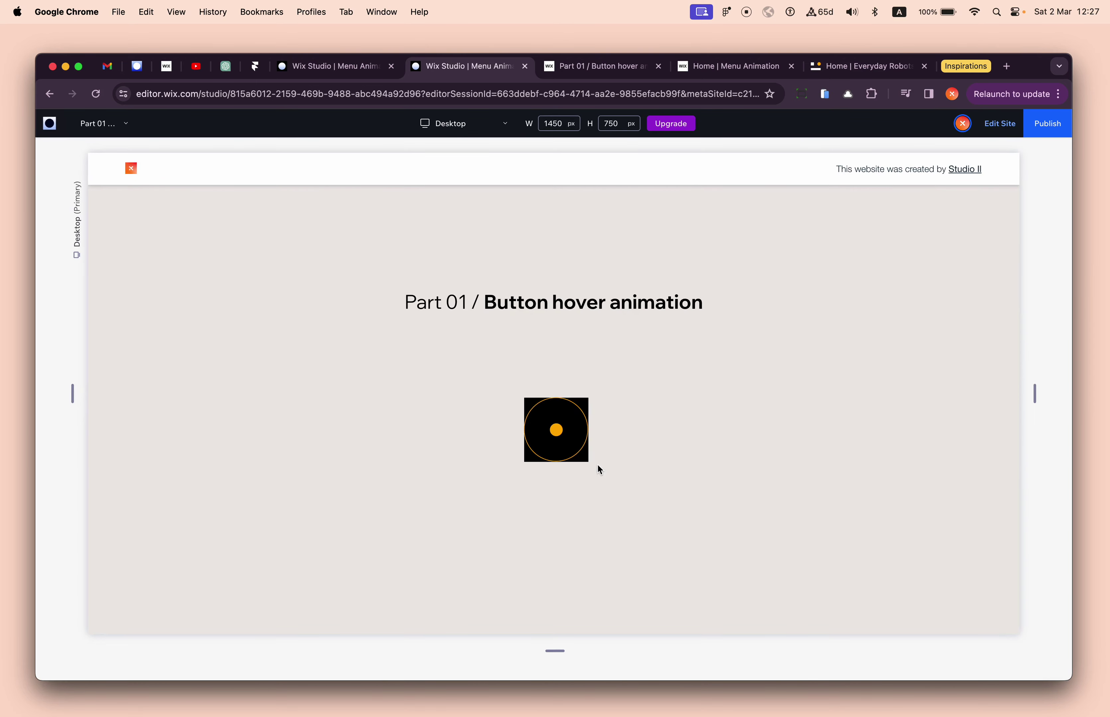
left_click(999, 124)
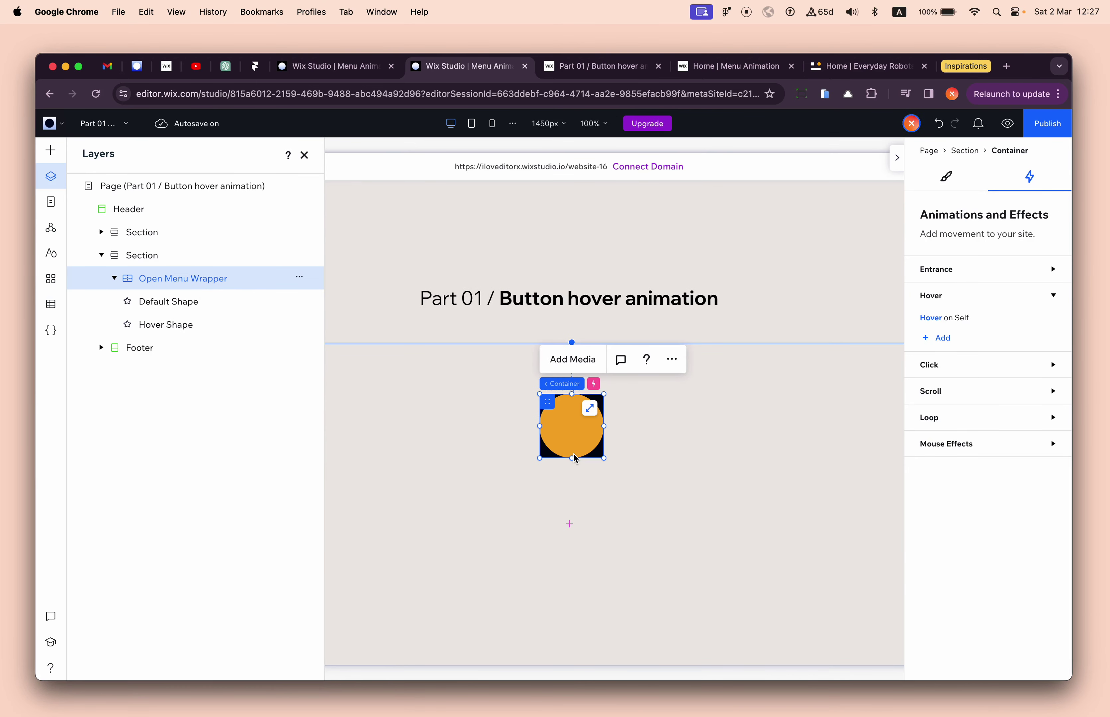
- Place the plain three-line hamburger menu from Menu & Search inside the orange circle container
left_click(51, 149)
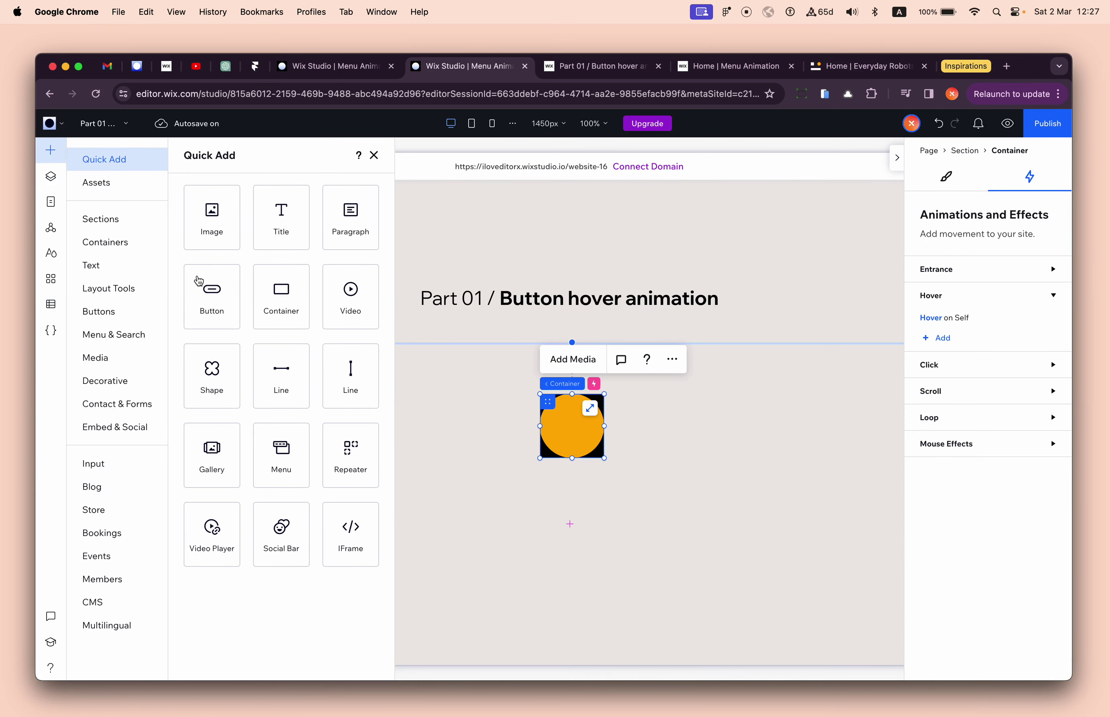
left_click(121, 343)
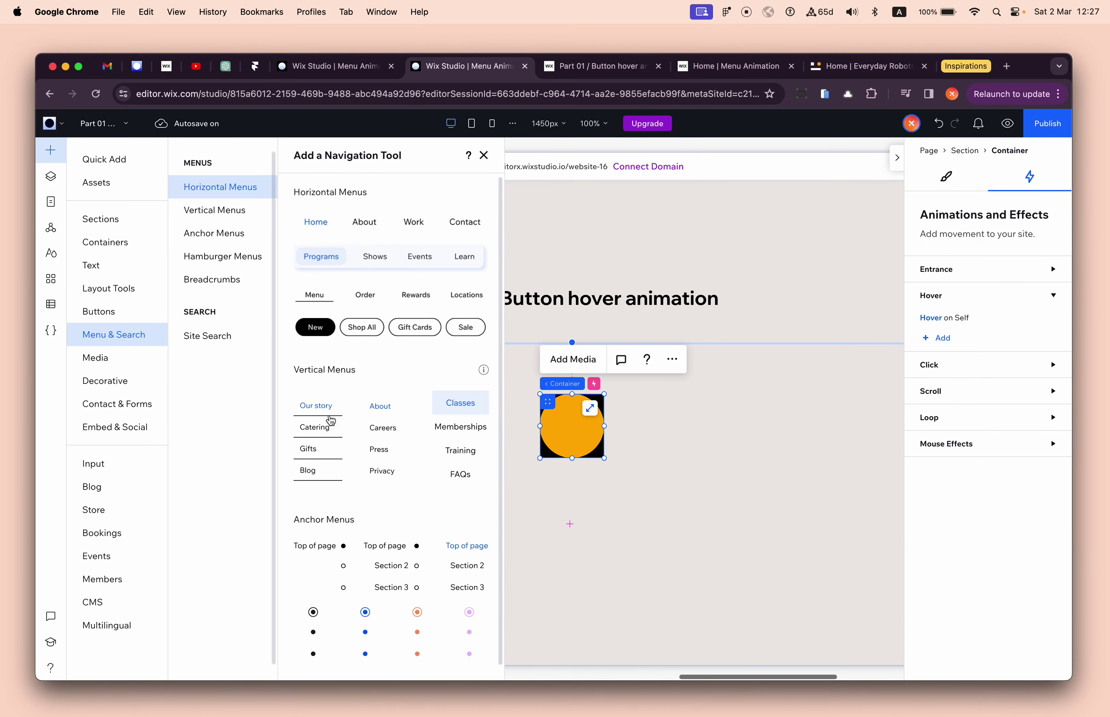
left_click(227, 259)
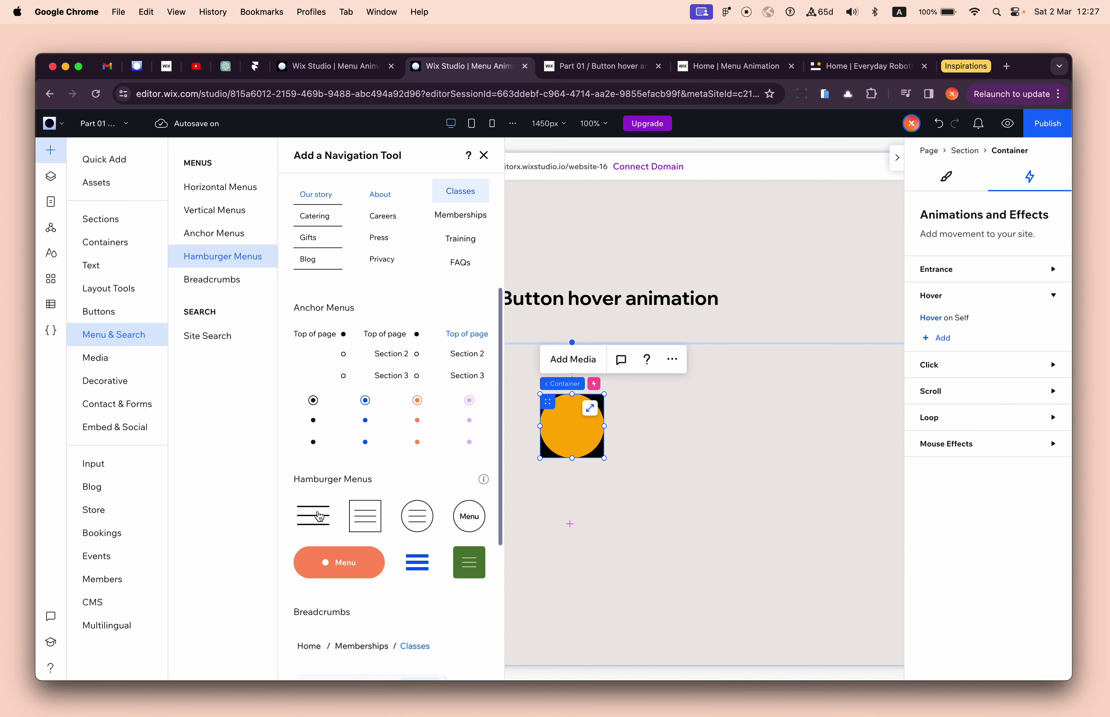
left_click_drag(319, 516, 572, 434)
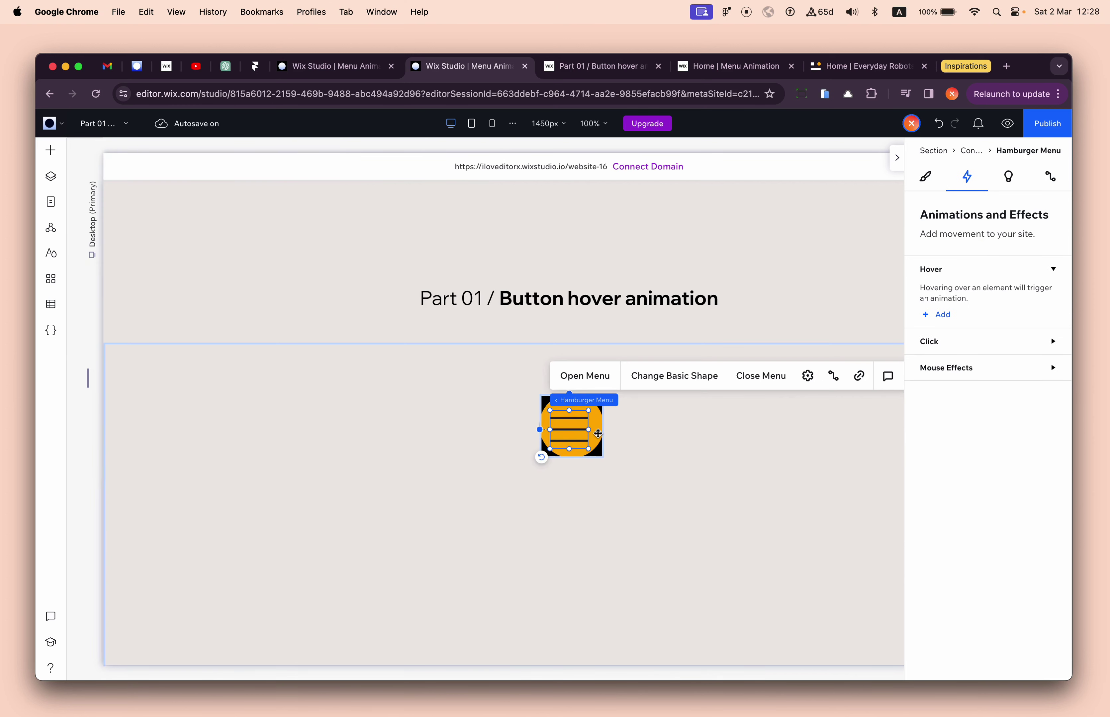
left_click(925, 187)
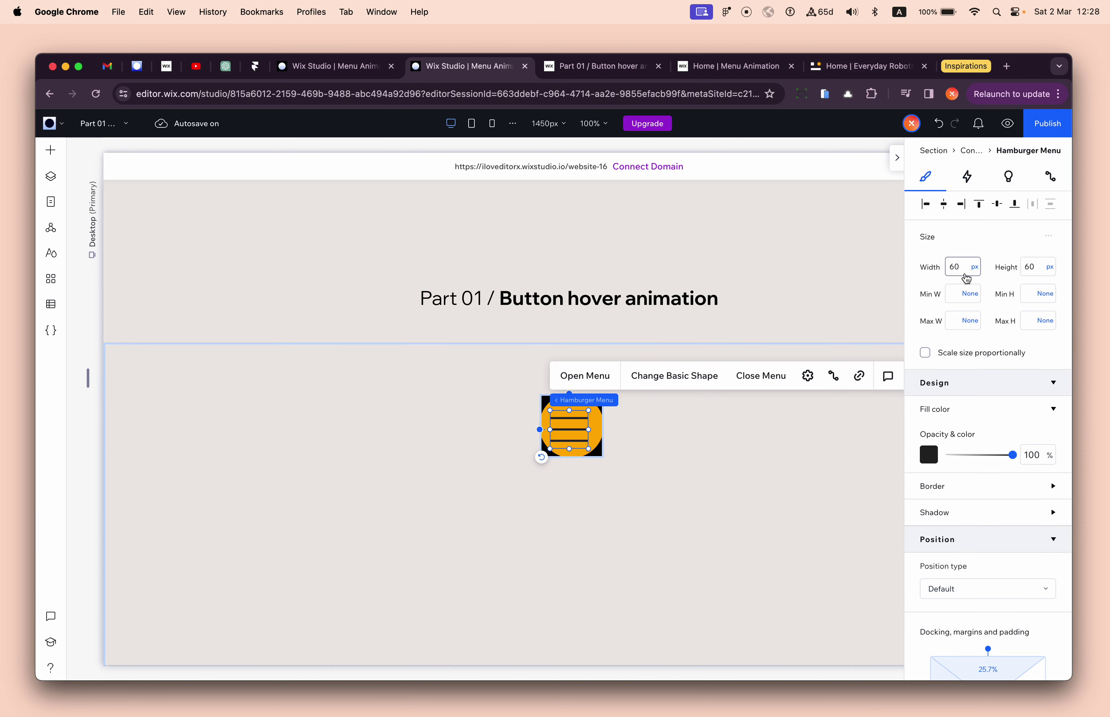
- Align the Hamburger Menu top-left, size it 100% × 100%, and fade it to 0% opacity
left_click(925, 204)
left_click(979, 204)
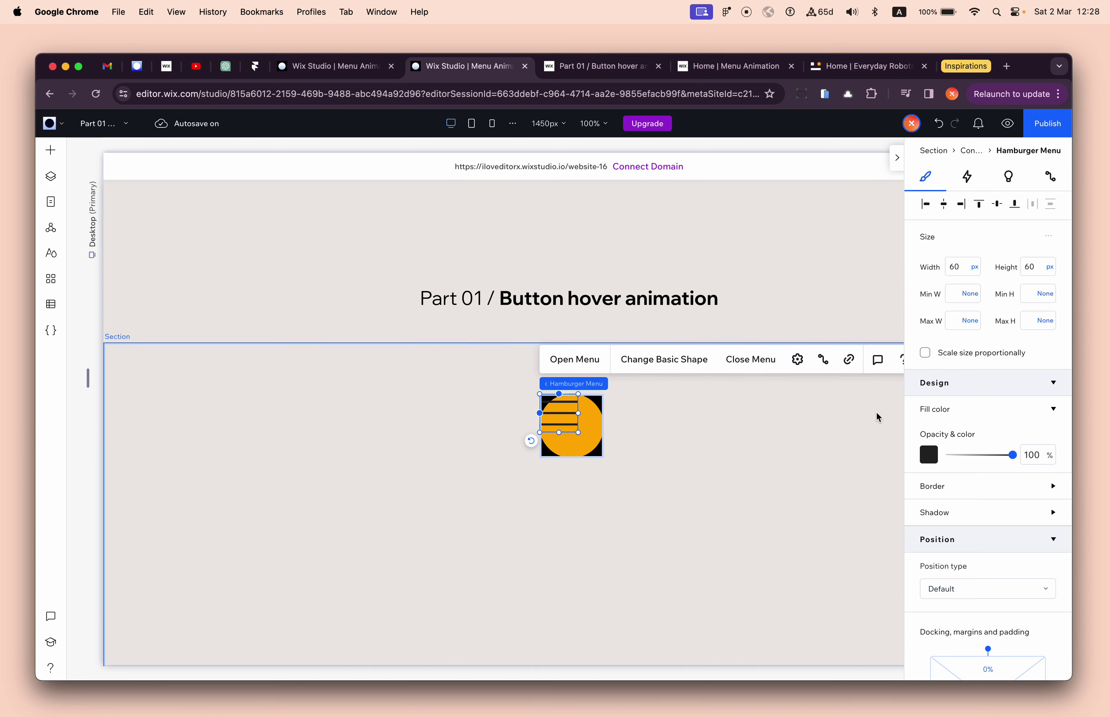
left_click(966, 273)
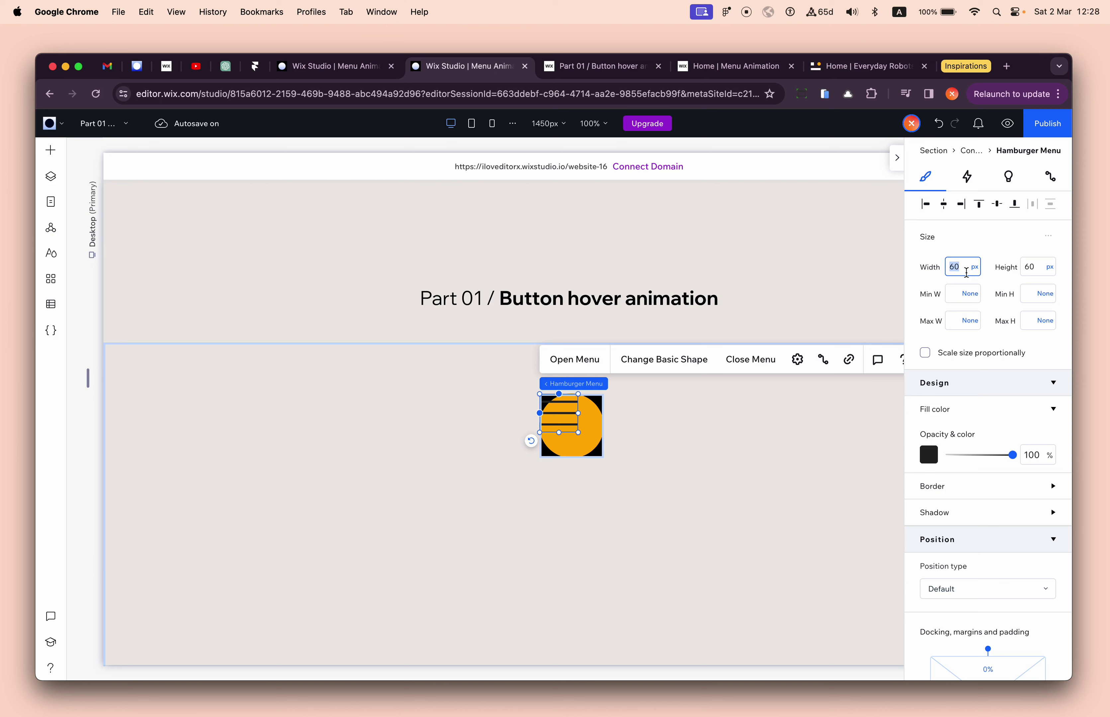
scroll(968, 552, "down", 4)
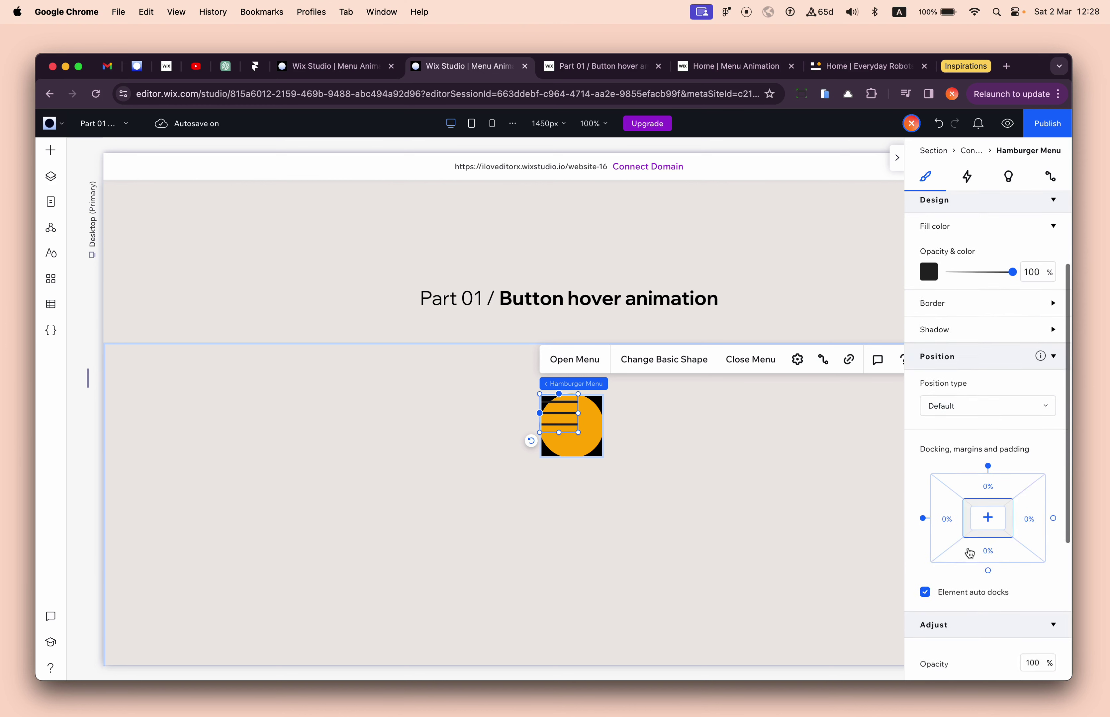
scroll(969, 553, "up", 3)
scroll(970, 553, "down", 3)
scroll(986, 434, "up", 5)
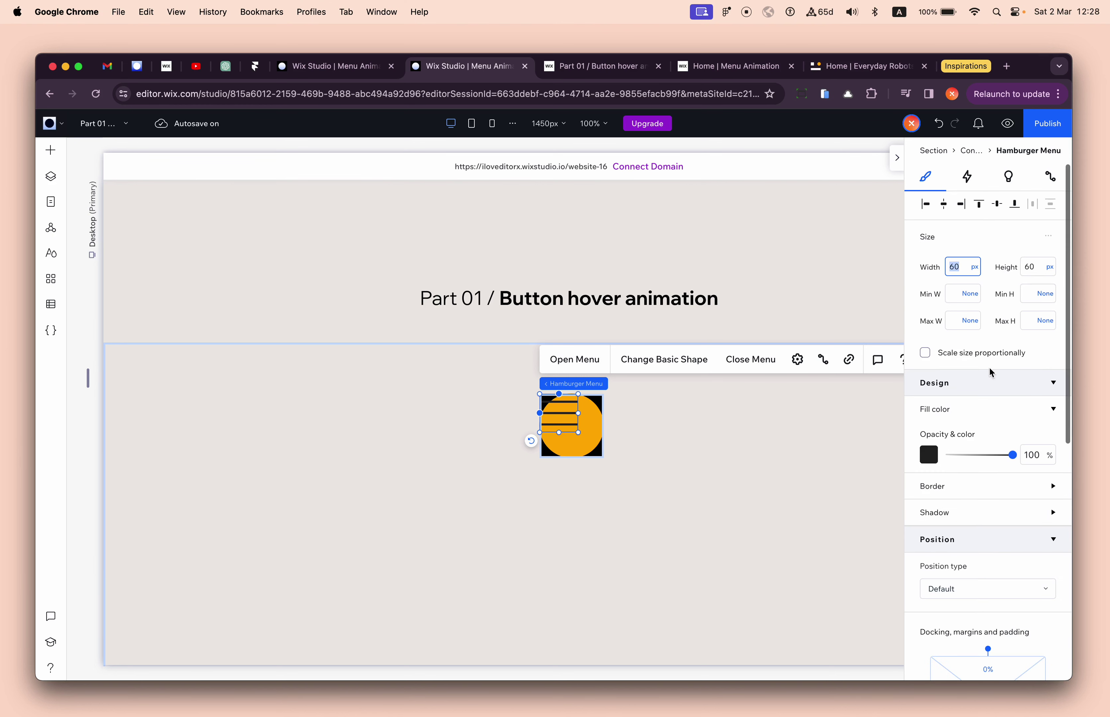
type("1000")
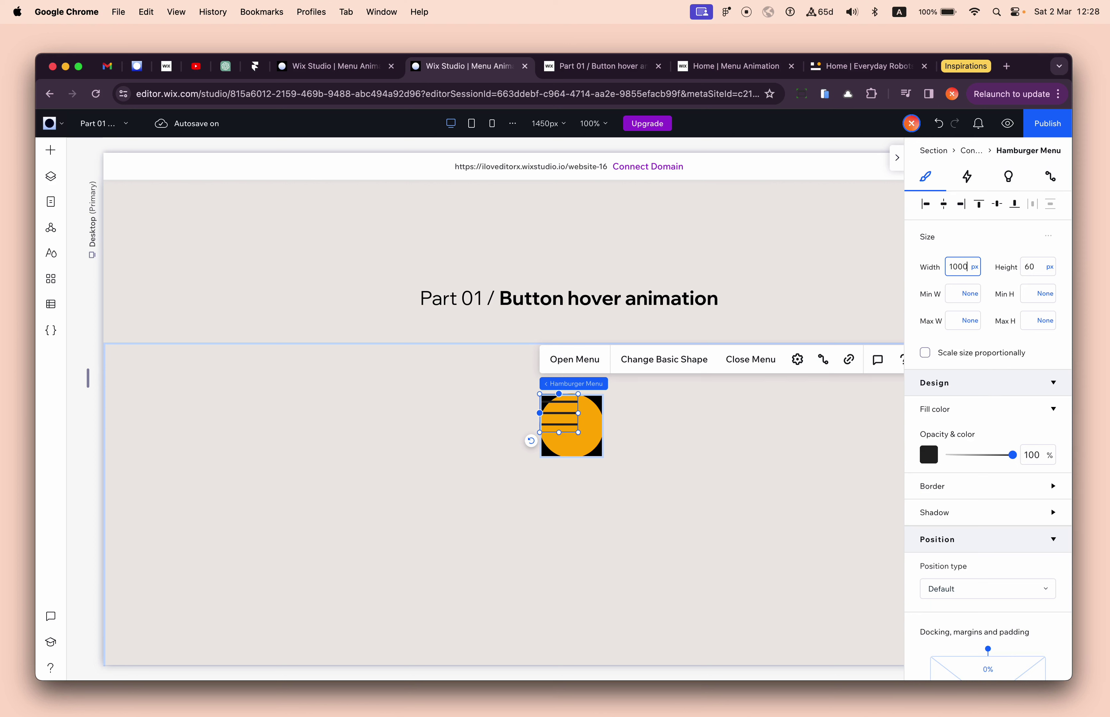
key("BackSpace")
key("BackSpace")
type("0 %")
key("Tab")
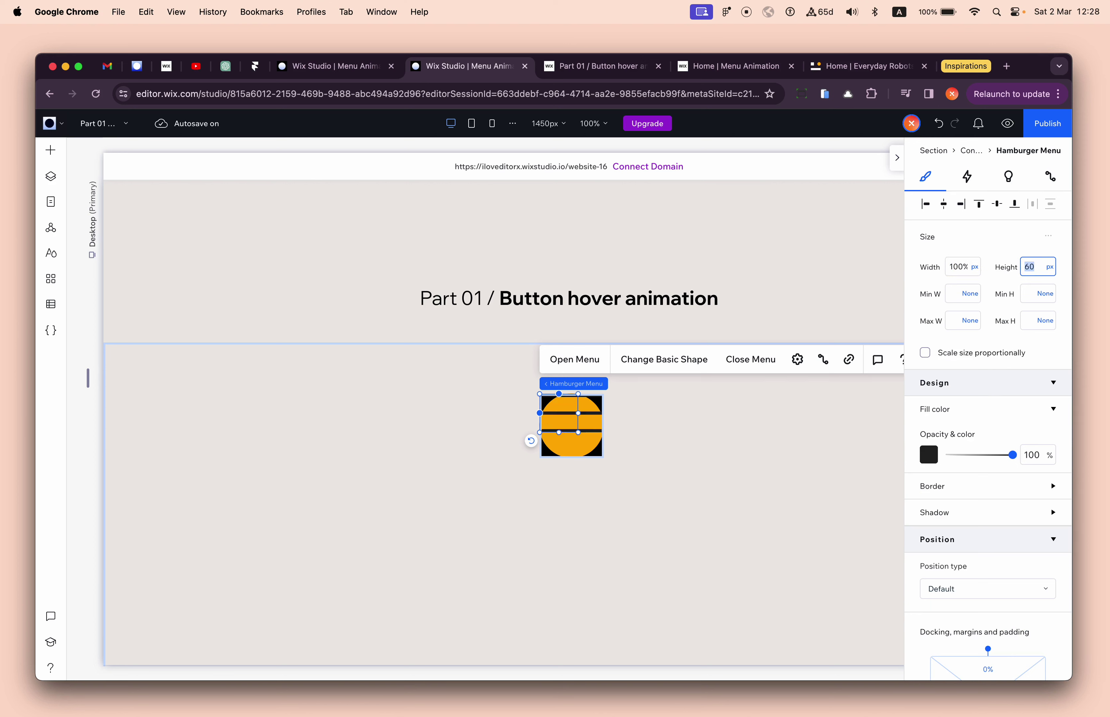
type("100%")
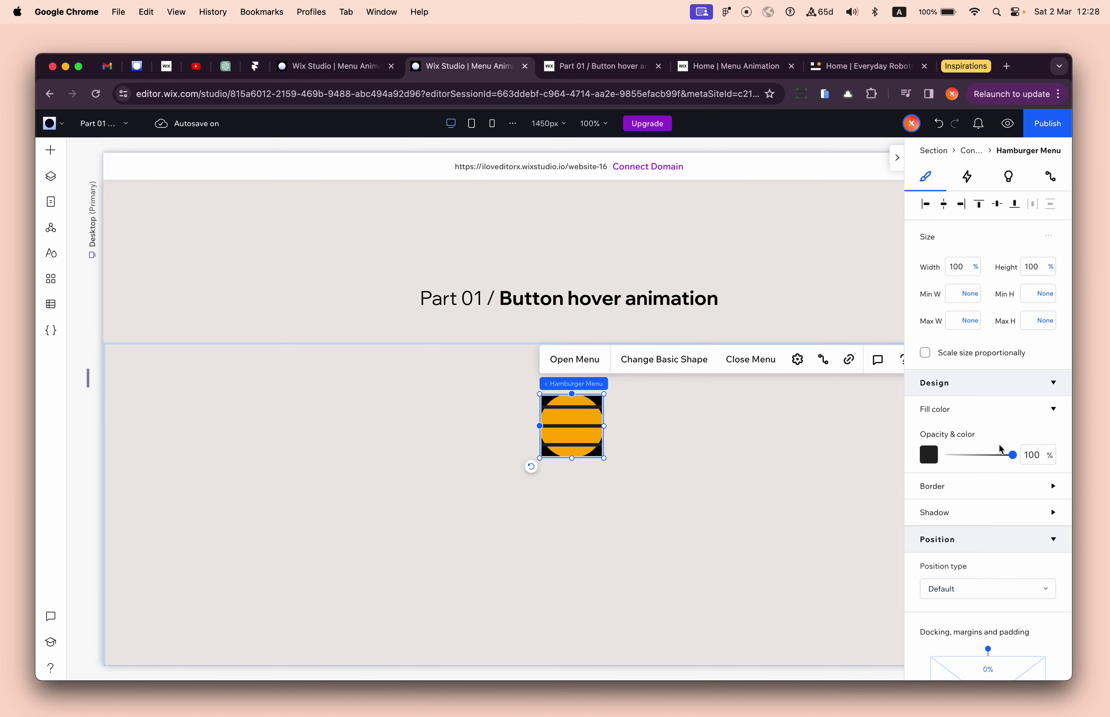
left_click_drag(1013, 457, 917, 460)
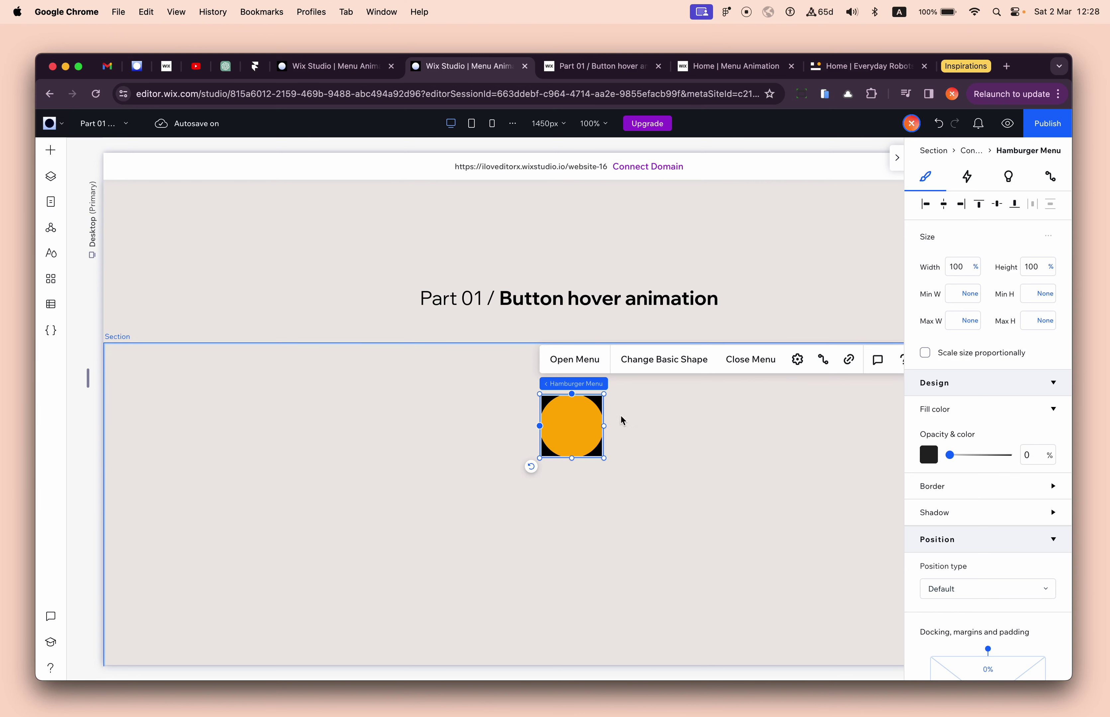
- Set the circle's parent container background opacity to 0
left_click(594, 387)
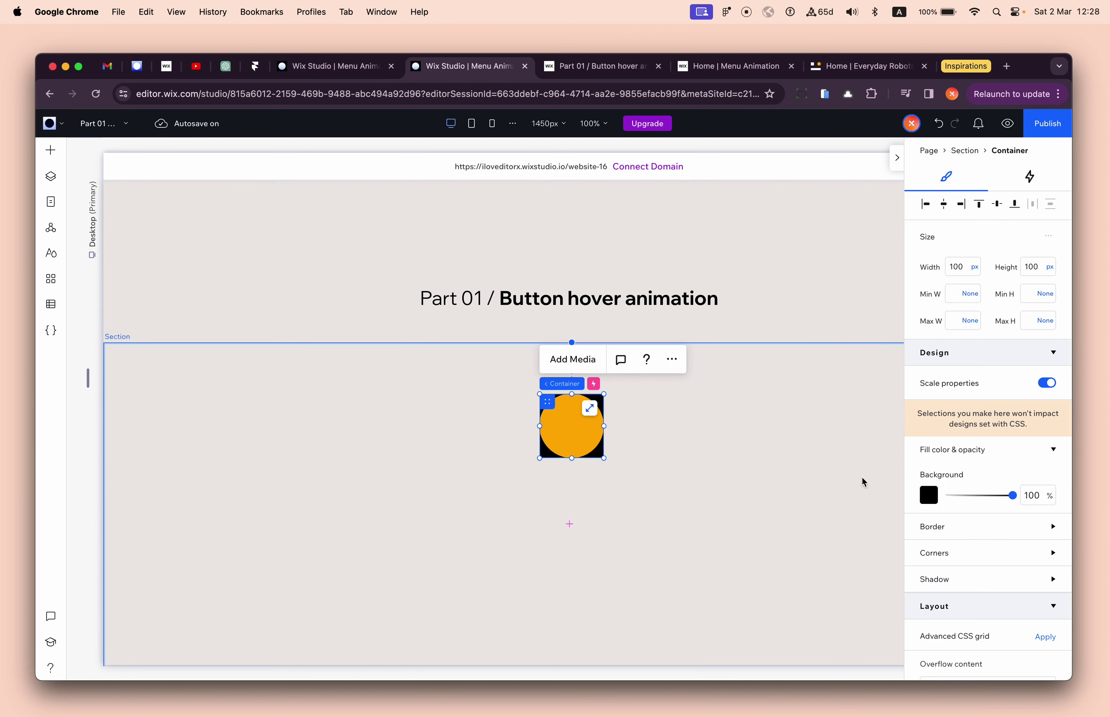
left_click(1035, 493)
type("0")
key("Return")
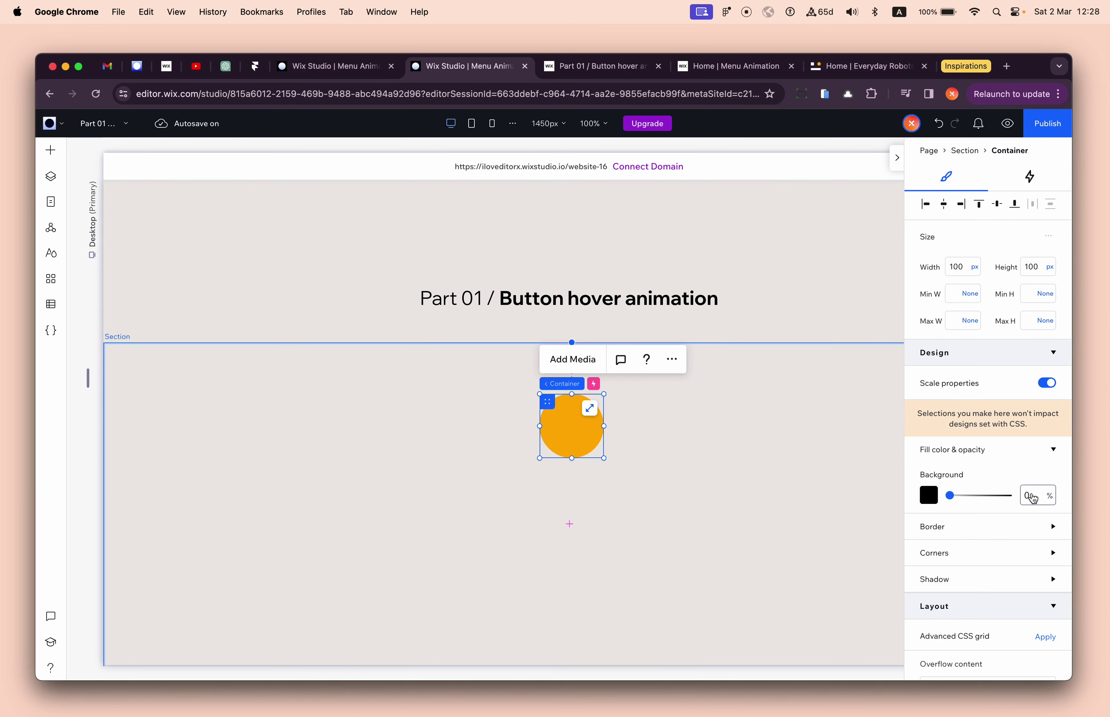
- Round all of the container's corners to a 999 px radius
left_click(951, 555)
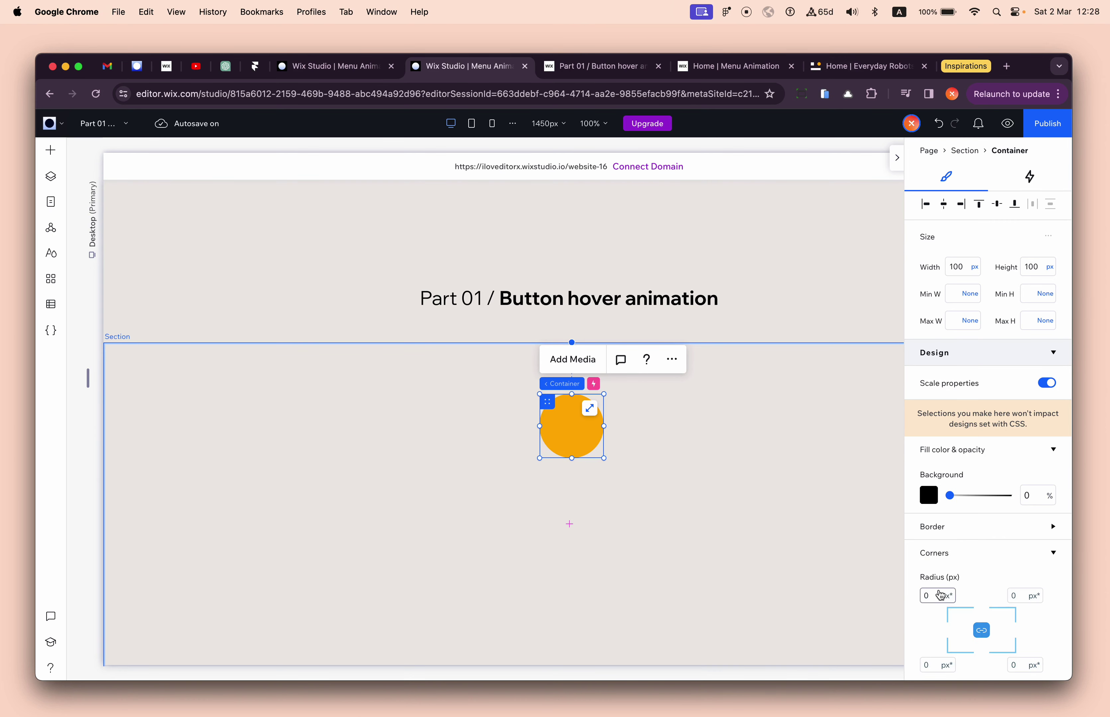
left_click(940, 596)
type("999")
key("Return")
- Reselect the circle's container and bring up the page's layer list
left_click(791, 525)
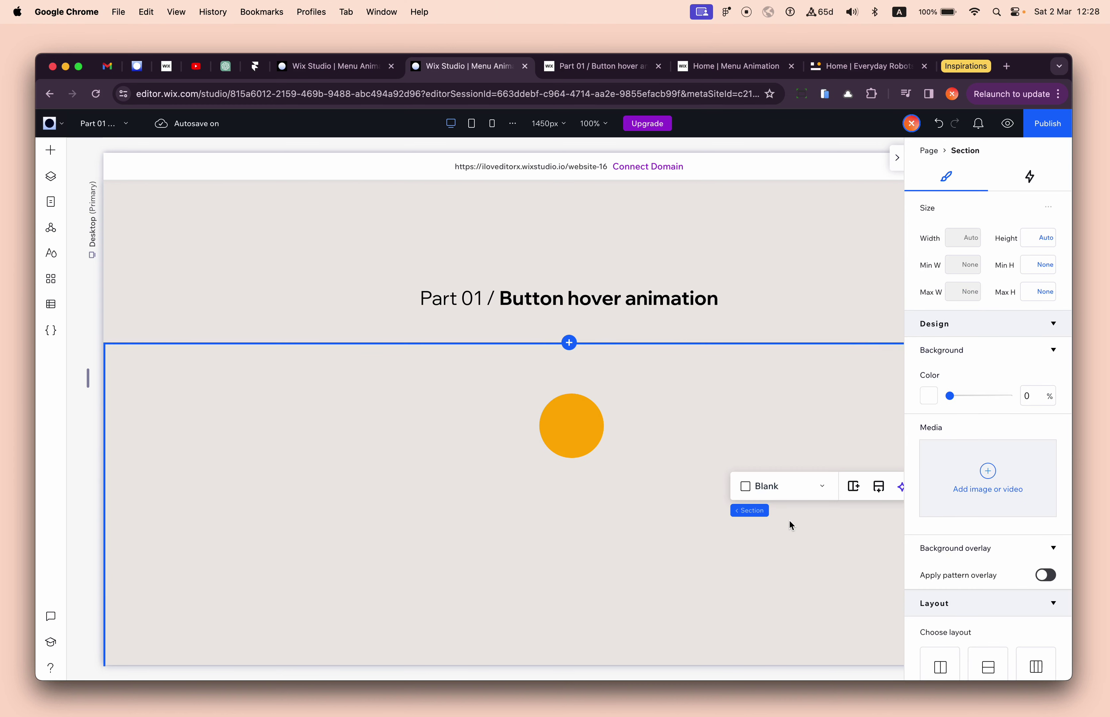
left_click(599, 445)
left_click(596, 383)
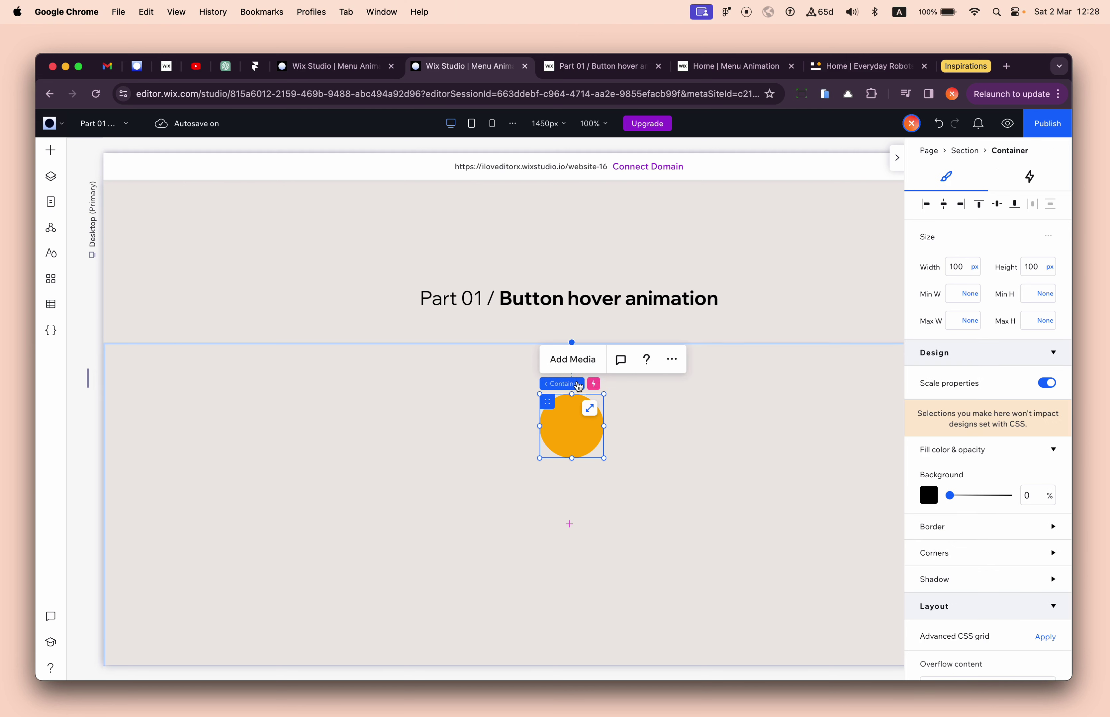
left_click(51, 176)
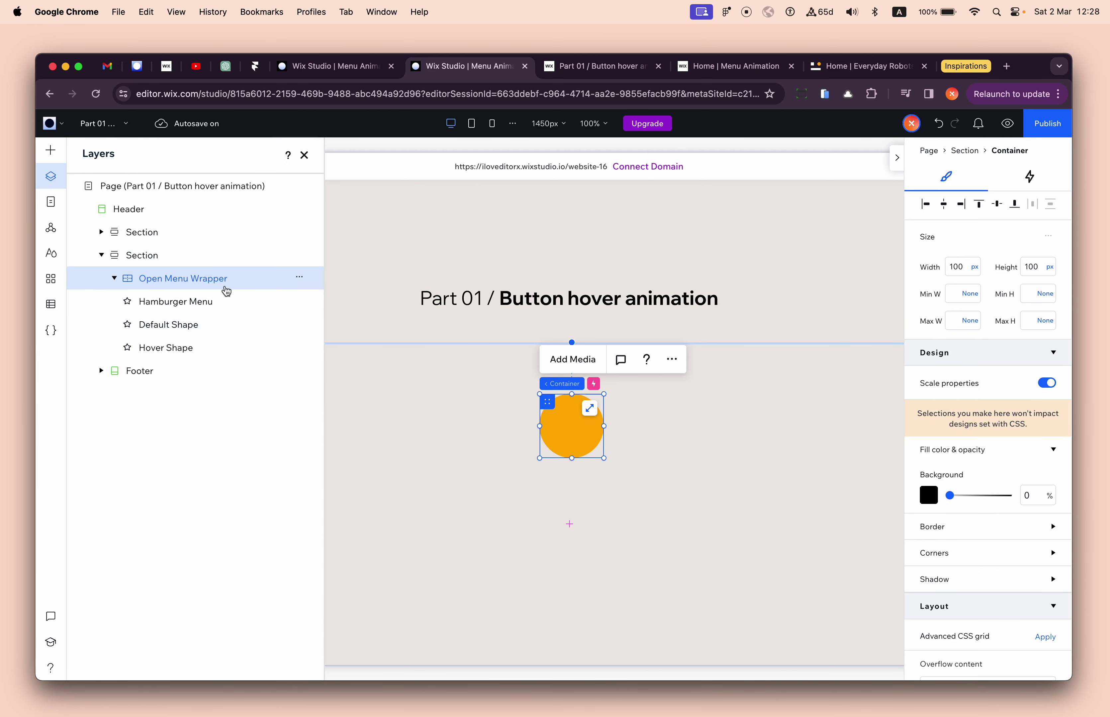
- Check the Hover Shape, Default Shape and Hamburger Menu layers, then drag the circle container down-right
left_click(177, 353)
left_click(196, 329)
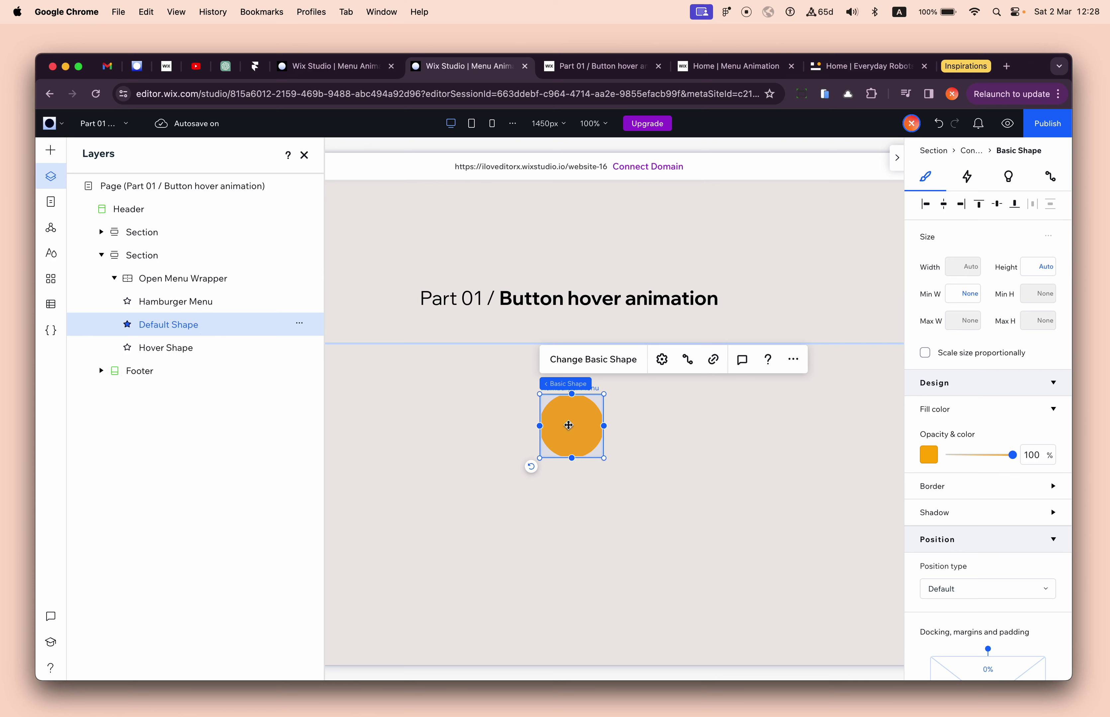
left_click(170, 308)
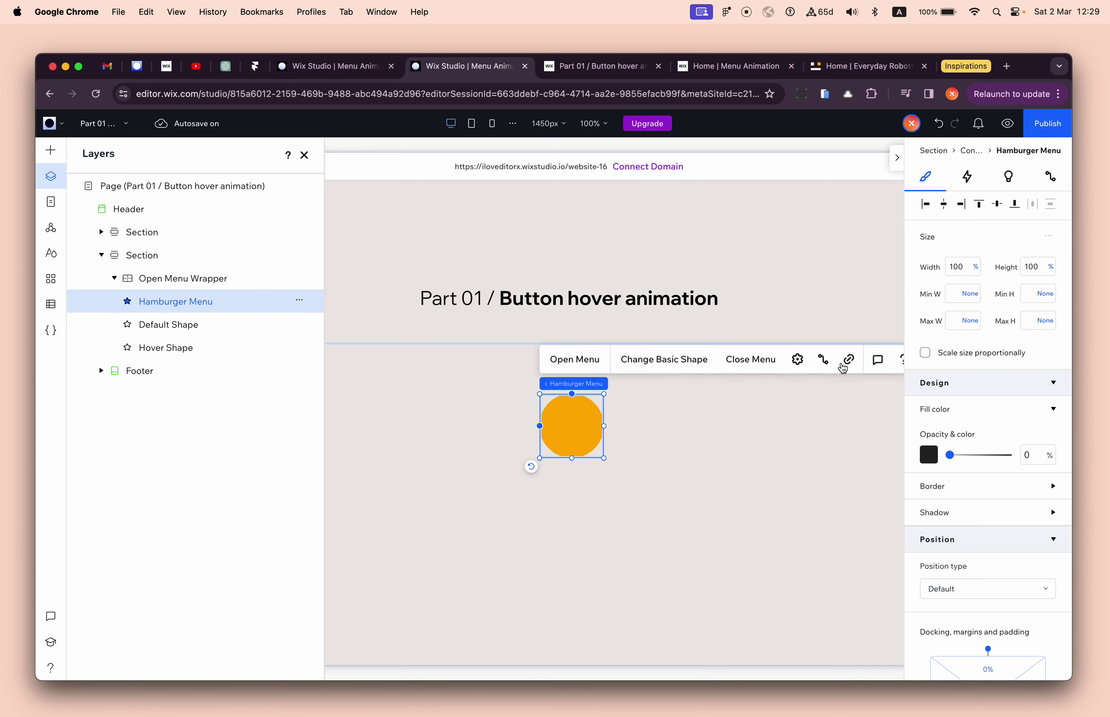
left_click(304, 155)
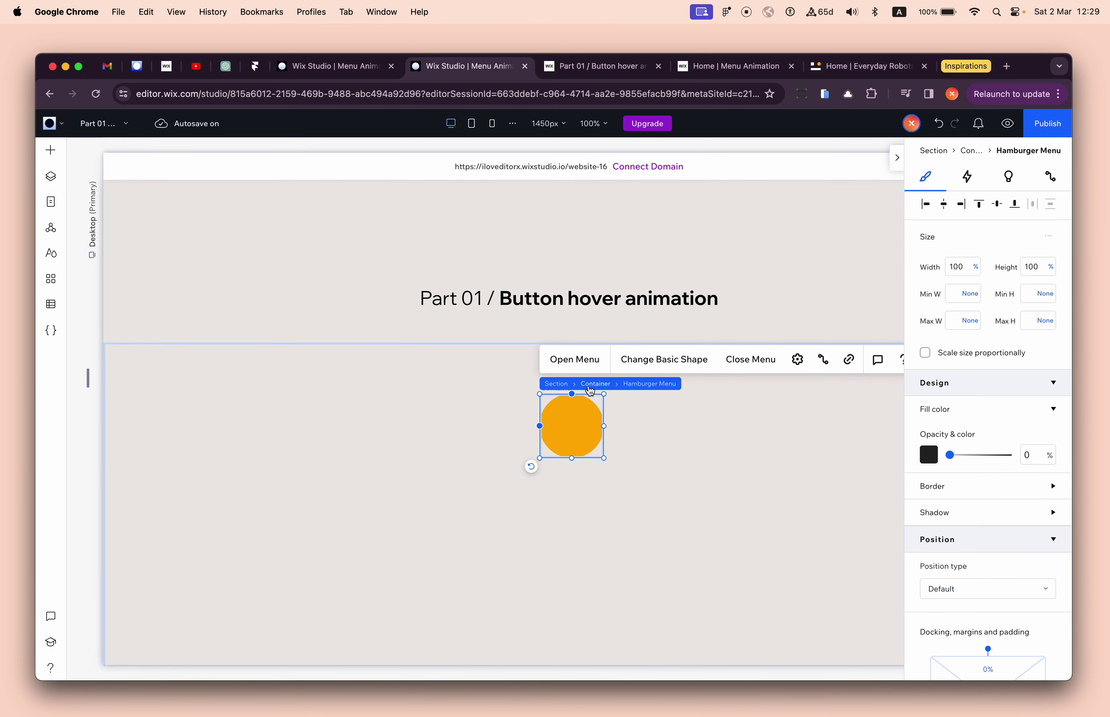
left_click(562, 412)
left_click_drag(562, 412, 752, 510)
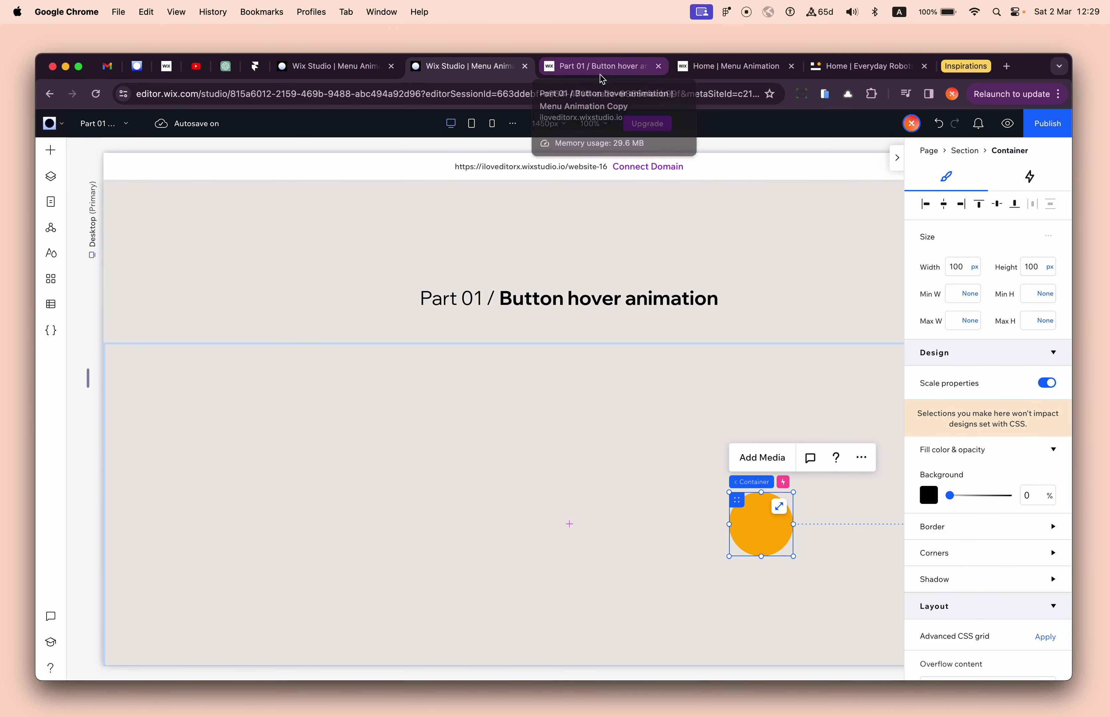
left_click(863, 66)
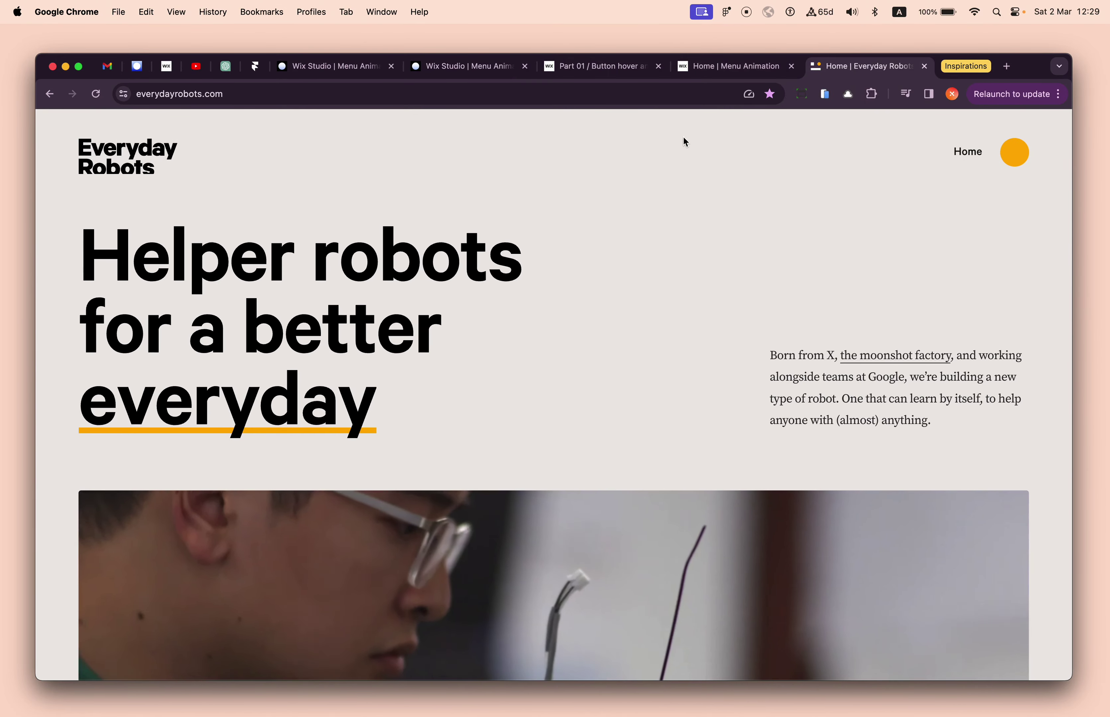
left_click(444, 69)
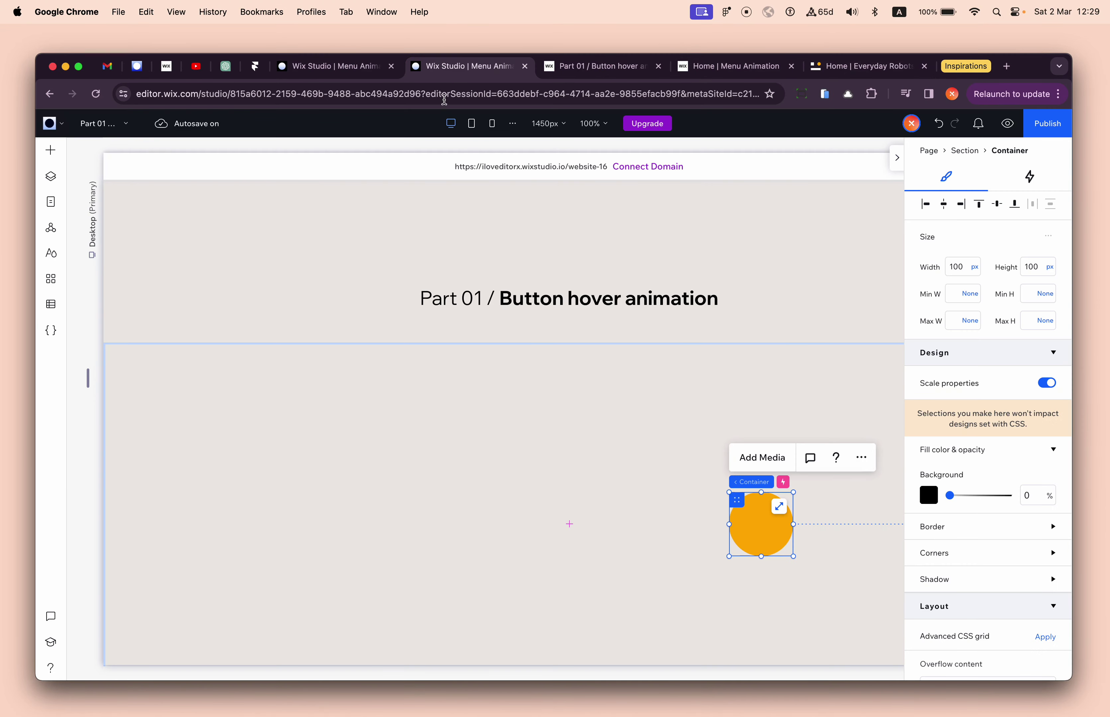
left_click(51, 123)
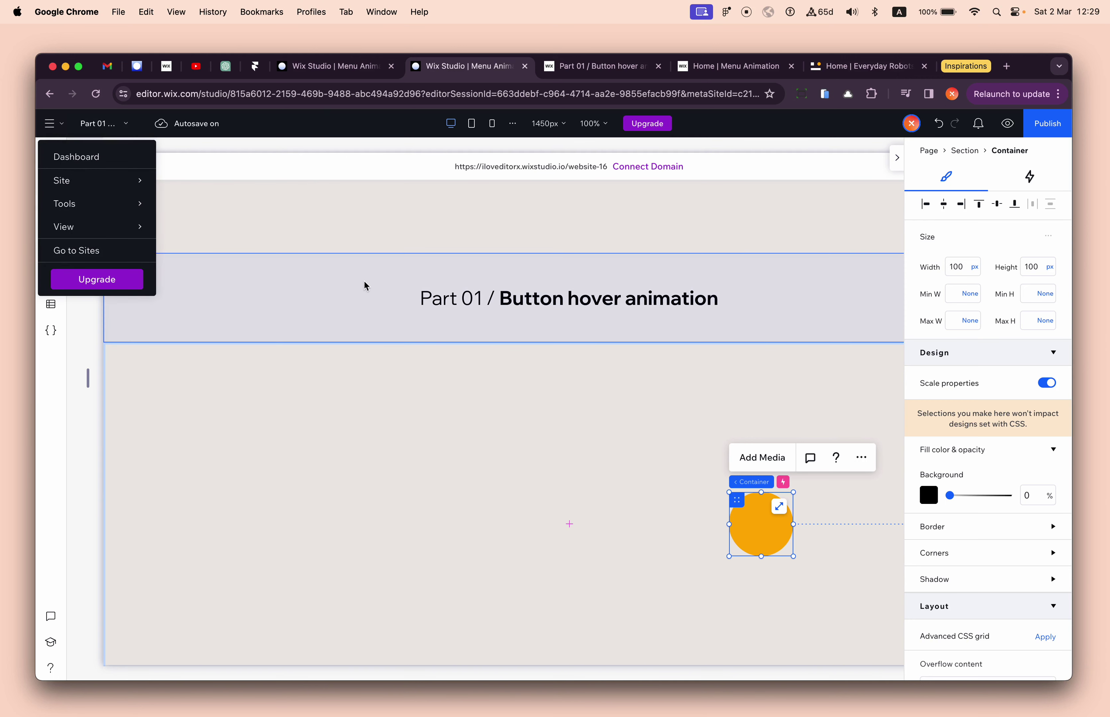
left_click(366, 285)
left_click(537, 206)
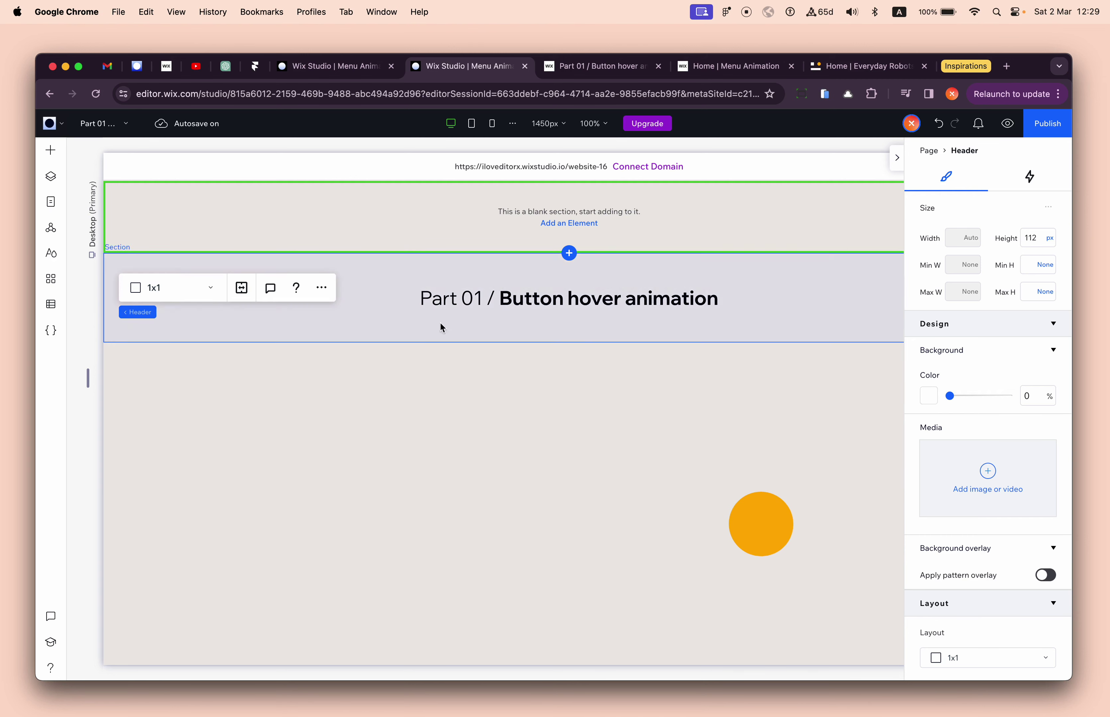
- Add a Quick Add container, align it top-left, stretch it to 100% width and shorten it
left_click(51, 150)
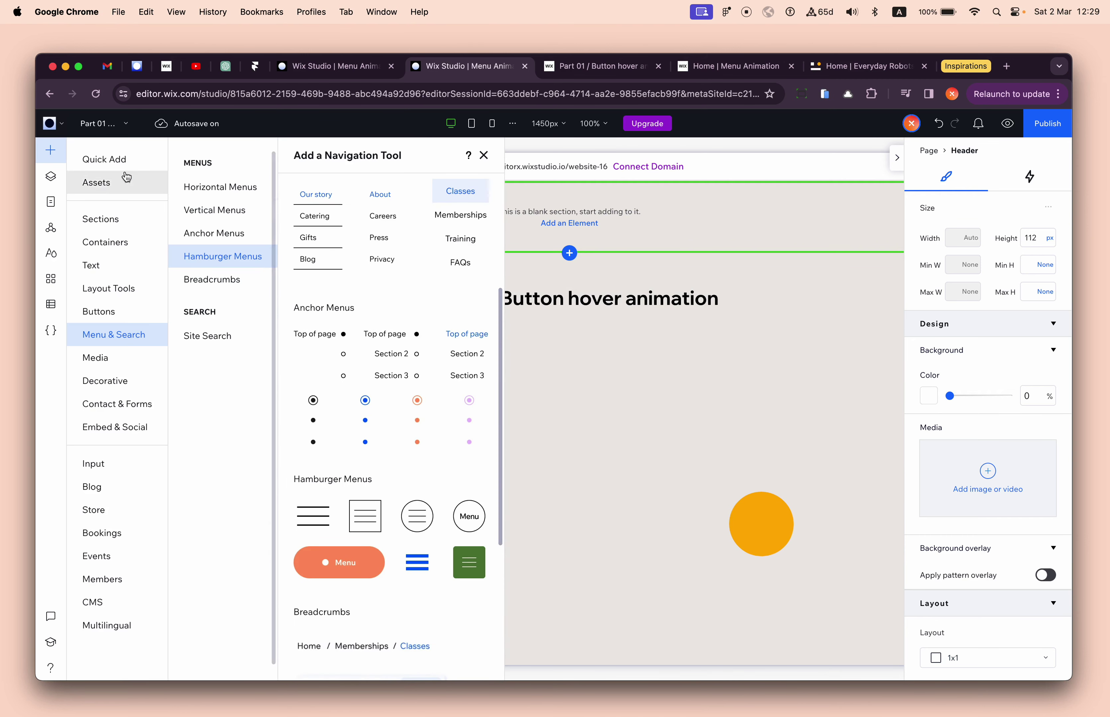
left_click(139, 159)
left_click_drag(304, 316, 443, 438)
left_click_drag(564, 482, 748, 440)
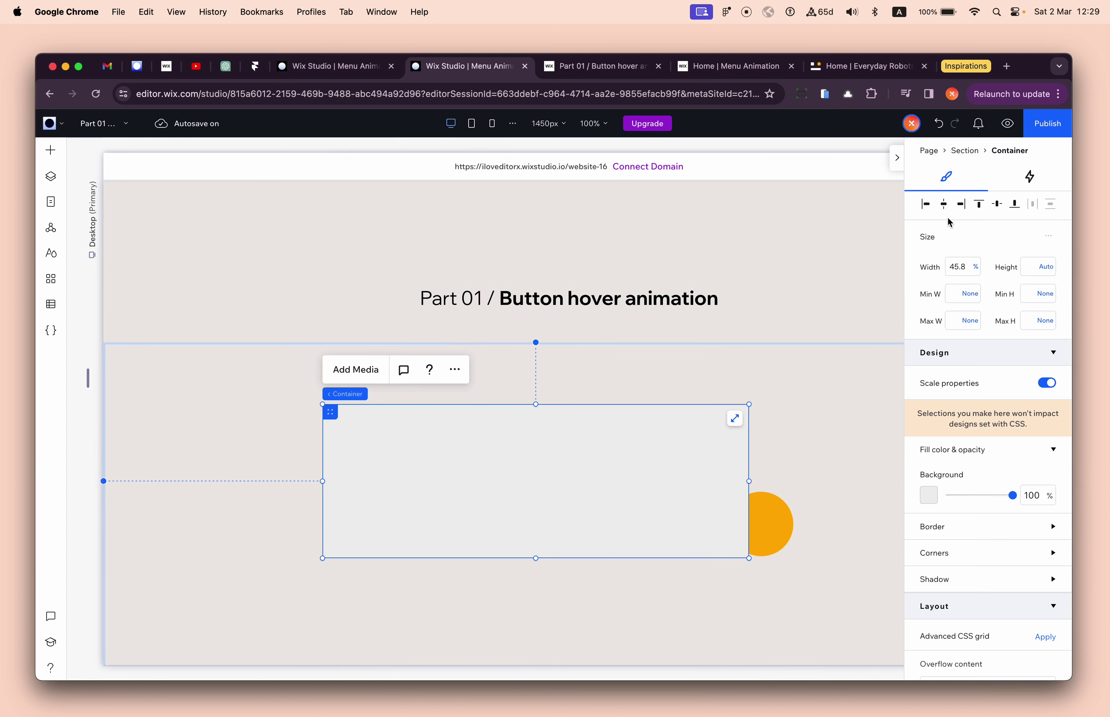
left_click(960, 205)
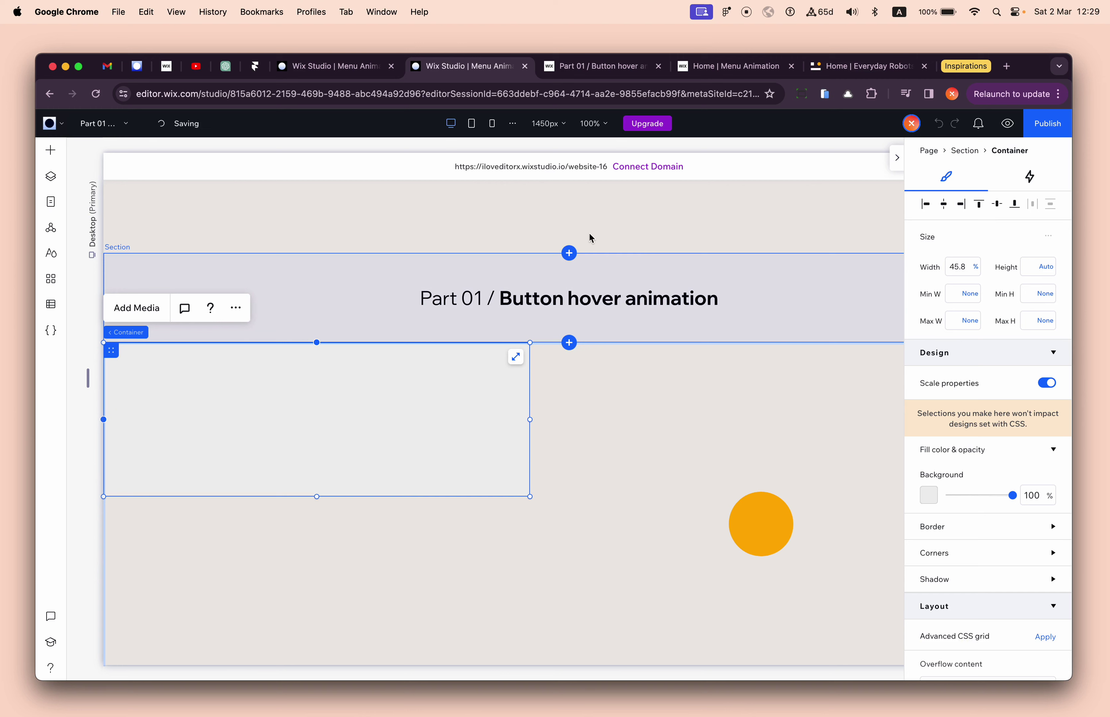
left_click(949, 275)
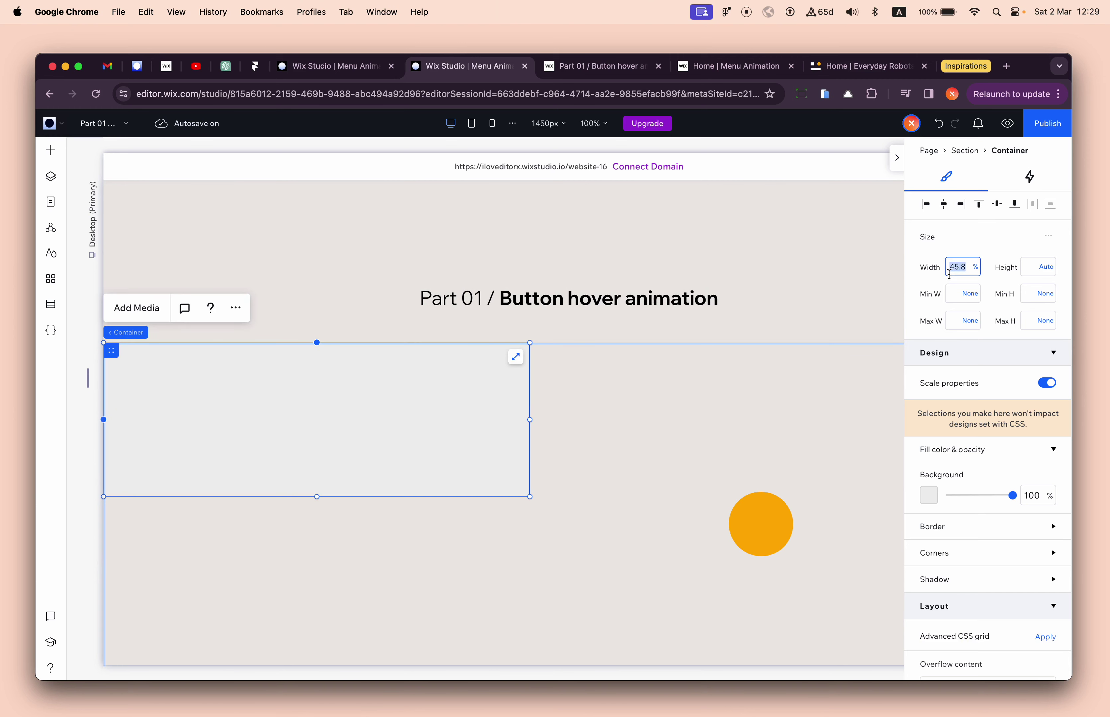
key("Return")
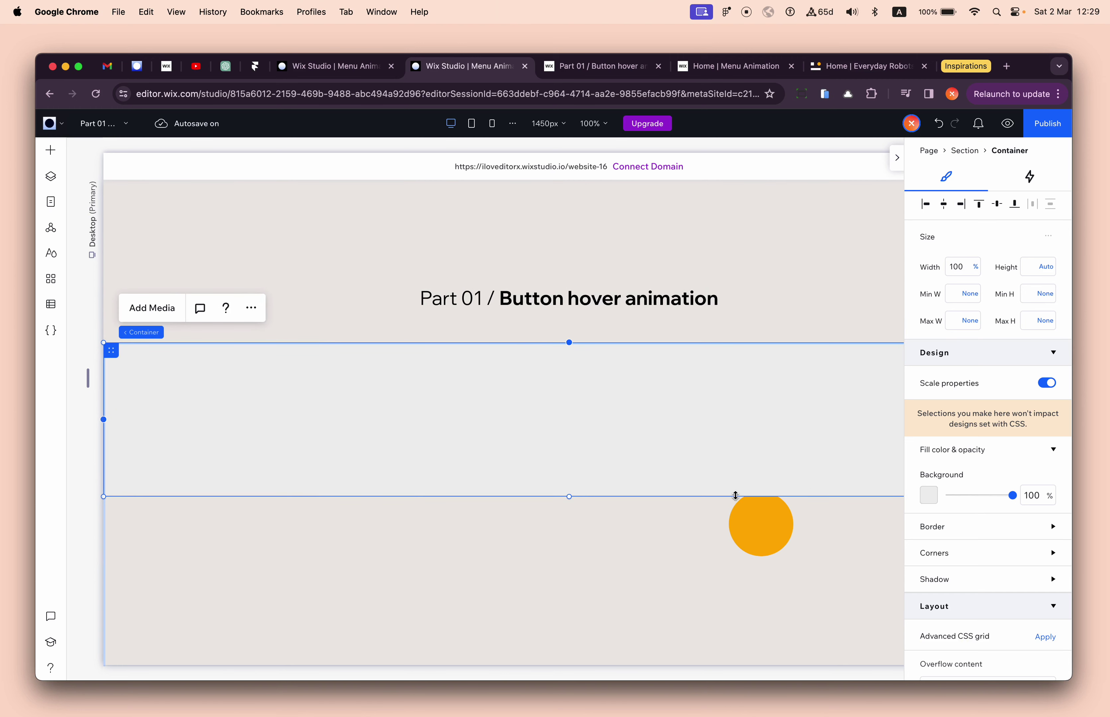
left_click_drag(735, 495, 748, 451)
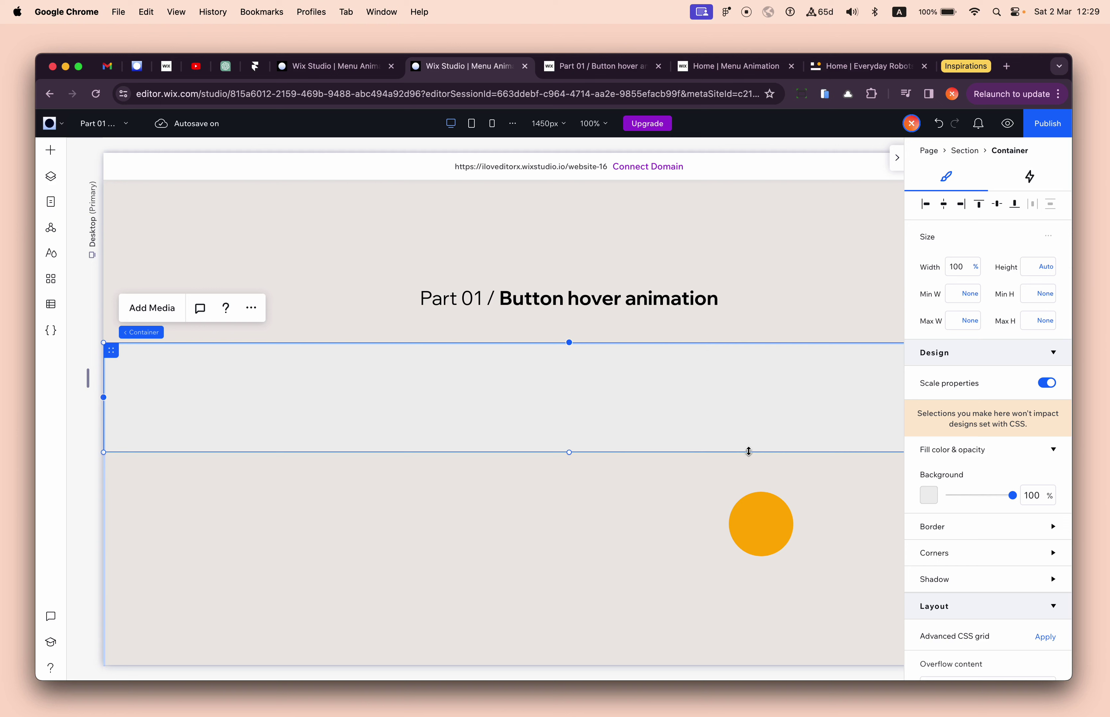
left_click(774, 502)
- Move the circle container up, align it right, and size it 56 × 56 px
left_click(445, 487)
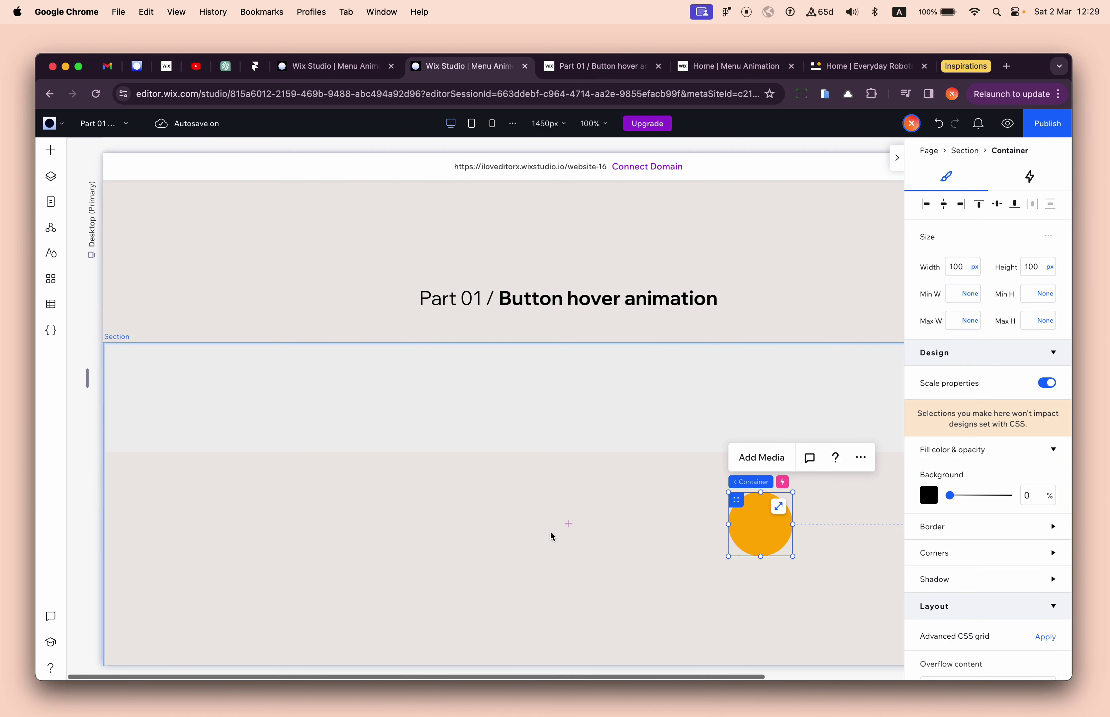
left_click_drag(565, 494, 690, 374)
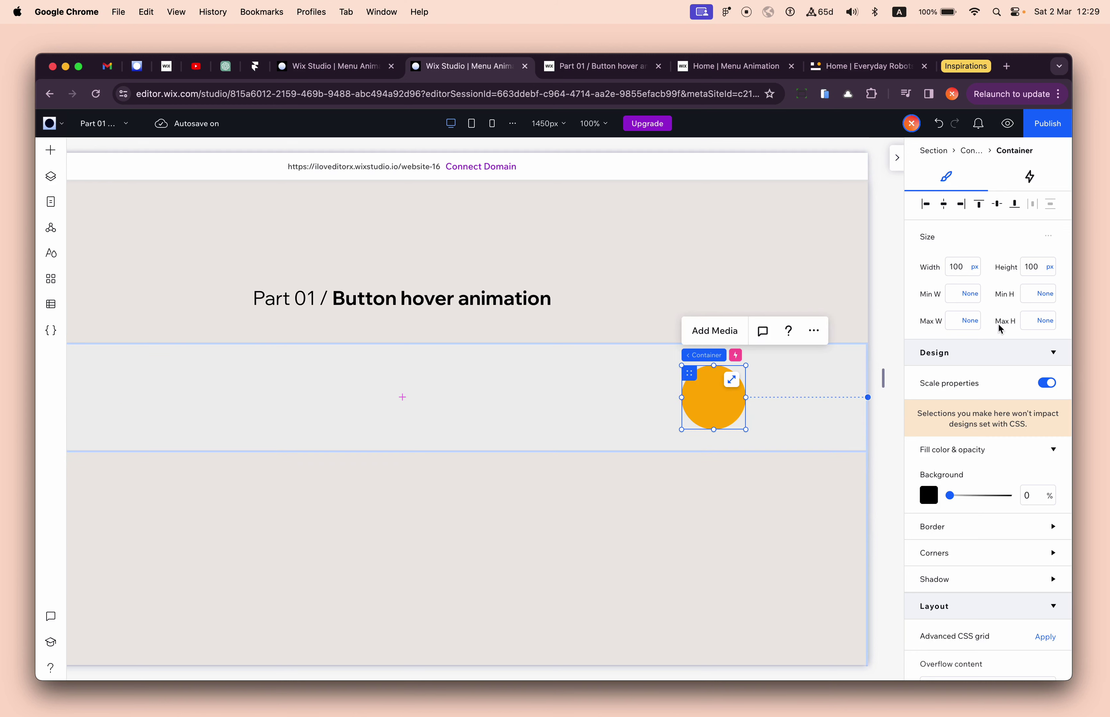
left_click(961, 206)
scroll(677, 422, "left", 5)
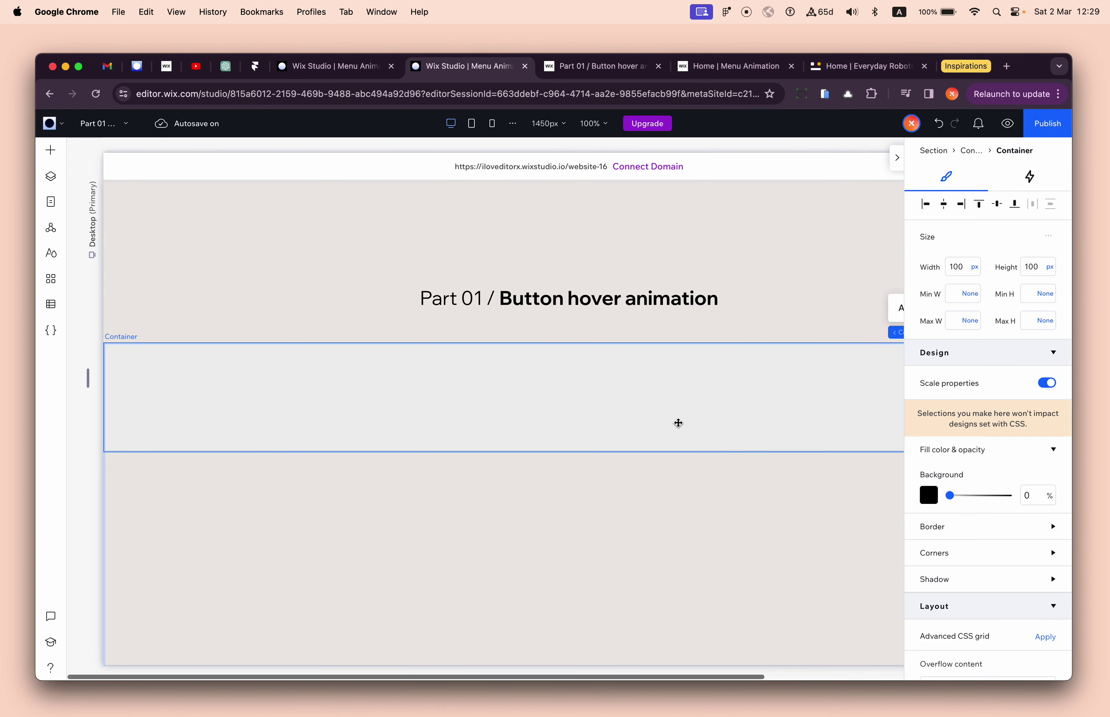
scroll(678, 423, "right", 5)
left_click(964, 273)
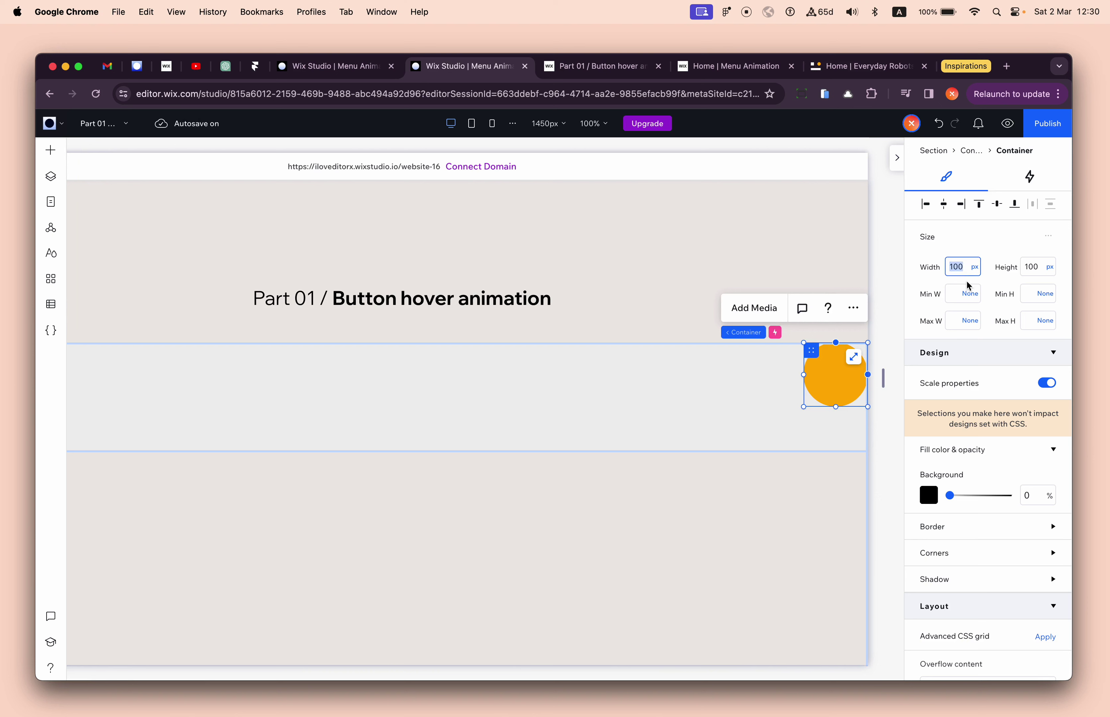
key("Tab")
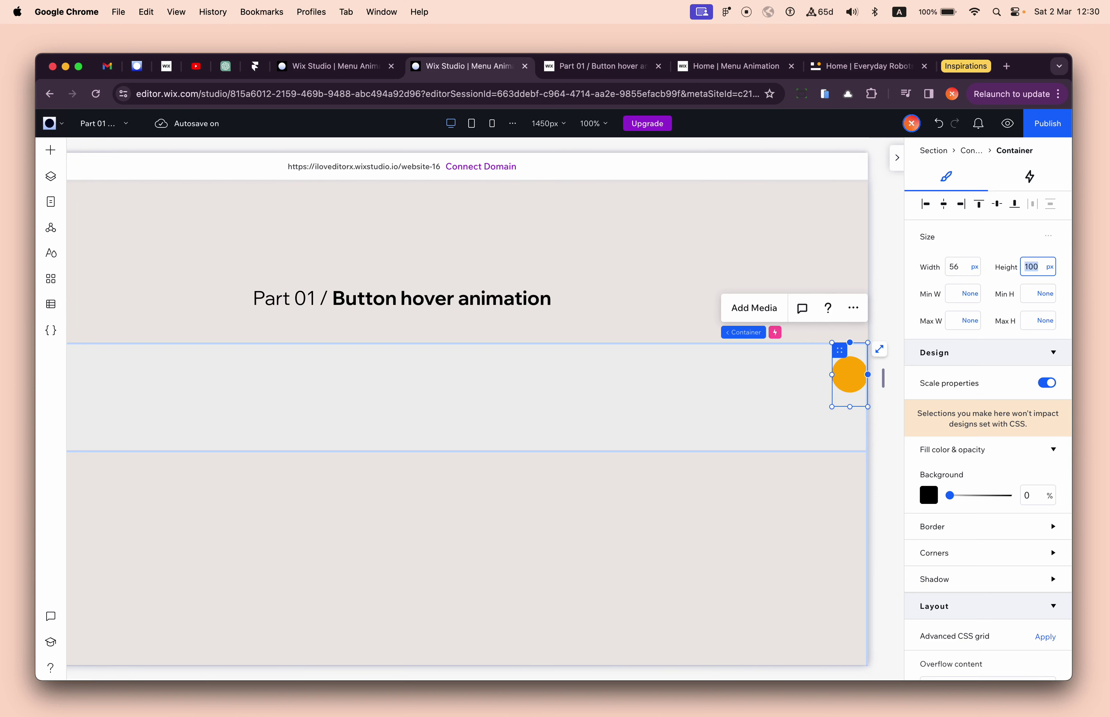
key("Return")
- Reset the Hamburger Menu inside the circle to 100% width
left_click(857, 364)
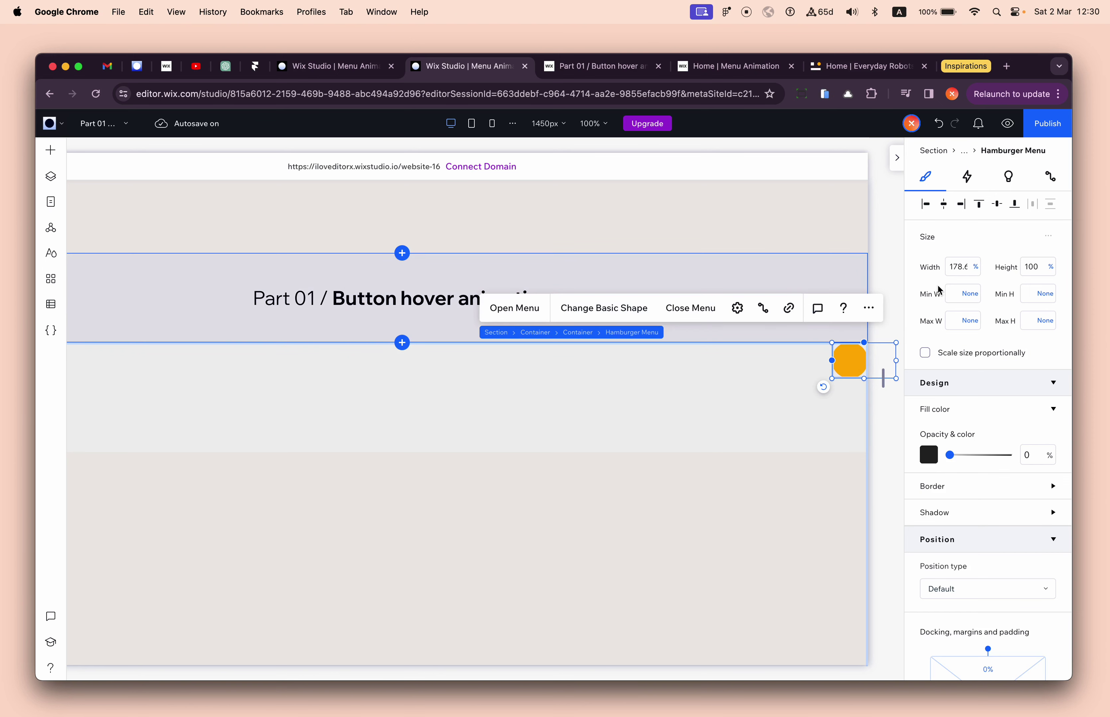
left_click(965, 276)
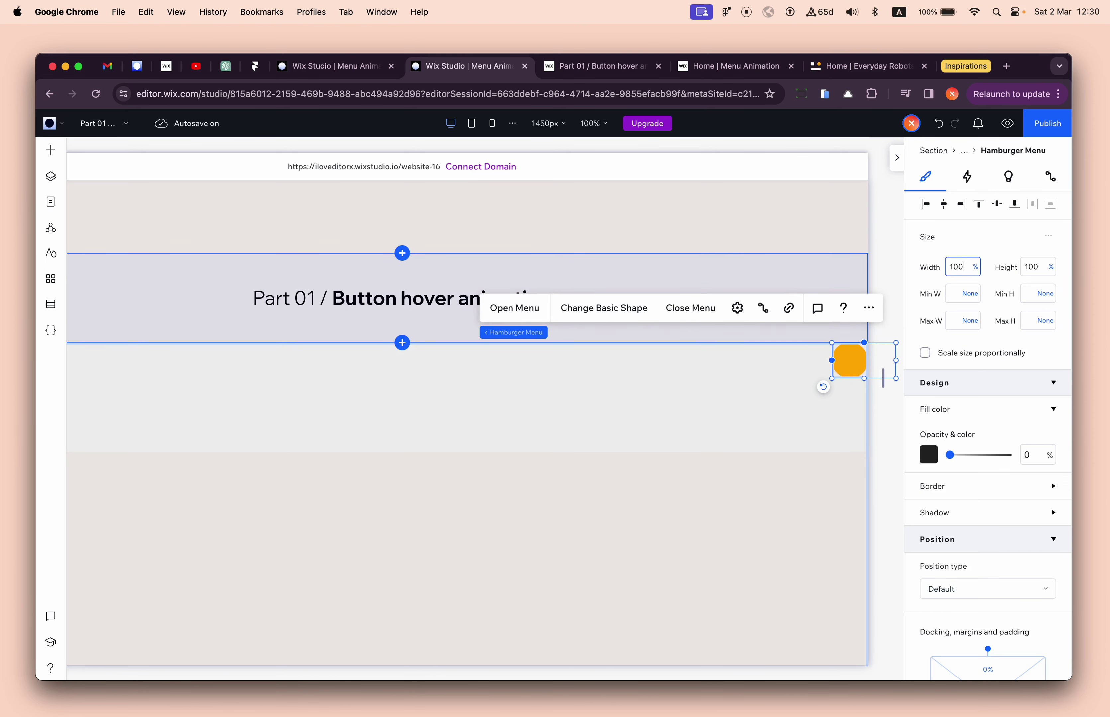
key("Return")
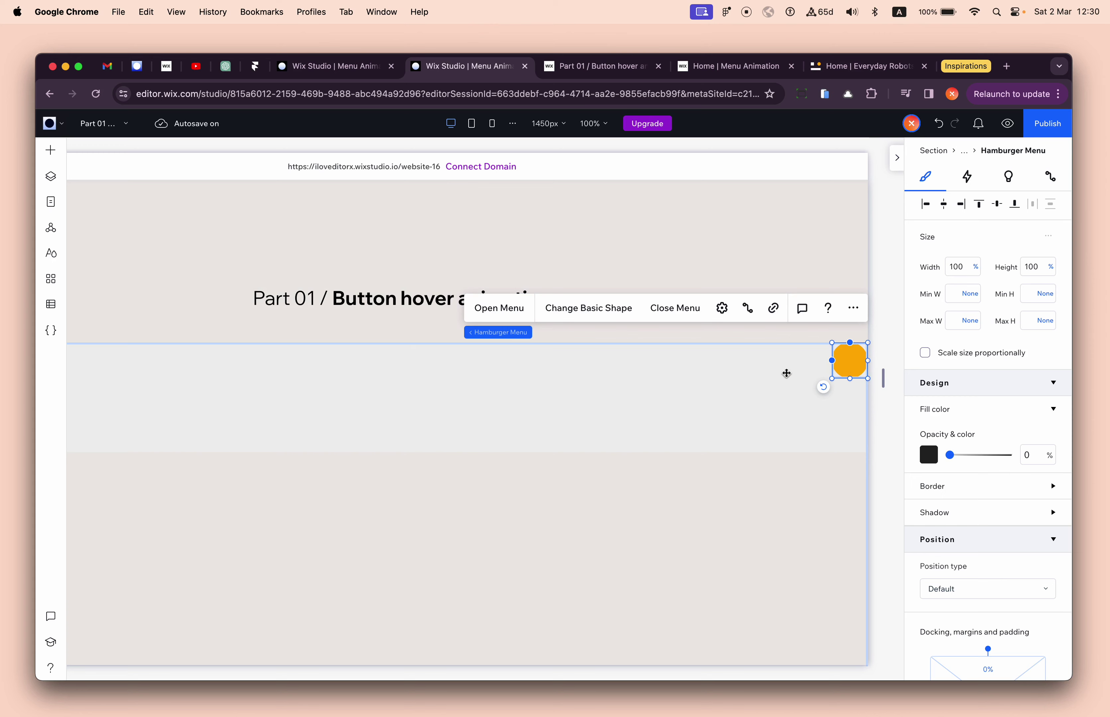
scroll(689, 387, "left", 6)
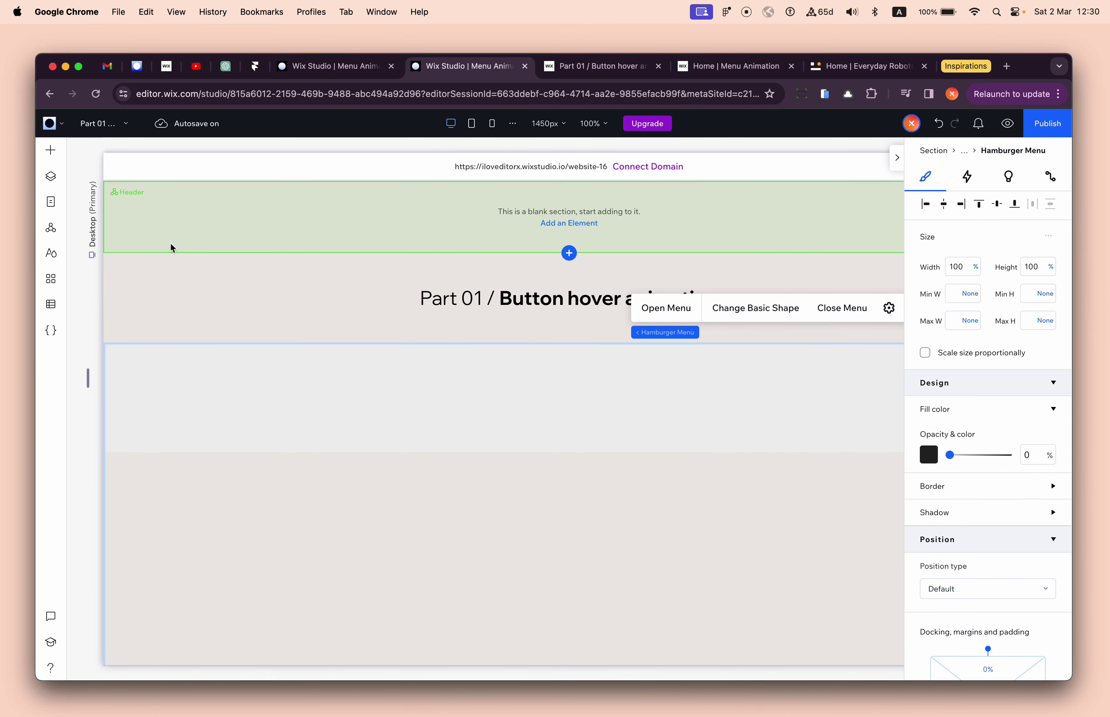
- Copy the Everyday Robots logo from the Part 03 site's editor
left_click(51, 150)
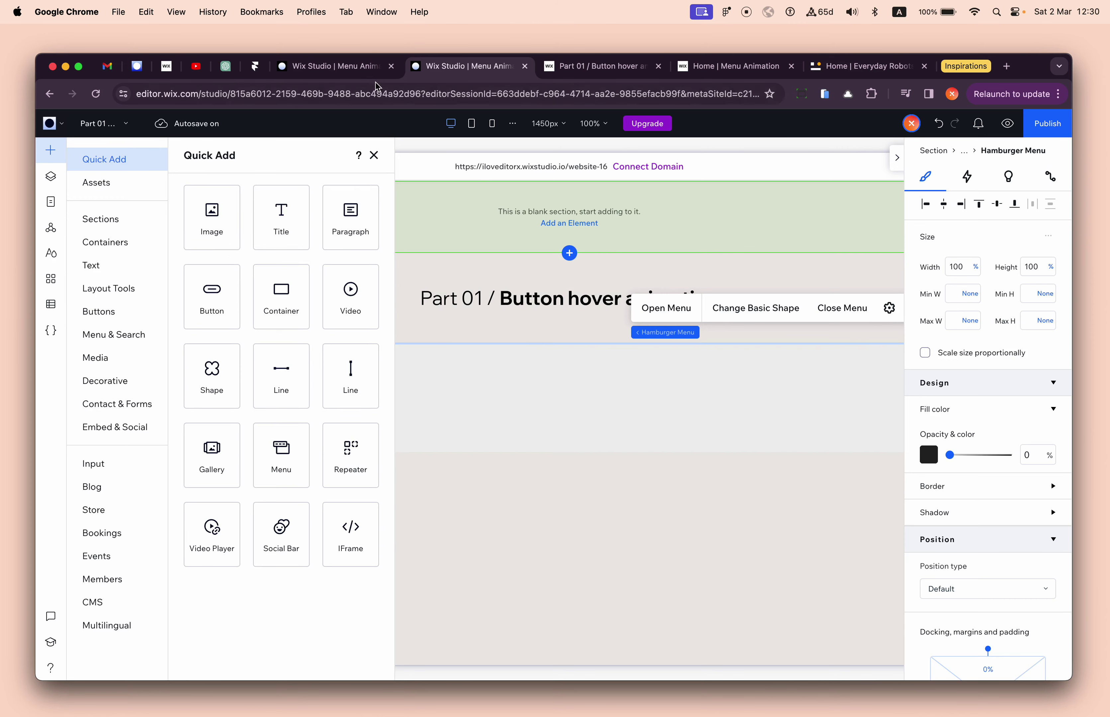
left_click(368, 68)
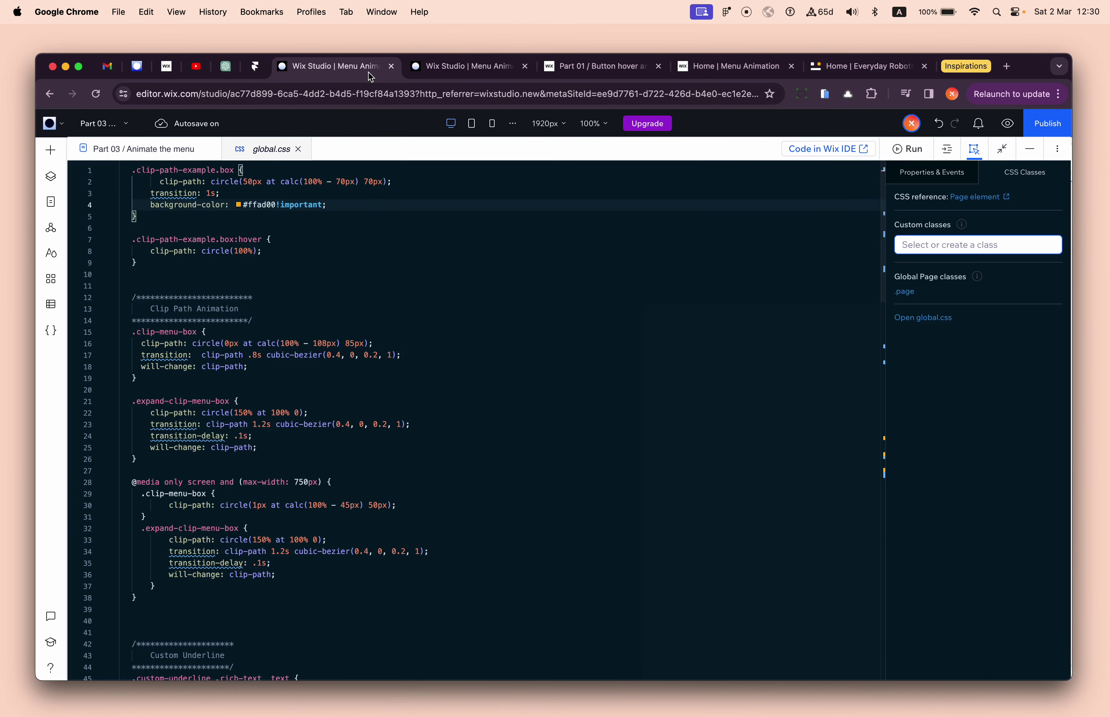
left_click(1029, 149)
left_click(258, 222)
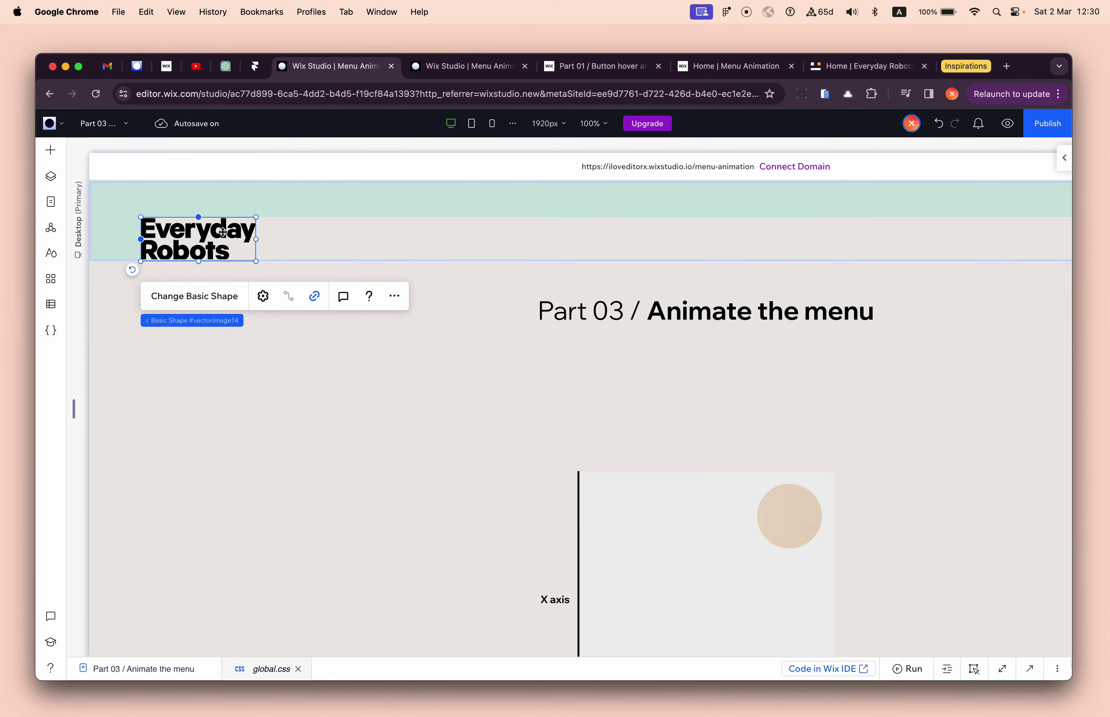
right_click(223, 233)
left_click(268, 294)
- Paste the logo into the Part 01 top container and align it left and top
left_click(450, 67)
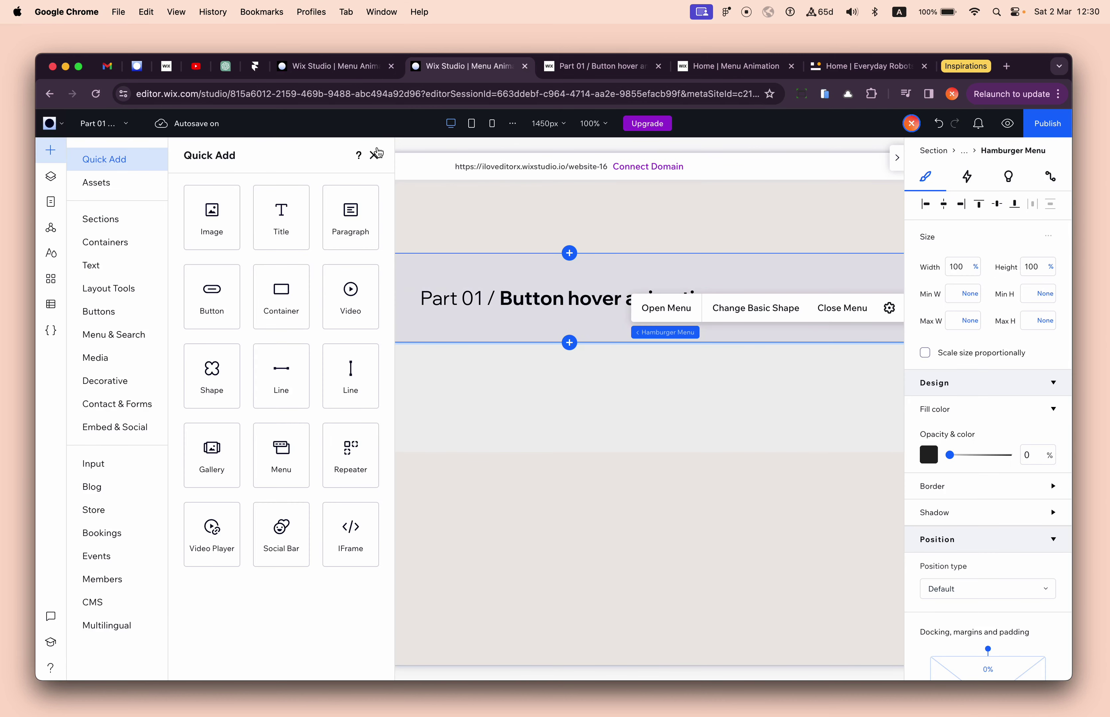
right_click(378, 359)
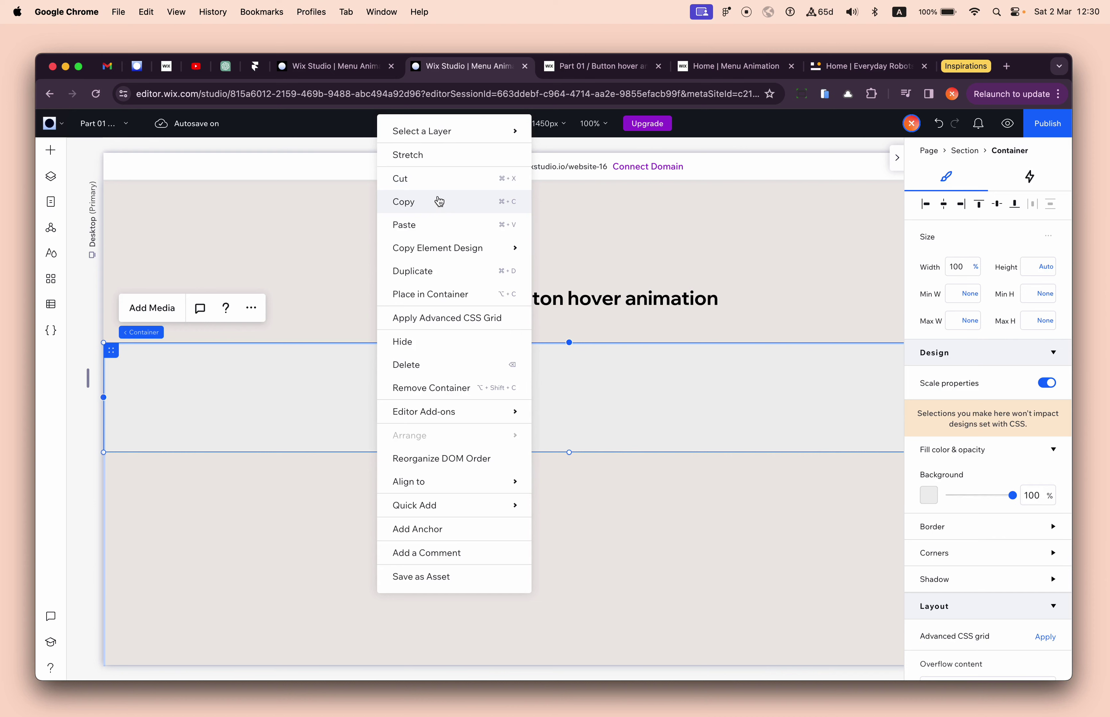
left_click(440, 225)
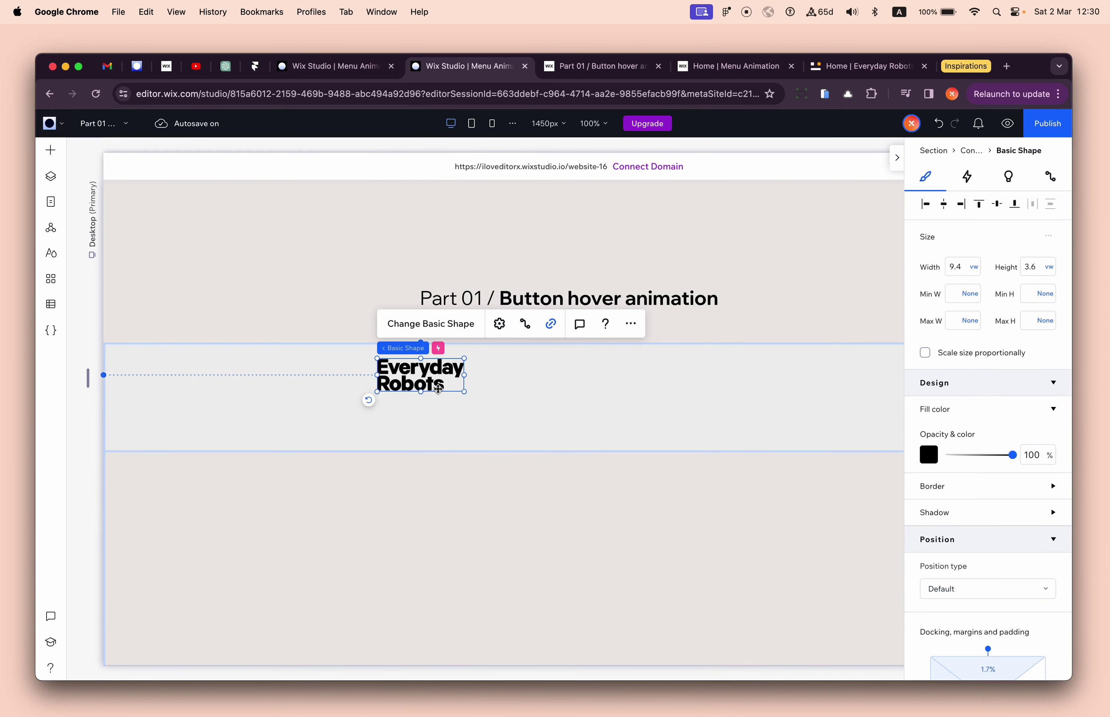
left_click(926, 211)
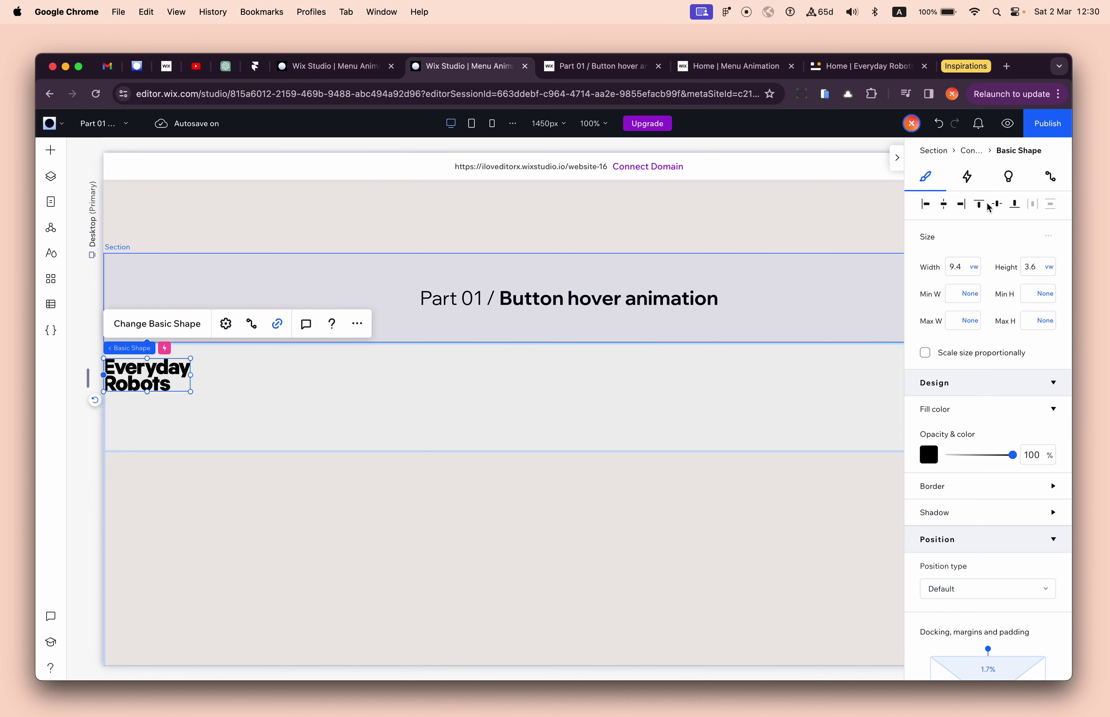
left_click(979, 206)
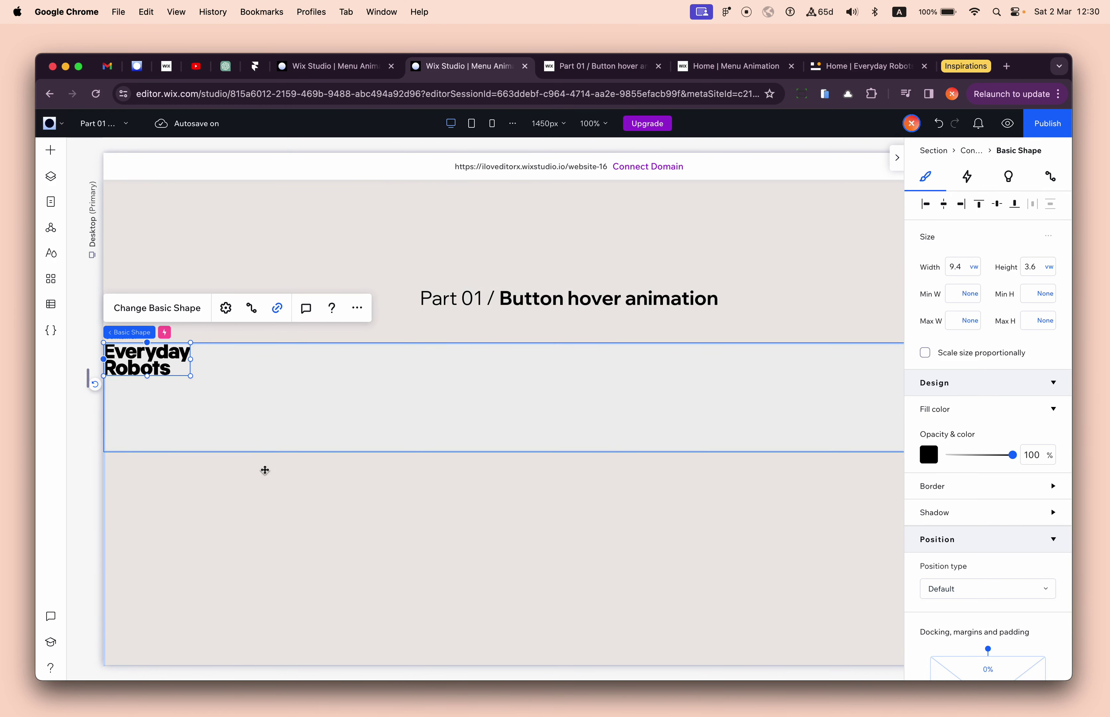
left_click(968, 267)
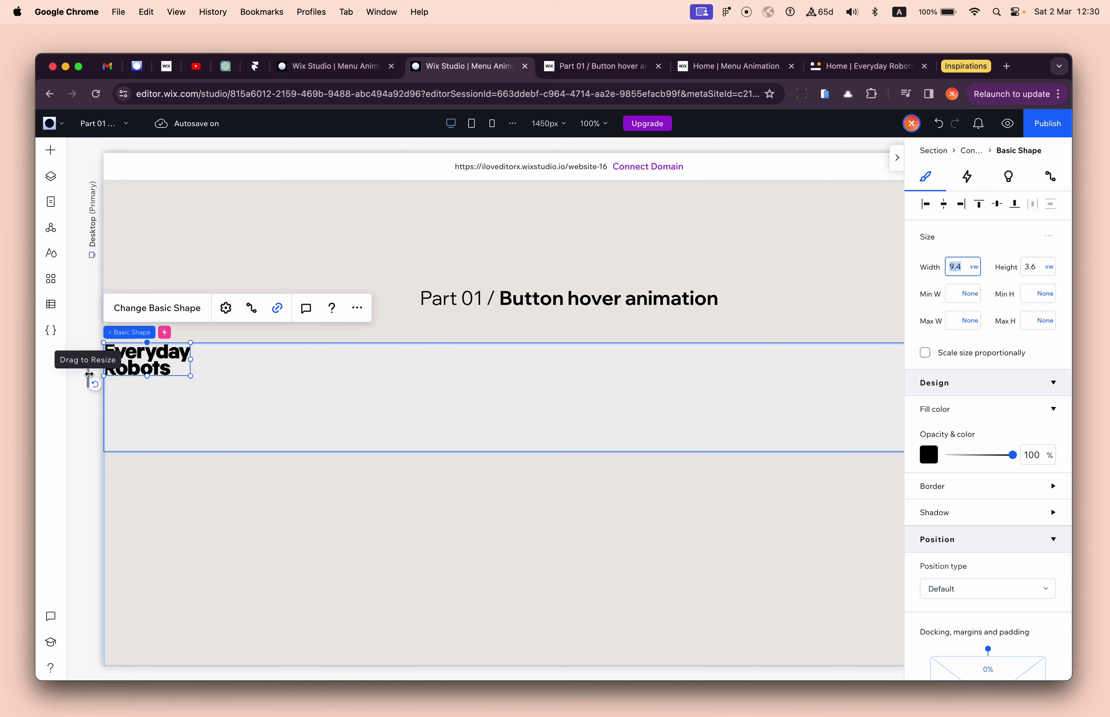
mouse_move(89, 373)
left_mouse_down()
mouse_move(243, 369)
mouse_move(99, 377)
mouse_move(234, 378)
mouse_move(53, 396)
mouse_move(89, 378)
left_mouse_up()
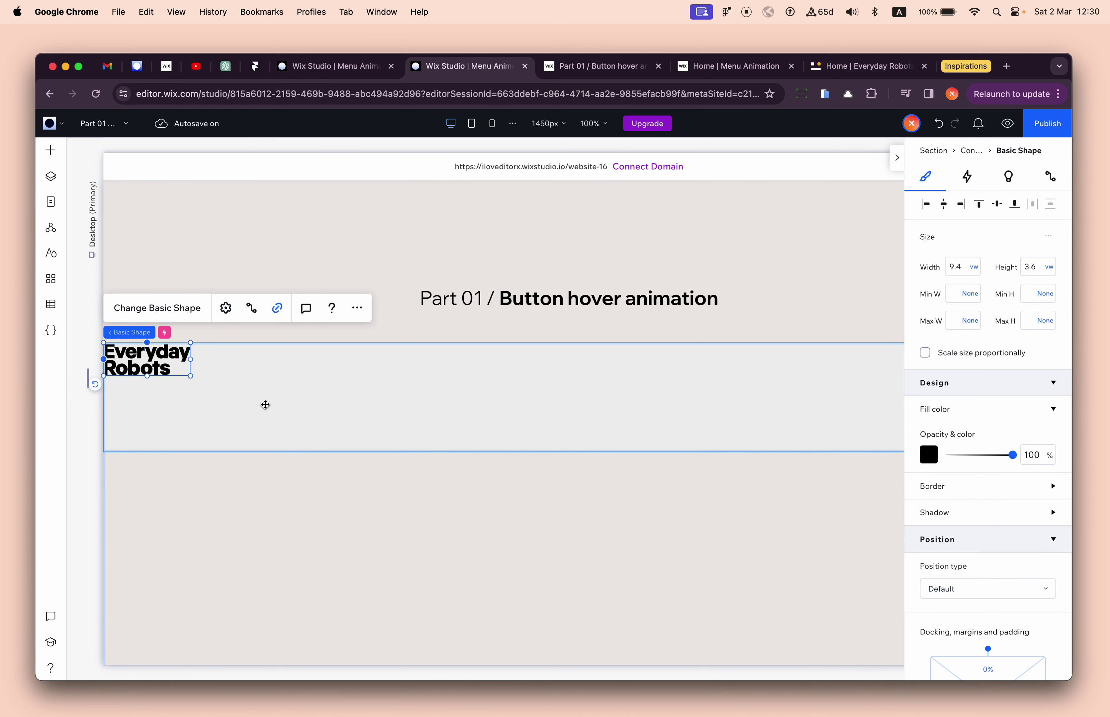
- Set the logo container's padding to 80px left, 56px top, 80px right and 0 bottom
left_click(336, 399)
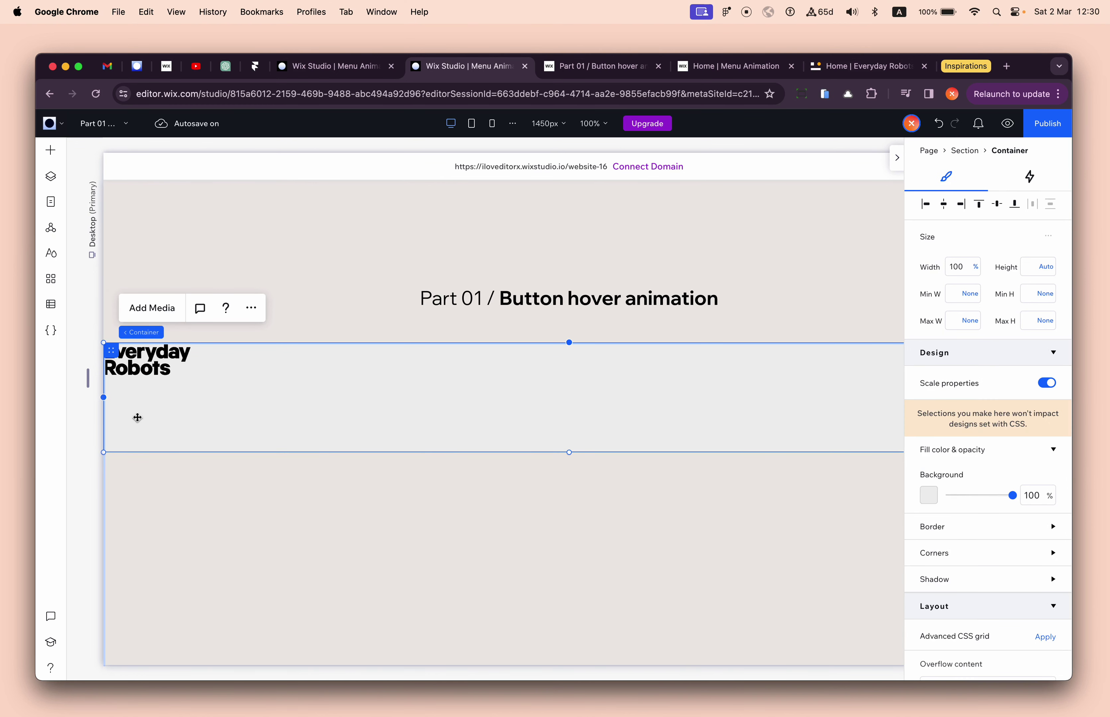
scroll(1026, 532, "down", 5)
scroll(755, 460, "right", 5)
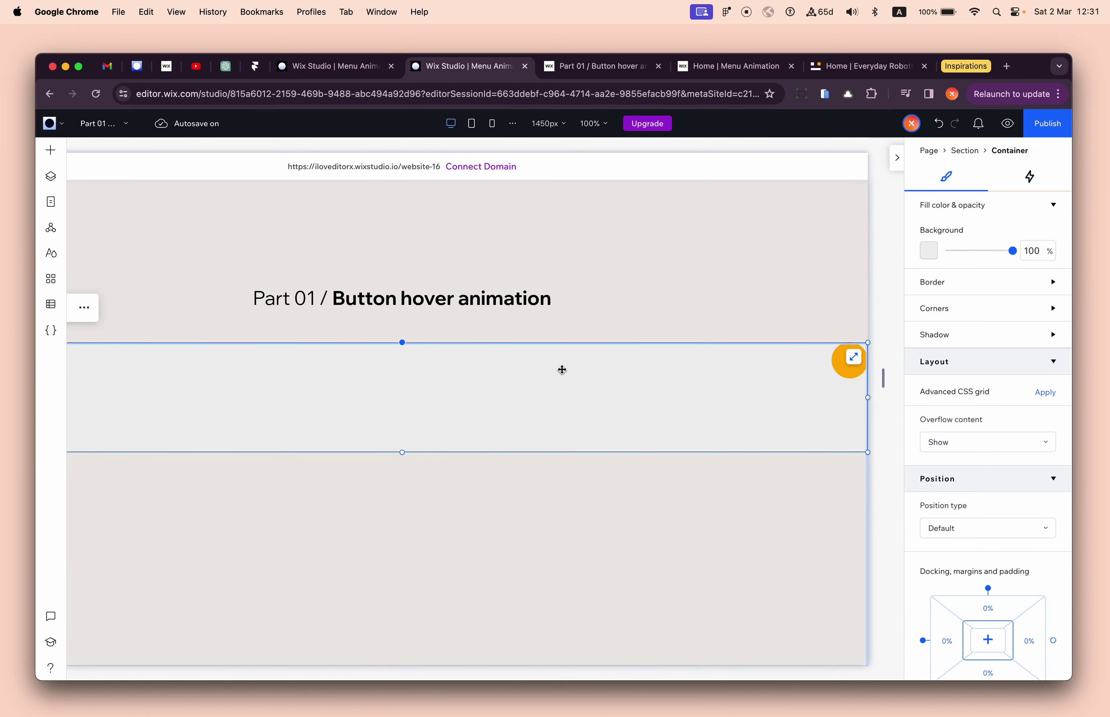
scroll(562, 371, "left", 5)
scroll(989, 536, "down", 2)
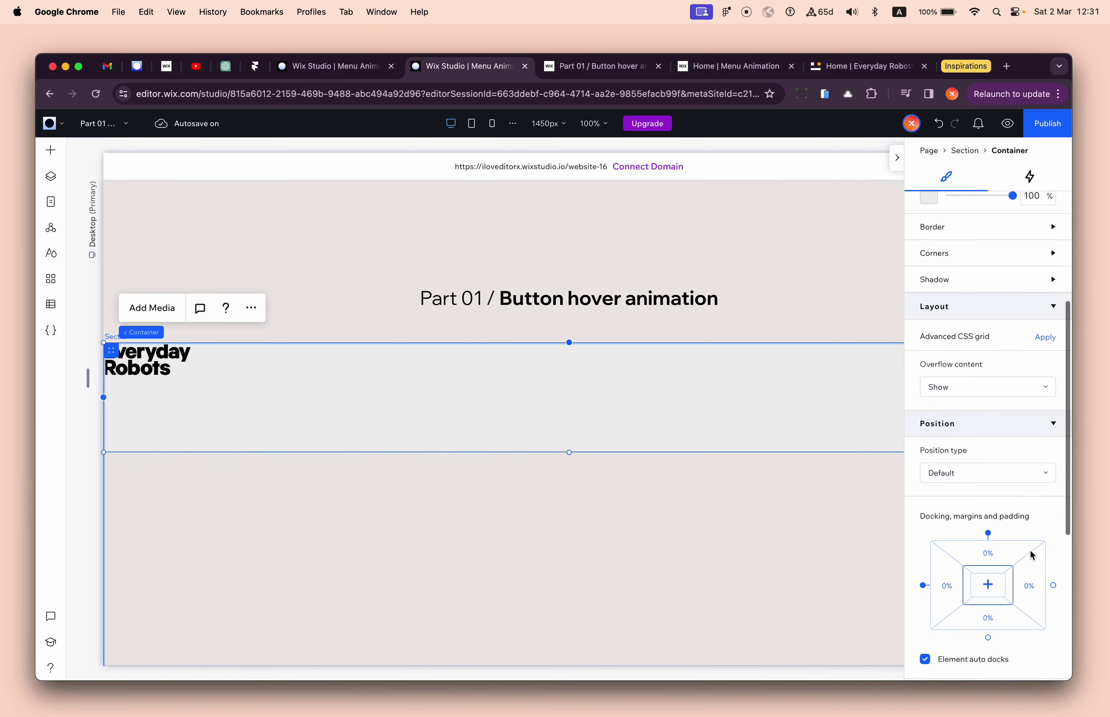
left_click(949, 591)
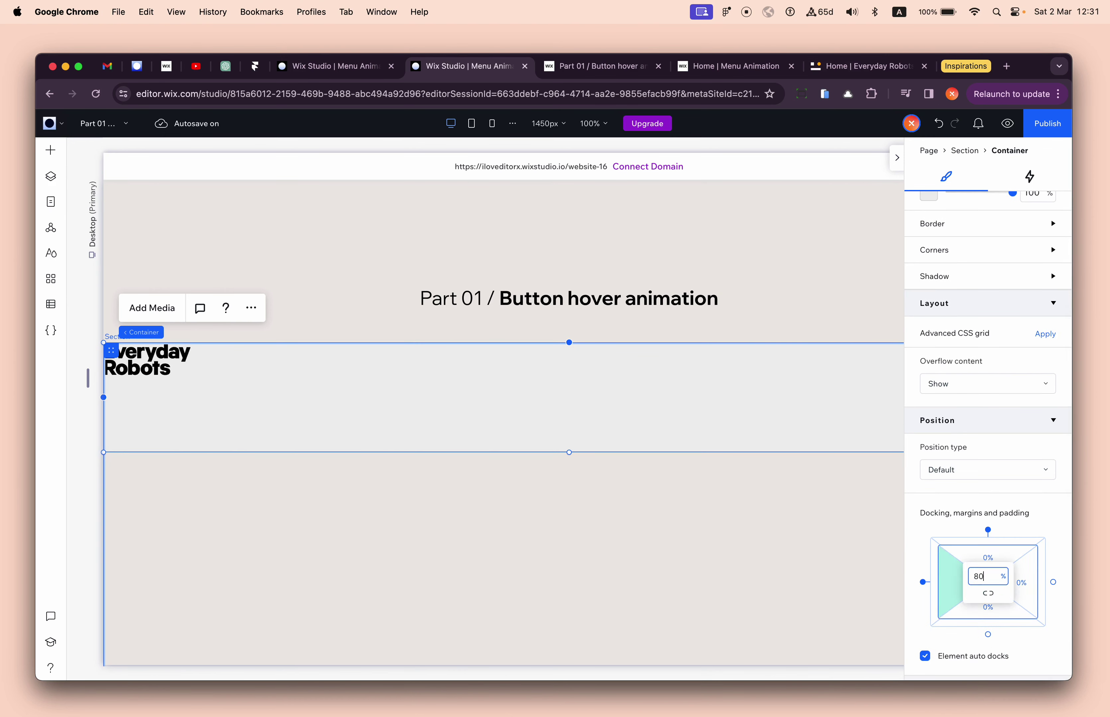
type("80px")
key("Tab")
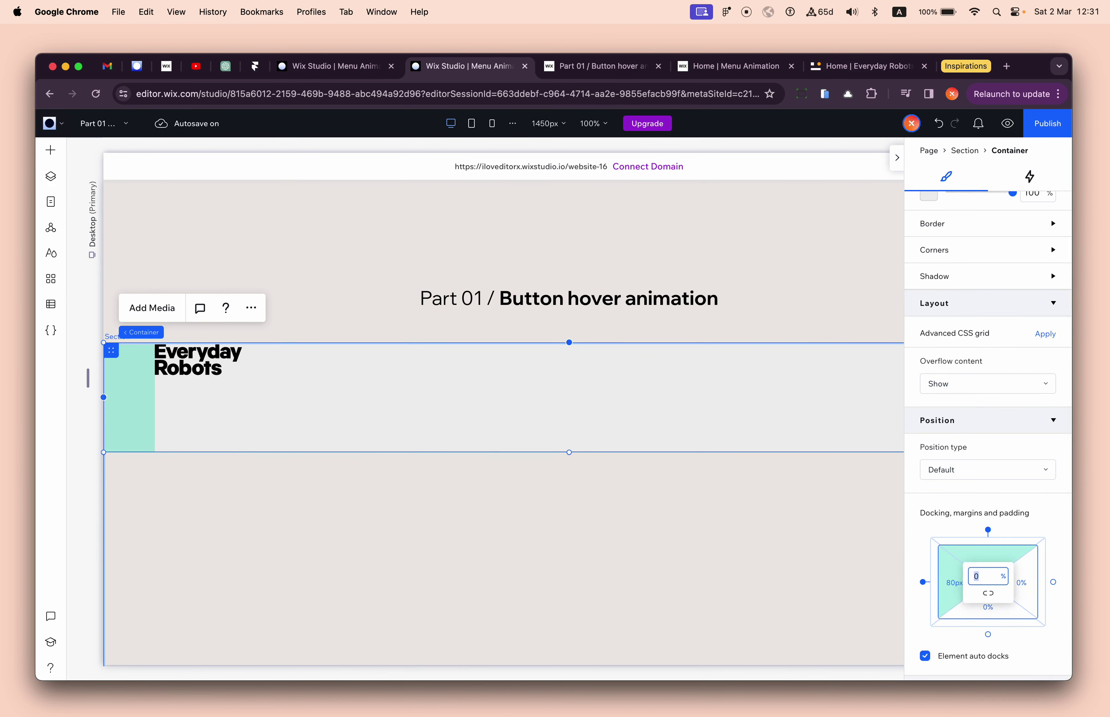
type("56px")
key("Tab")
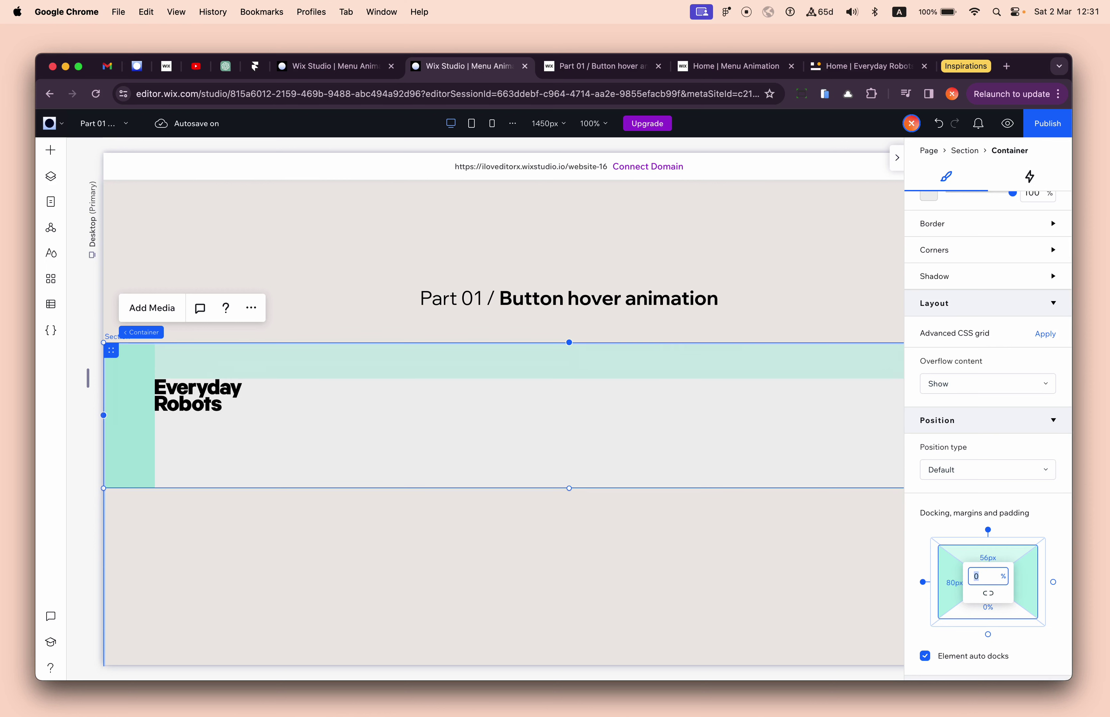
type("80px")
key("Tab")
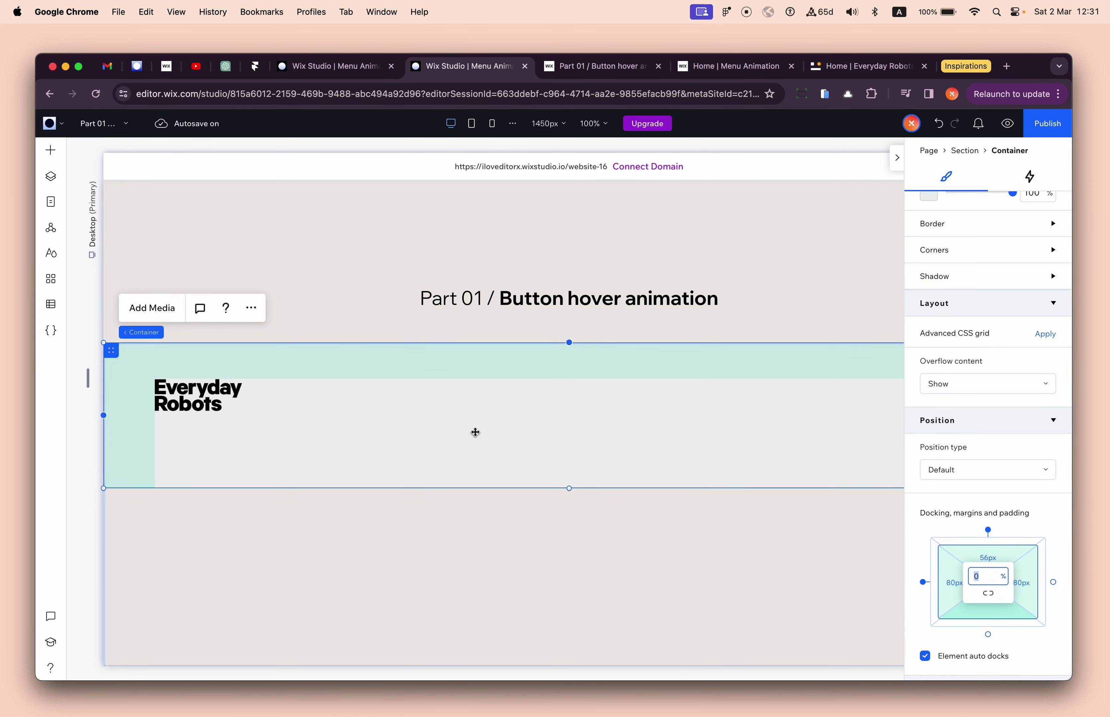
scroll(622, 364, "right", 5)
scroll(780, 369, "left", 3)
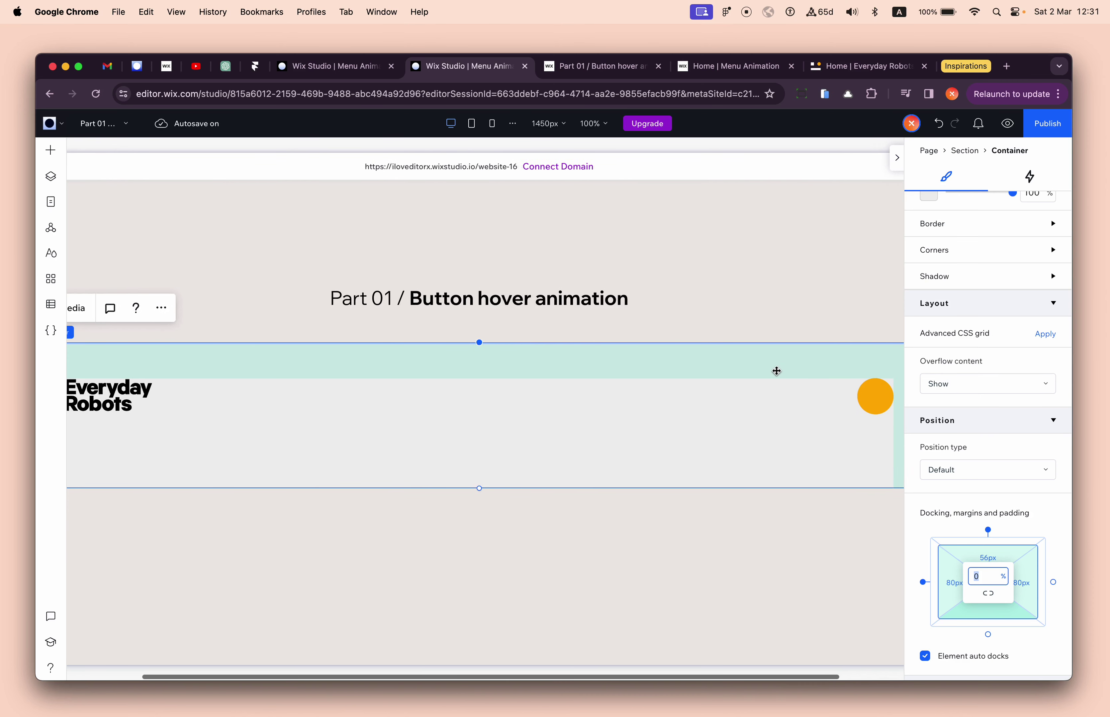
scroll(778, 370, "right", 3)
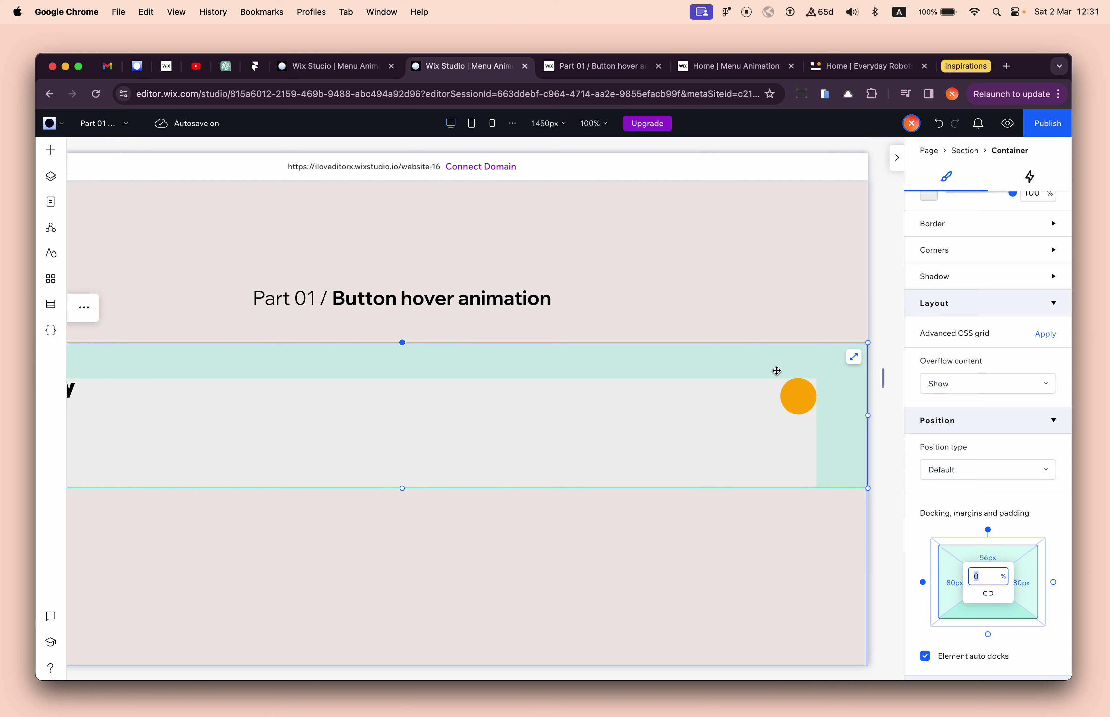
scroll(804, 397, "left", 3)
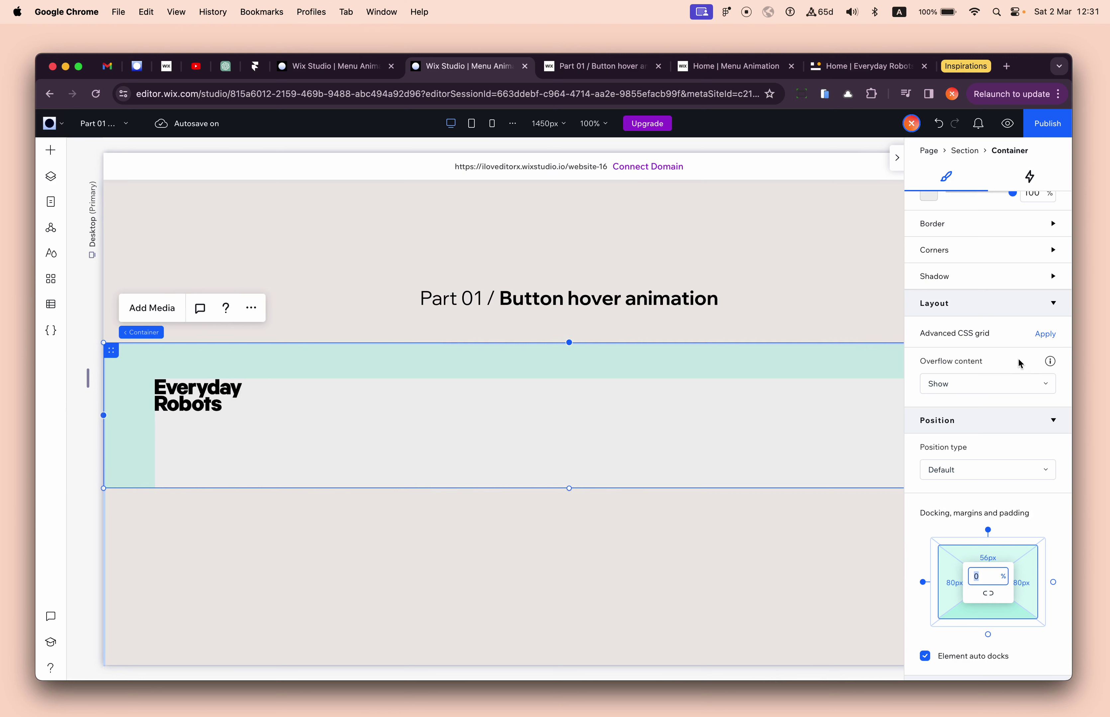
key("Return")
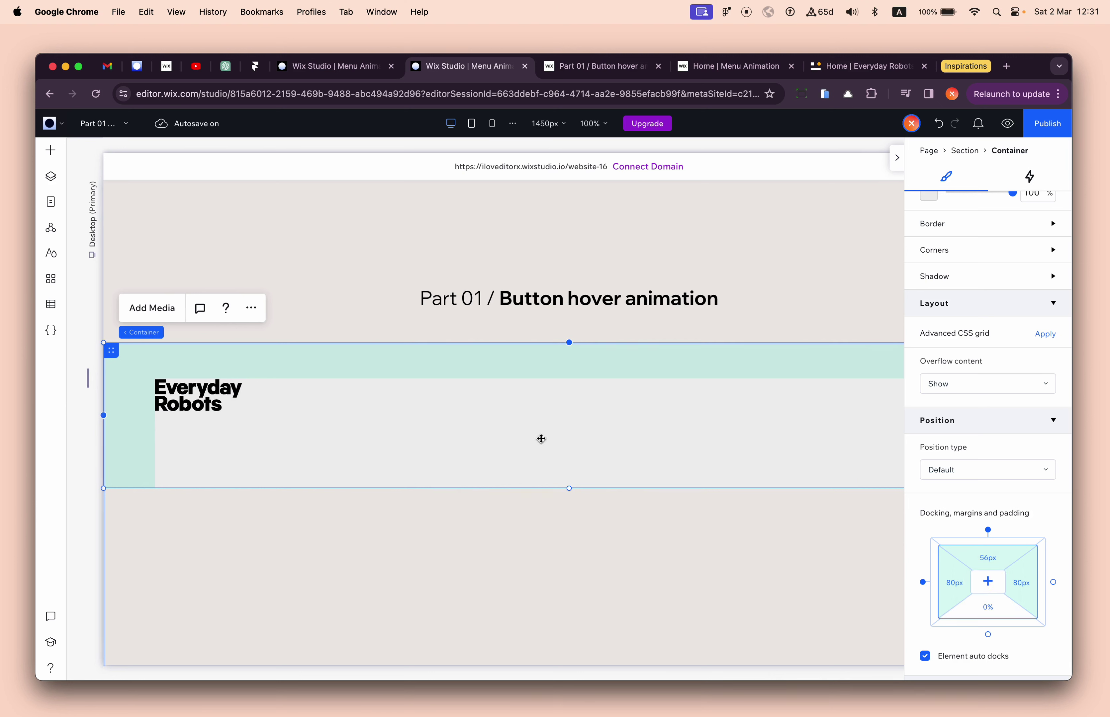
- Undo the container resize, then apply an advanced CSS grid with row 1 sized 1 fr
scroll(643, 436, "right", 3)
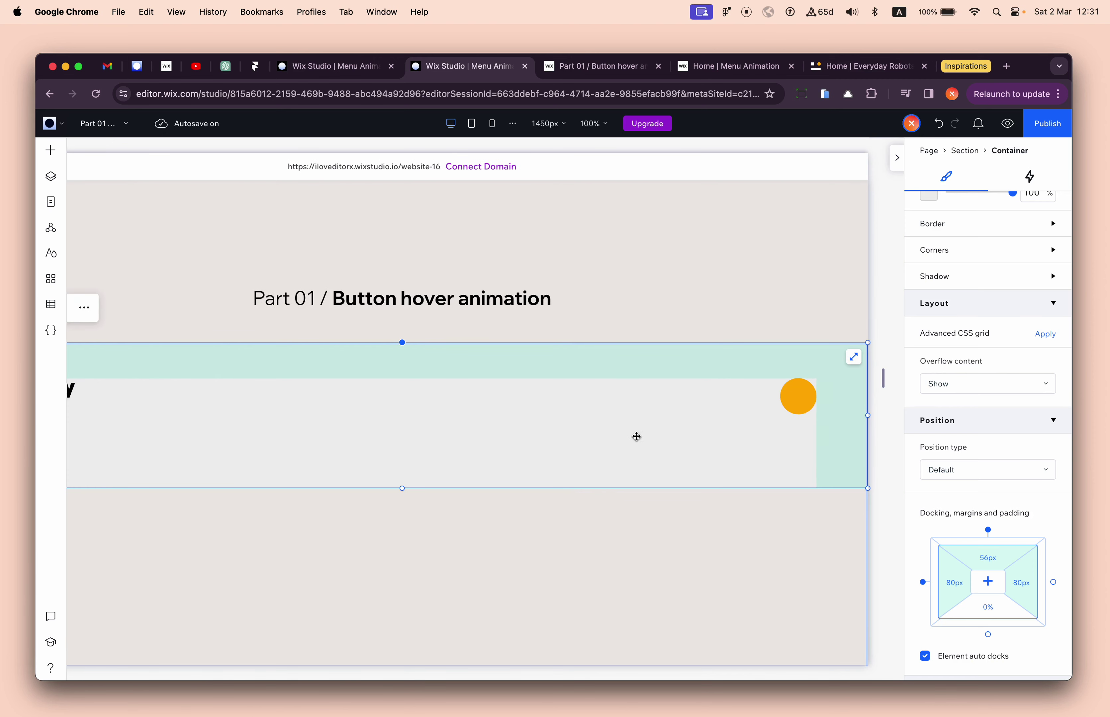
scroll(636, 437, "left", 2)
left_click_drag(501, 489, 500, 364)
key("super+z")
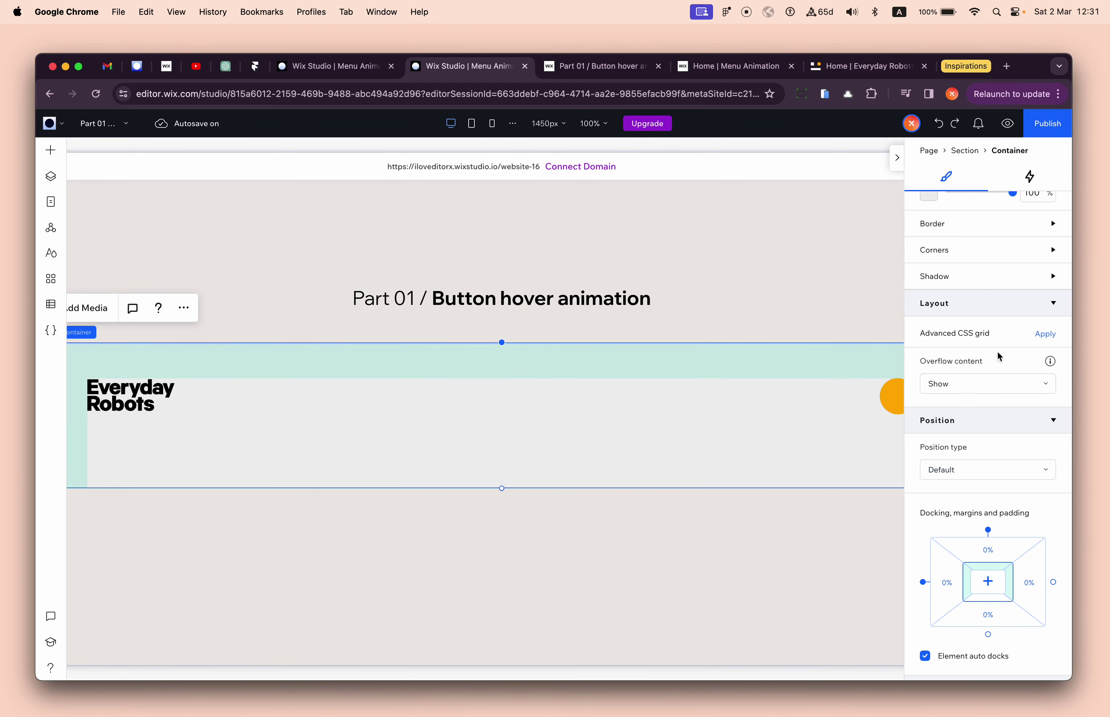
scroll(986, 340, "up", 6)
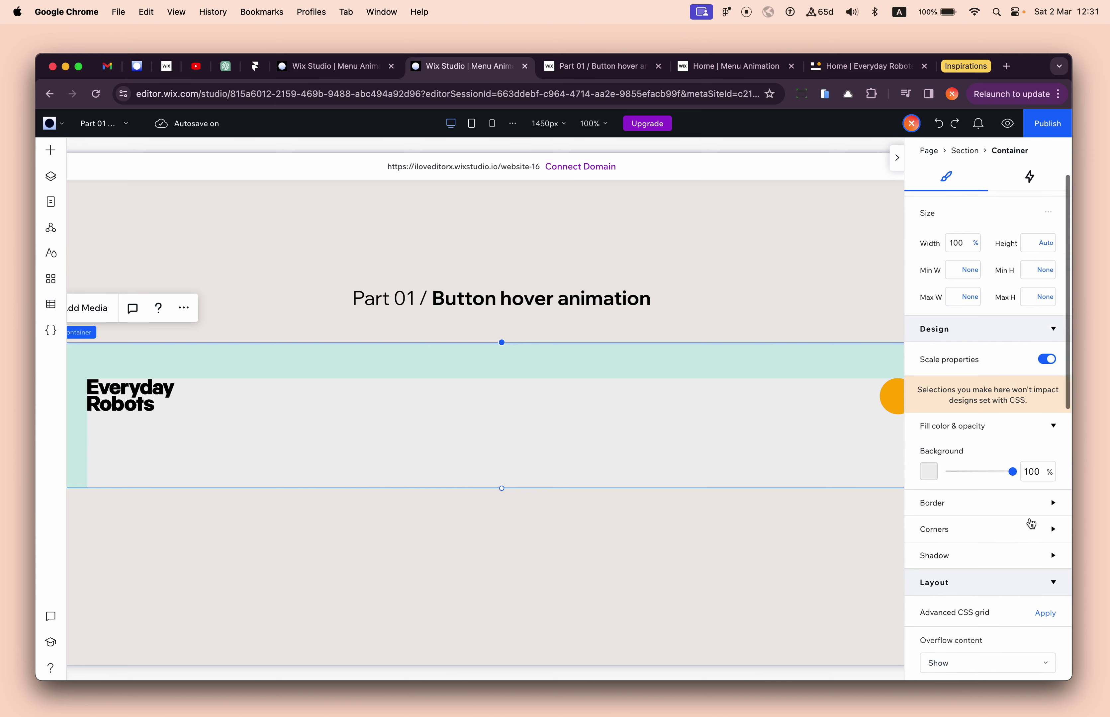
scroll(1027, 522, "down", 2)
left_click(1042, 510)
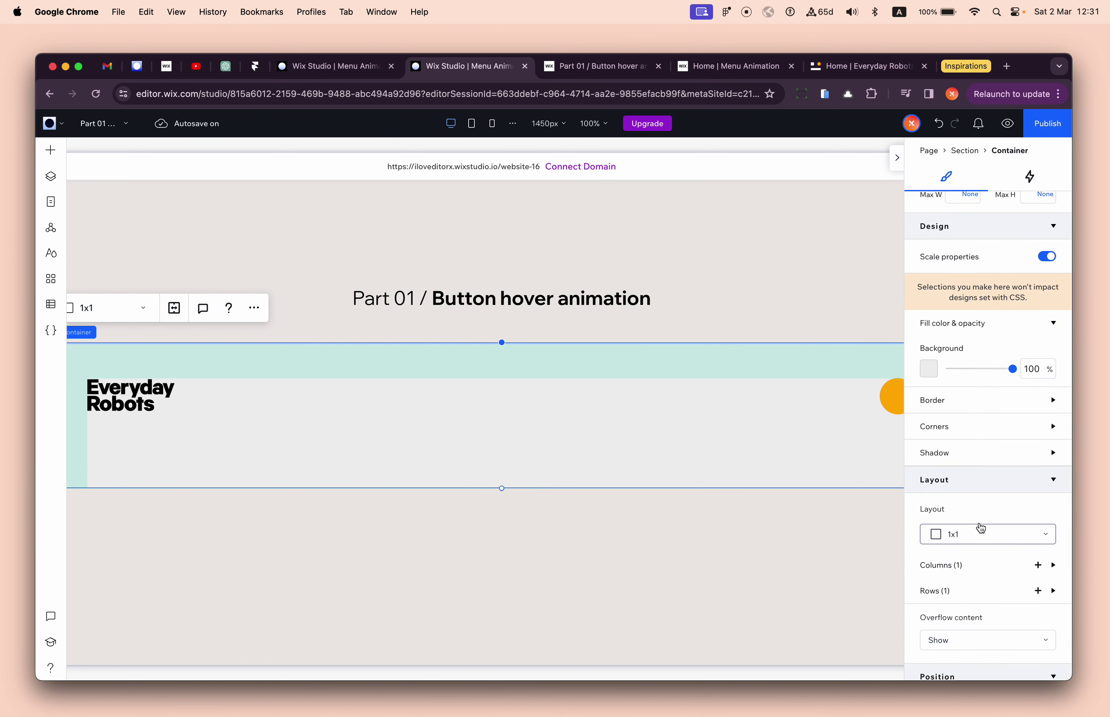
left_click(944, 591)
left_click(951, 625)
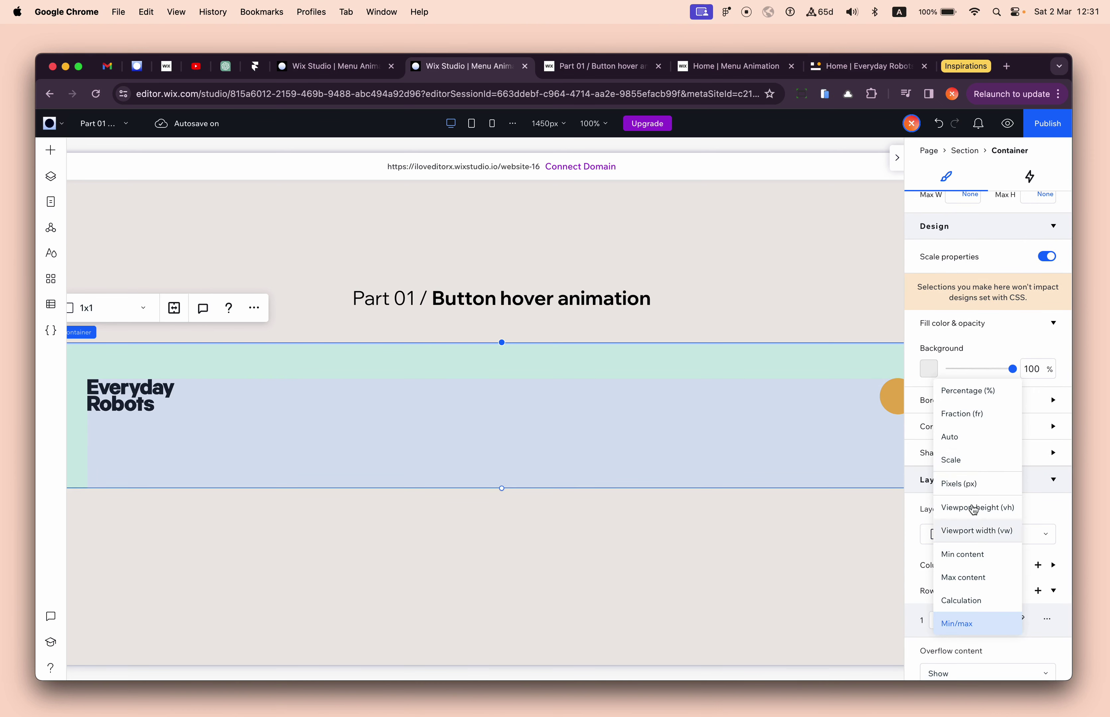
left_click(974, 422)
scroll(712, 475, "left", 3)
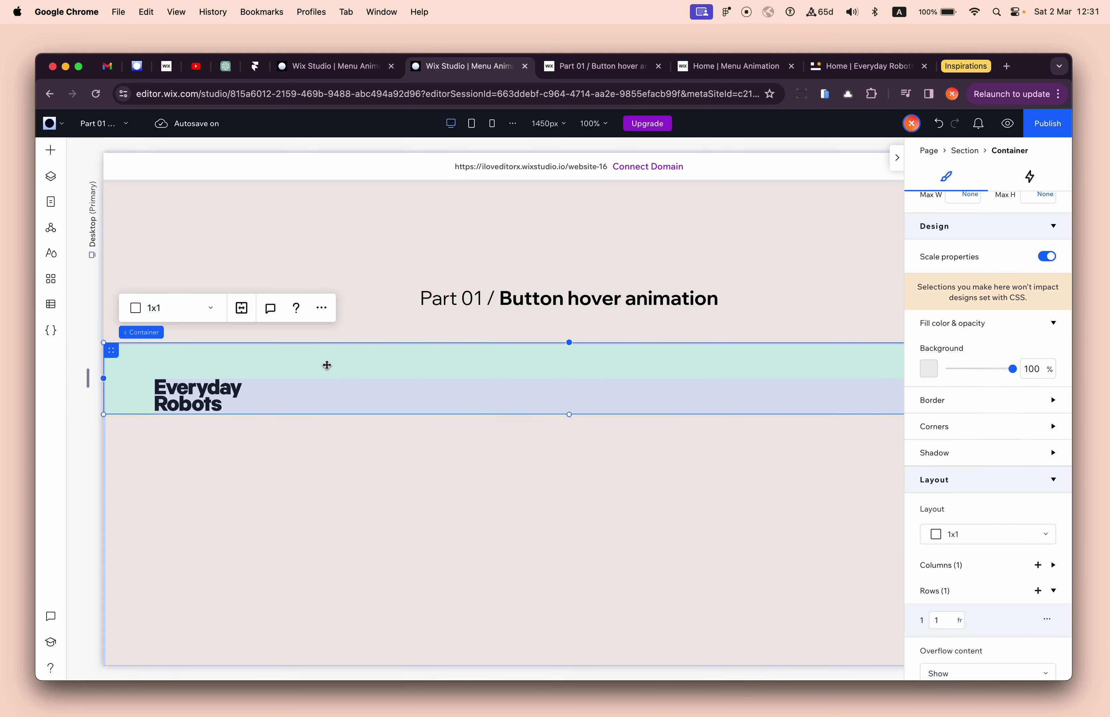
- Drag the logo container into the header and align it to the top and left
left_click_drag(113, 351, 149, 198)
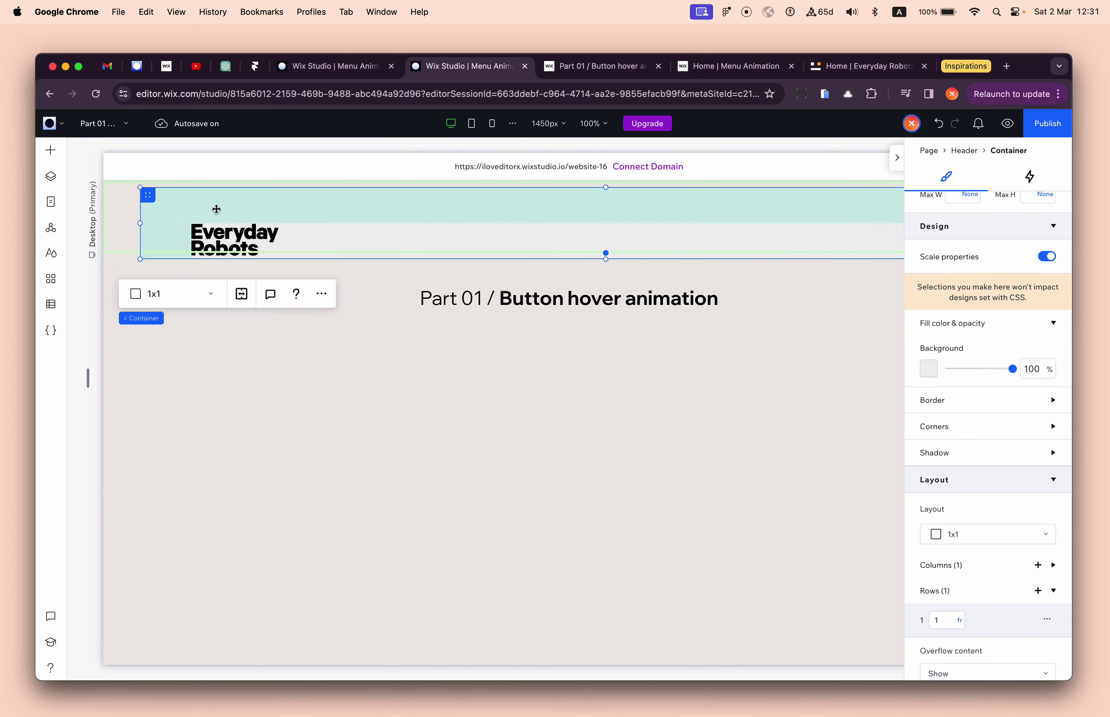
scroll(930, 212, "up", 3)
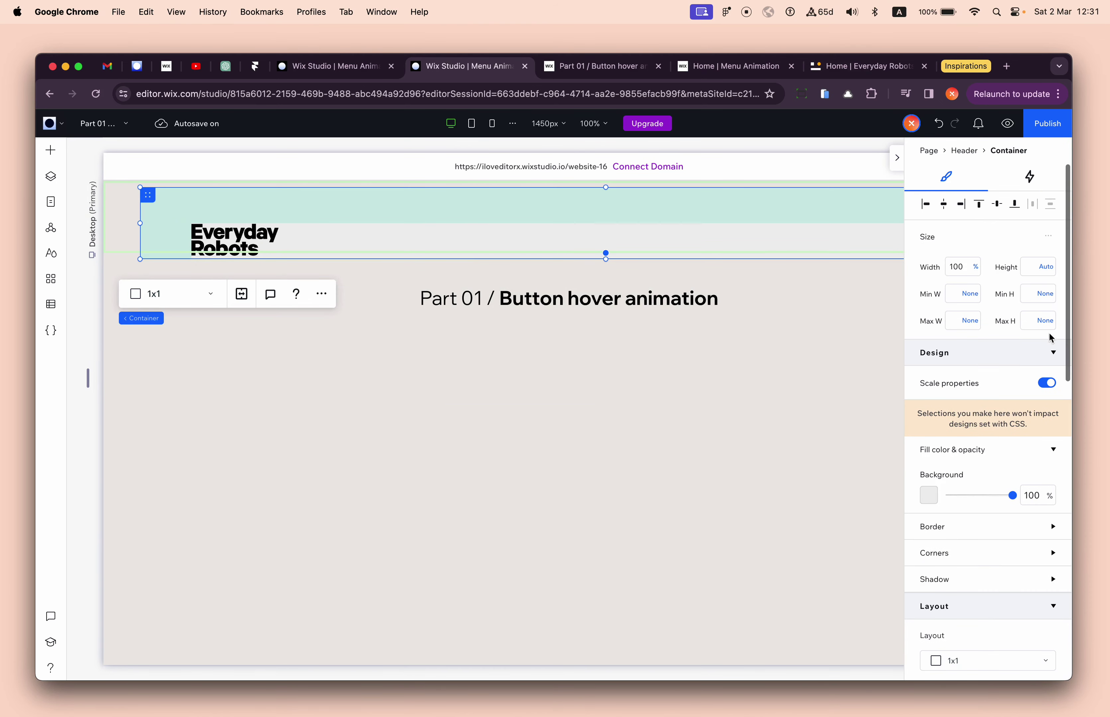
left_click(980, 204)
left_click(925, 204)
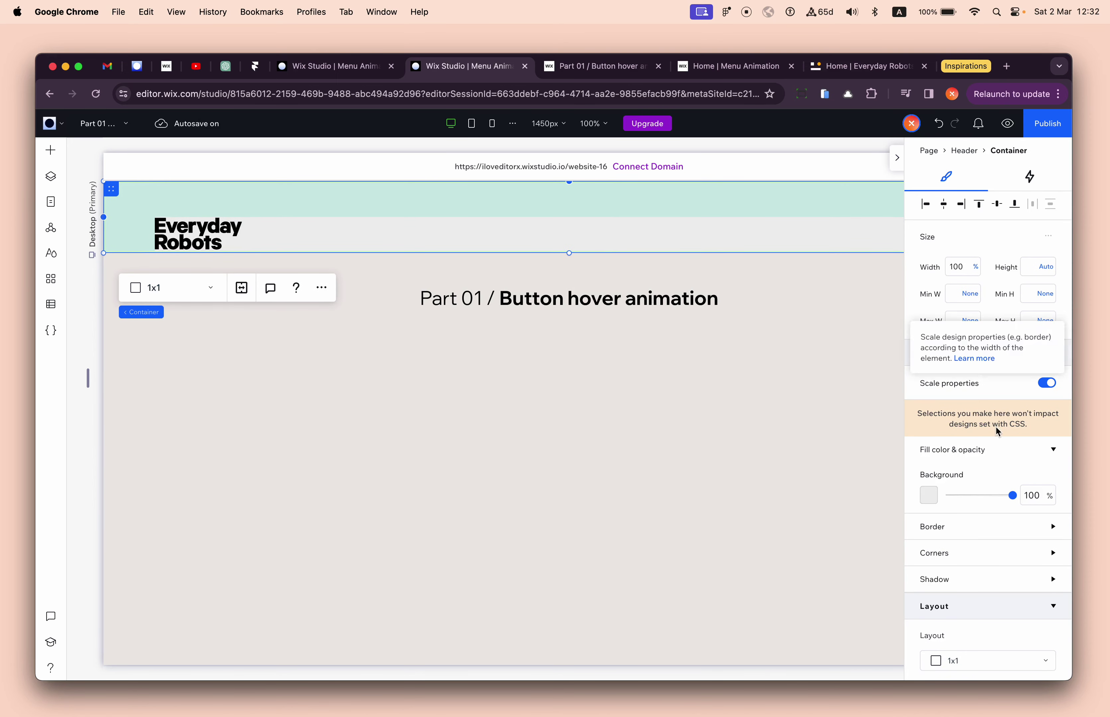
- Set the logo container's background opacity to 0%
left_click(1037, 504)
type("0")
scroll(653, 453, "right", 5)
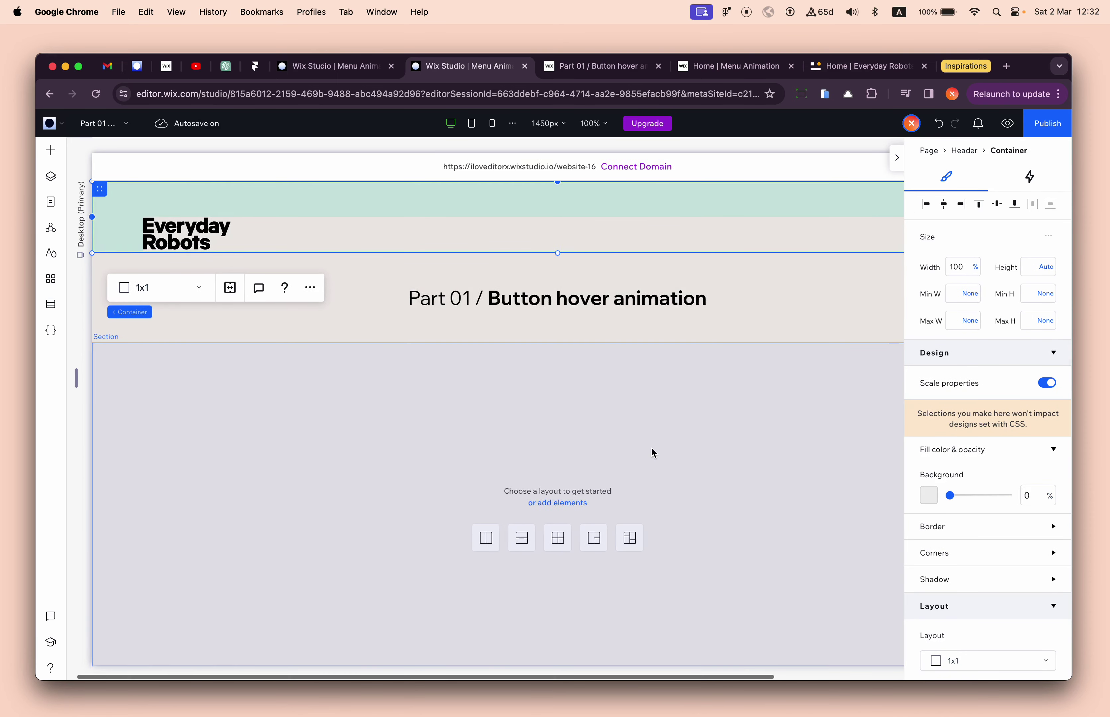
left_click(653, 453)
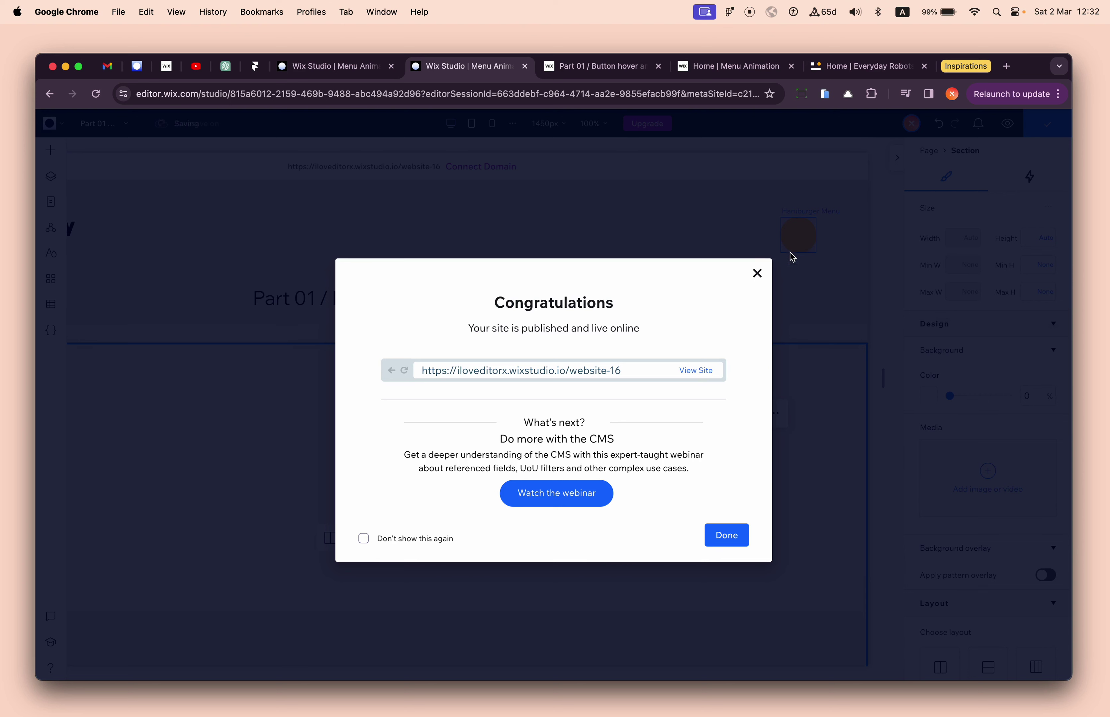
- Dismiss the Congratulations dialog and reload the live Part 01 page to show the Everyday Robots logo and orange circle
left_click(601, 66)
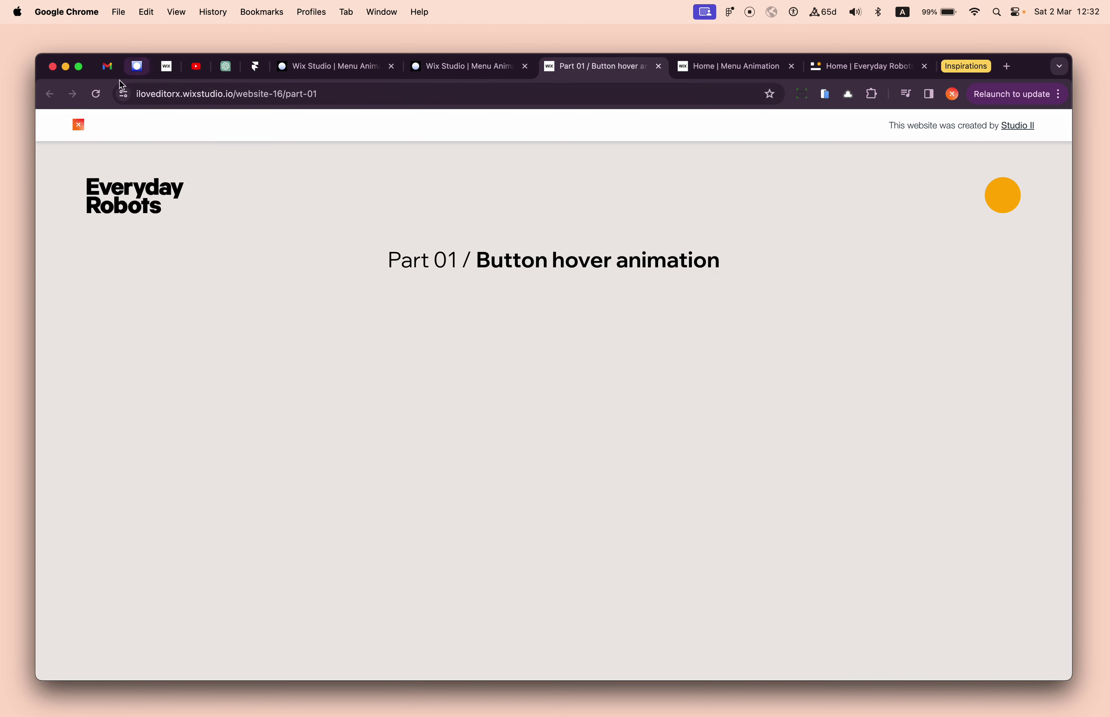
left_click(96, 94)
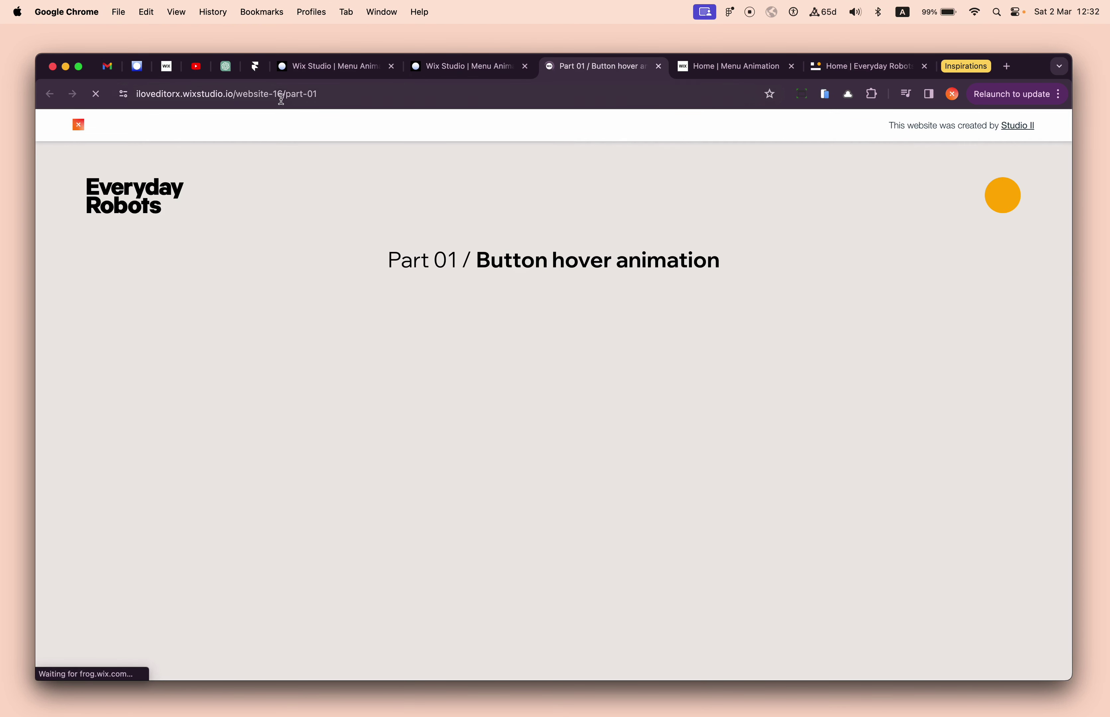
left_click_drag(280, 93, 366, 94)
left_click(491, 74)
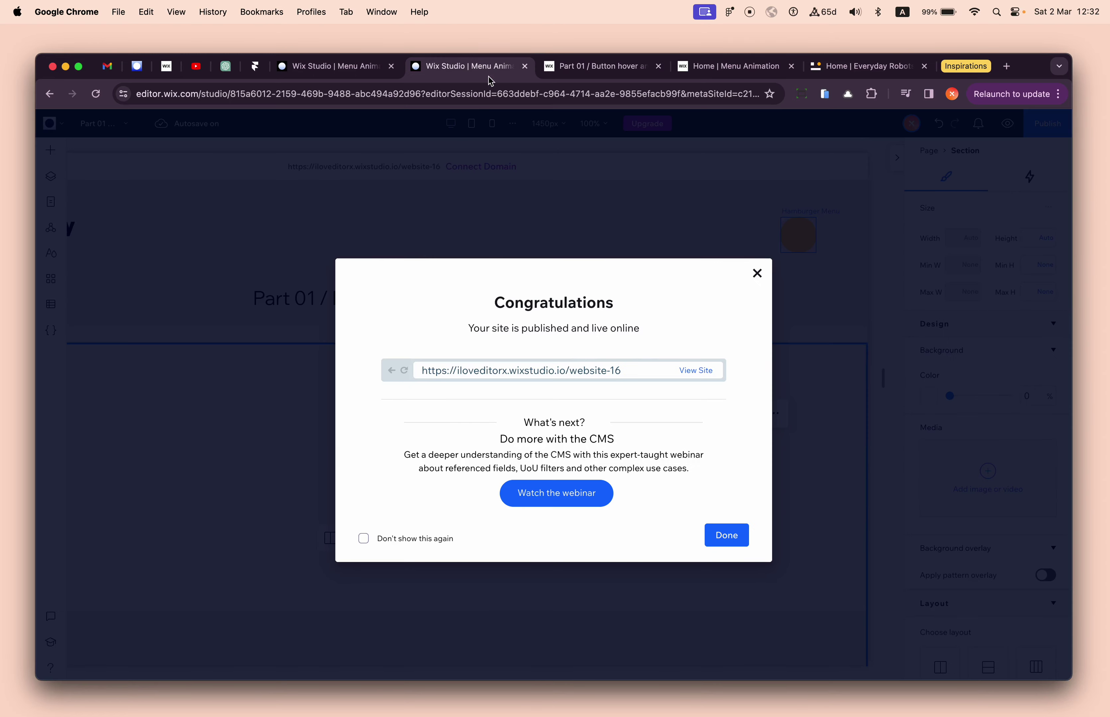
left_click(397, 211)
key("ctrl+Tab")
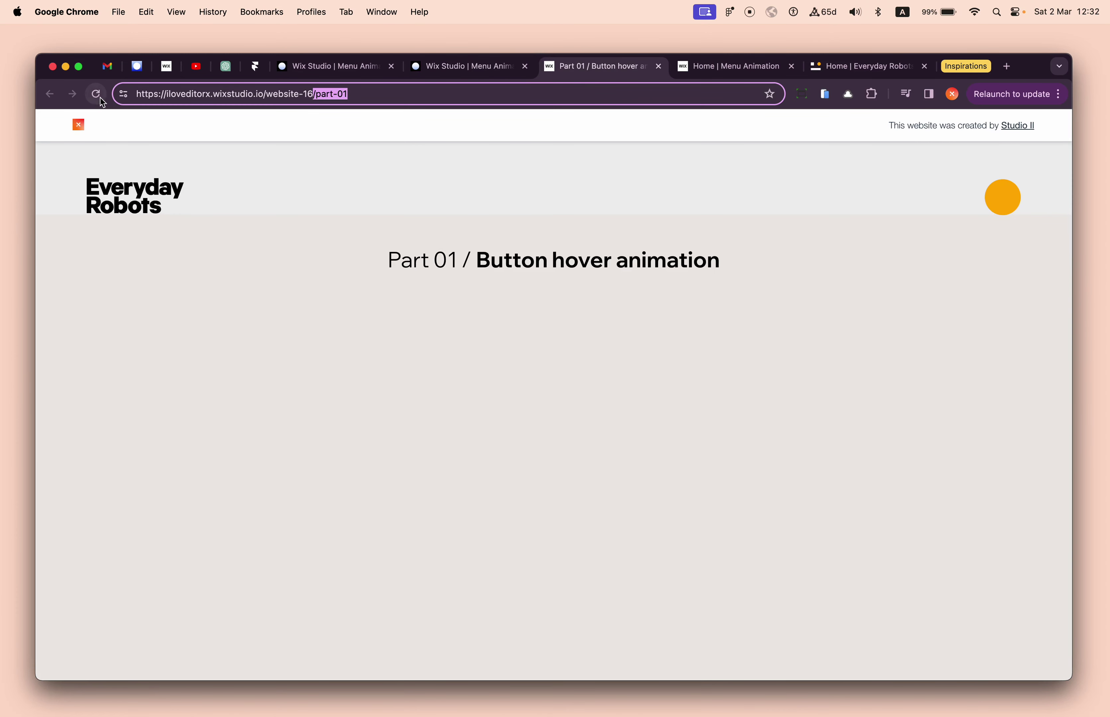
left_click(98, 95)
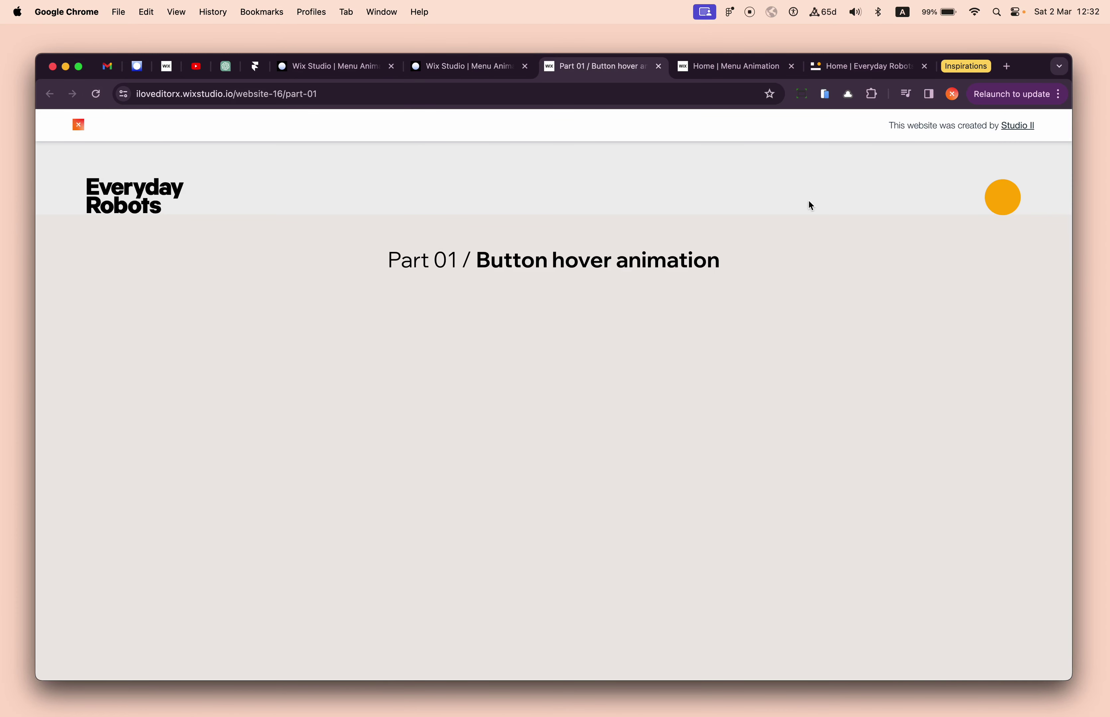
- Select the whole header in the editor and republish the site, dismissing the confirmation
left_click(501, 77)
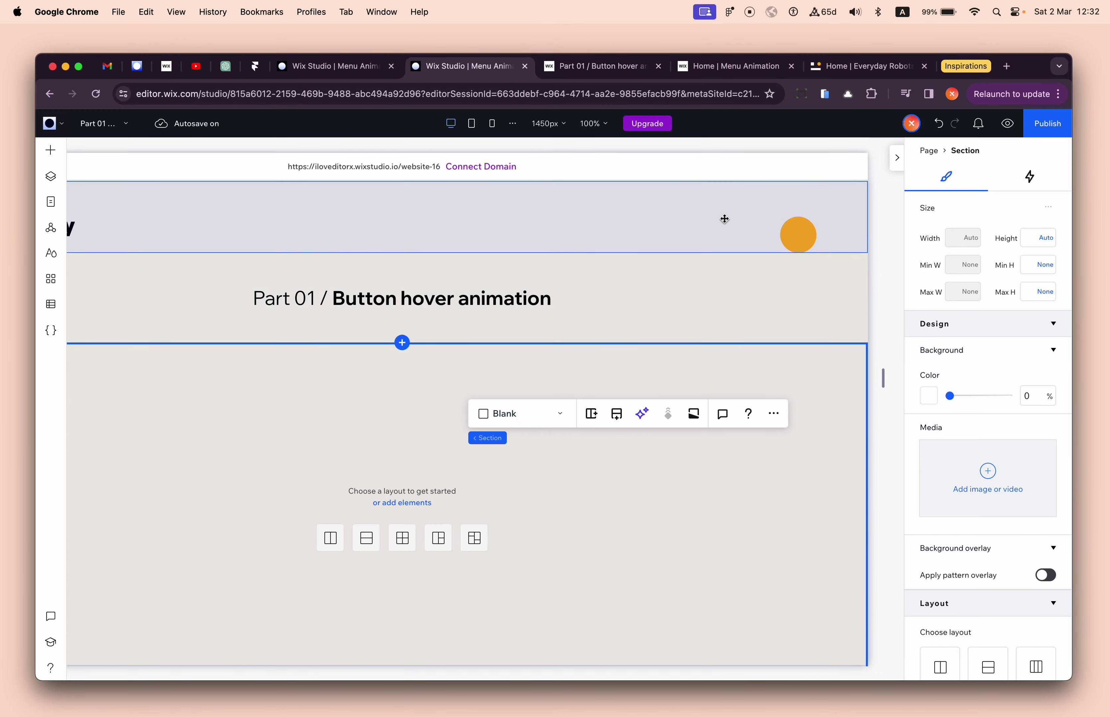
left_click(724, 218)
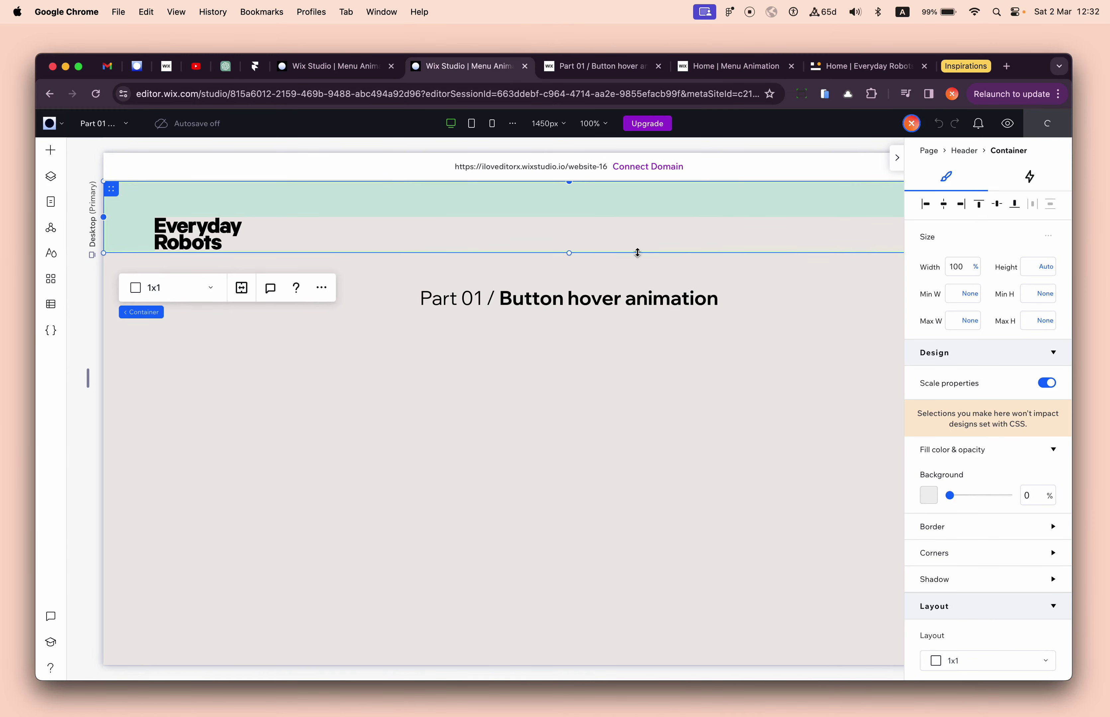
left_click(142, 315)
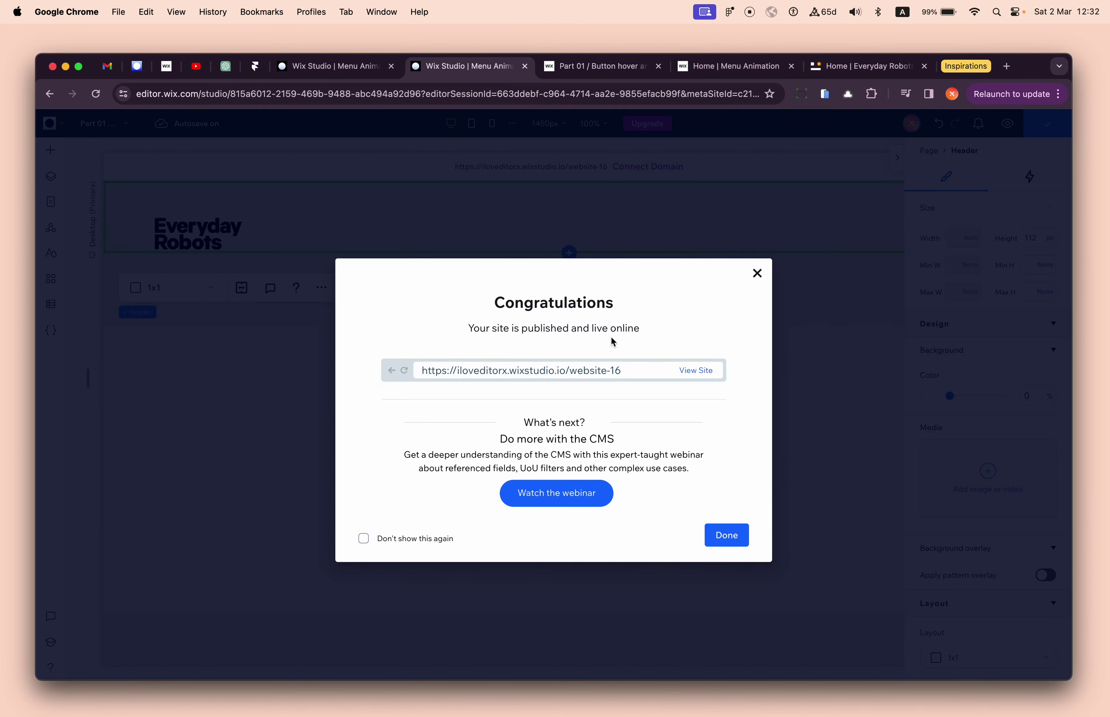
left_click(791, 349)
- Reload the live Part 01 page twice to confirm the header has no lighter band
left_click(594, 66)
left_click(595, 92)
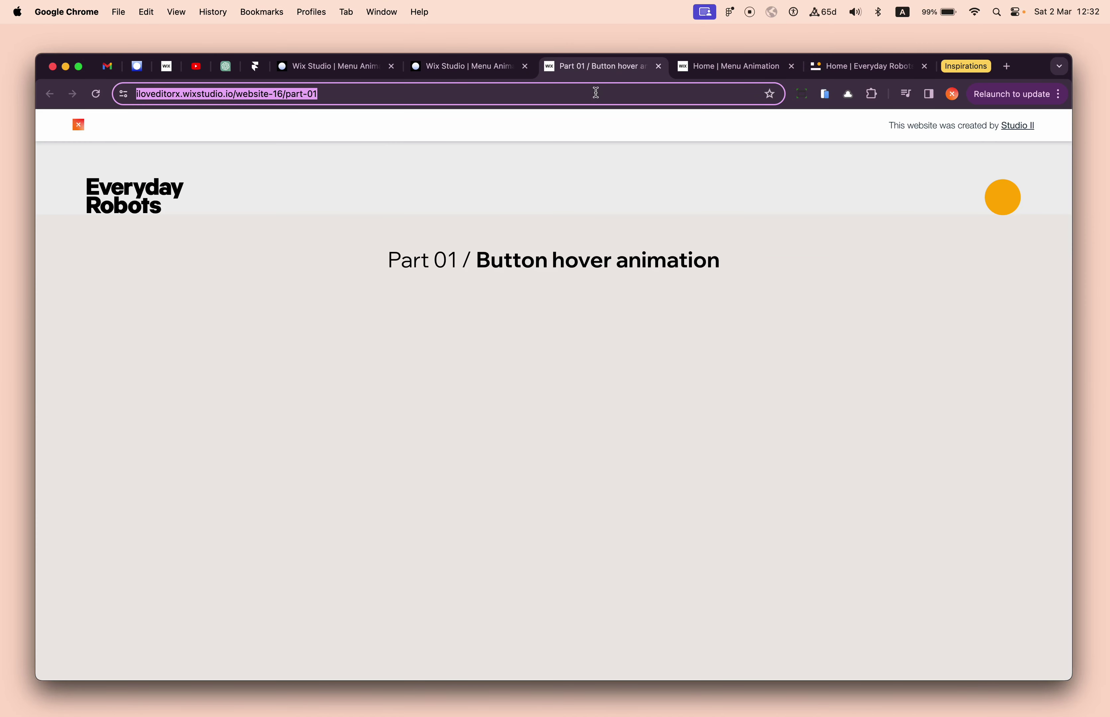
key("Return")
left_click(595, 93)
key("Return")
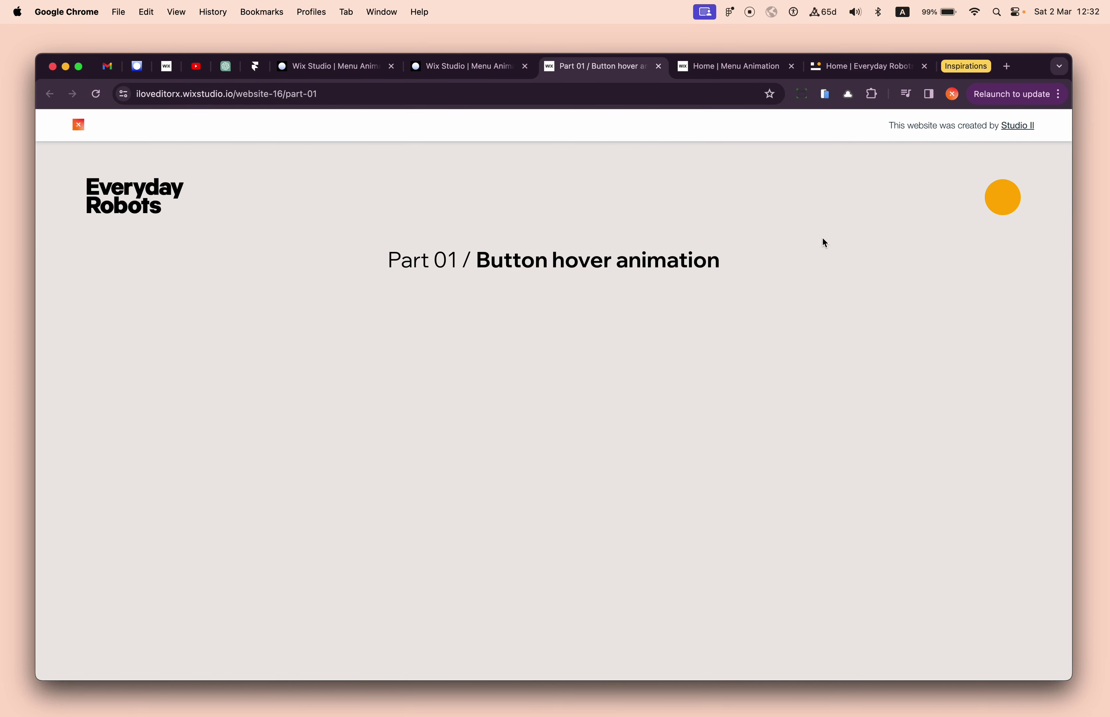
- Open and close the menu panel three times with the live page's orange circle button
left_click(1001, 196)
left_click(1007, 198)
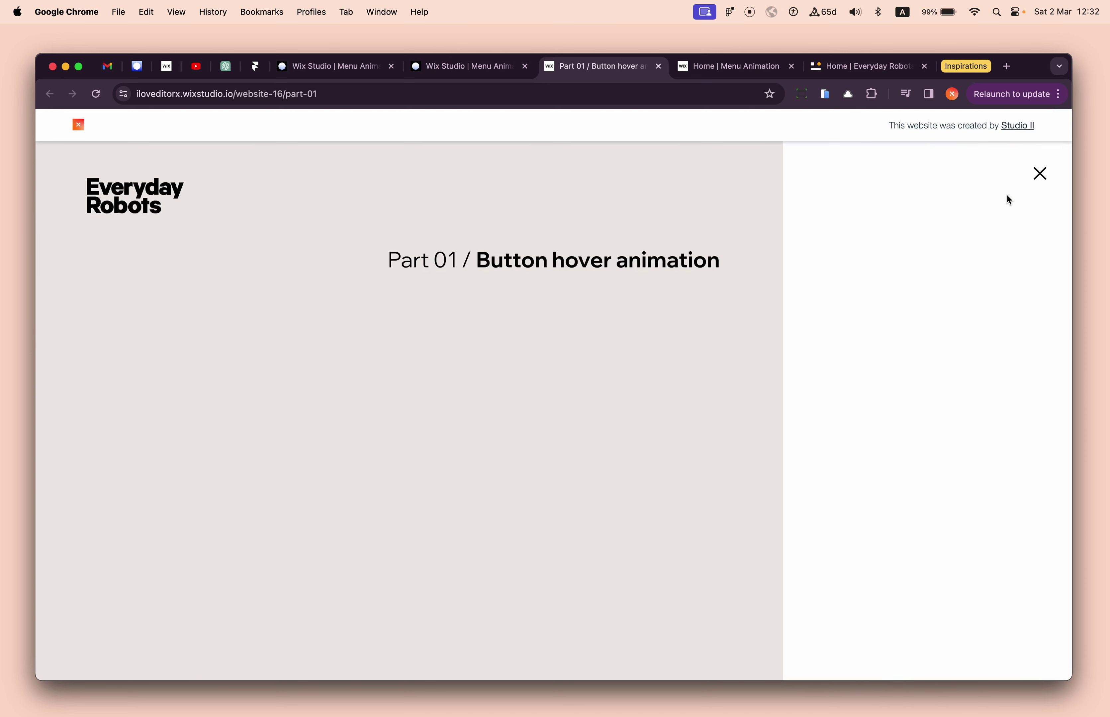
left_click(671, 208)
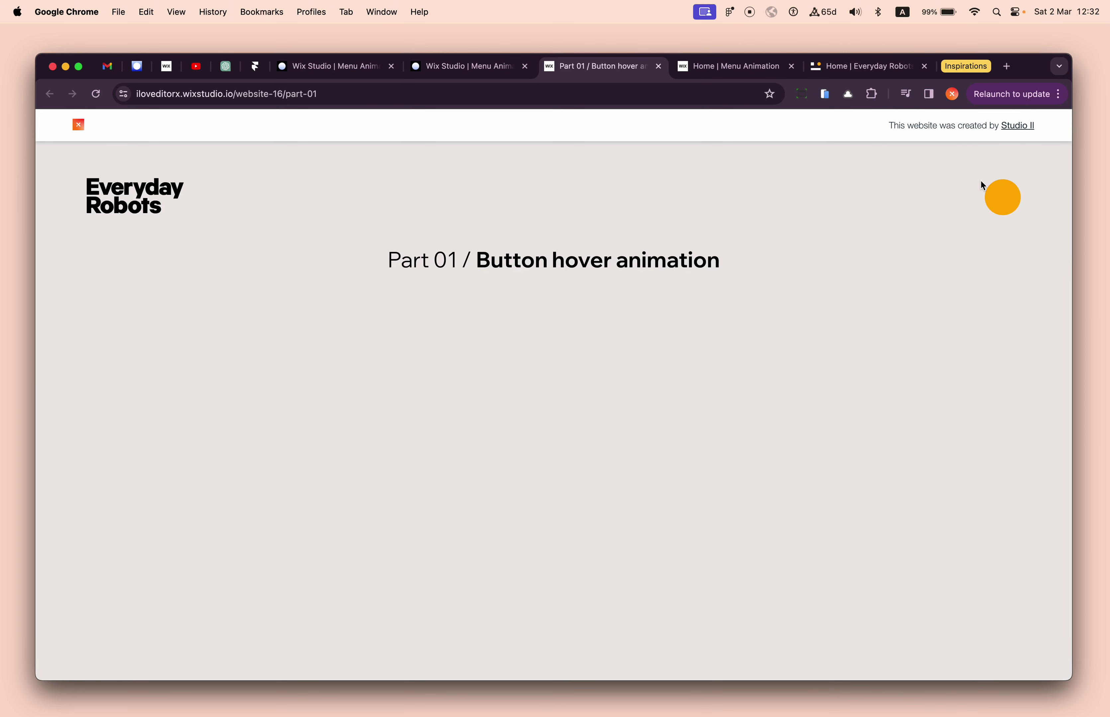
left_click(995, 193)
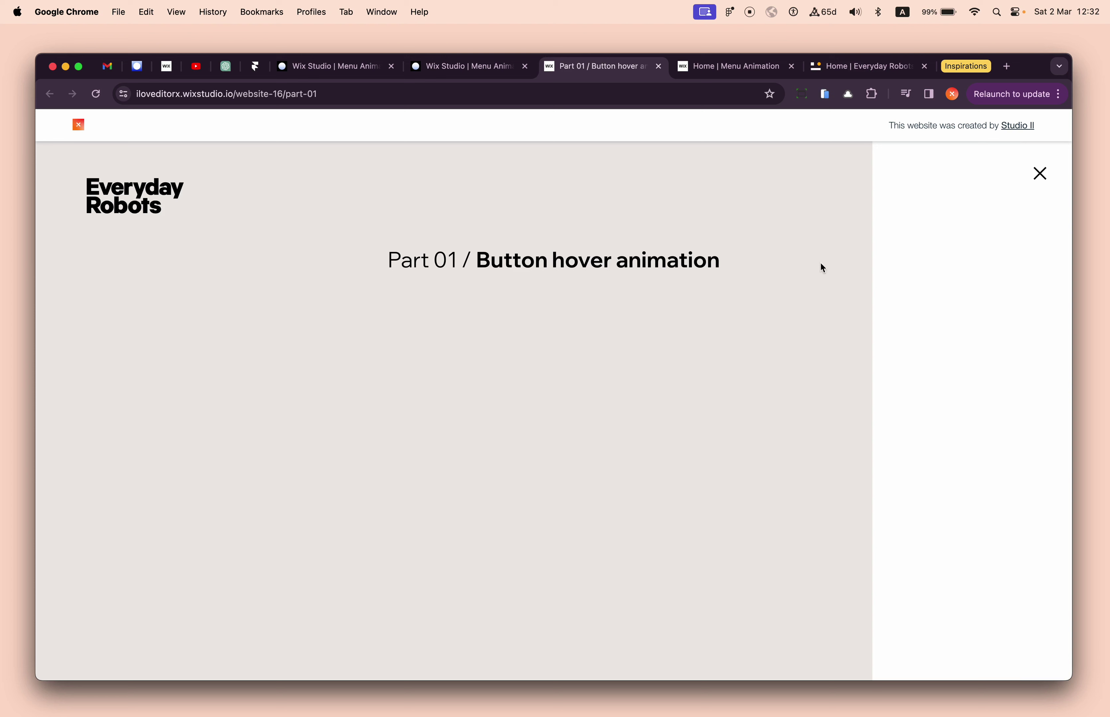
left_click(1040, 175)
left_click(992, 204)
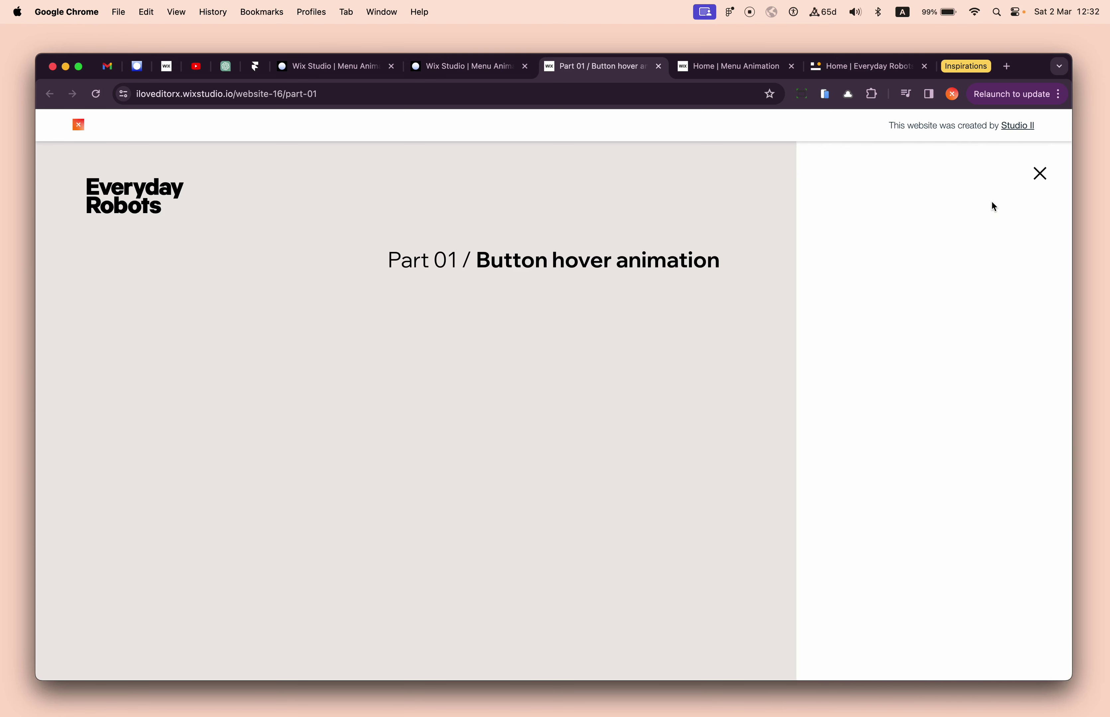
left_click(707, 191)
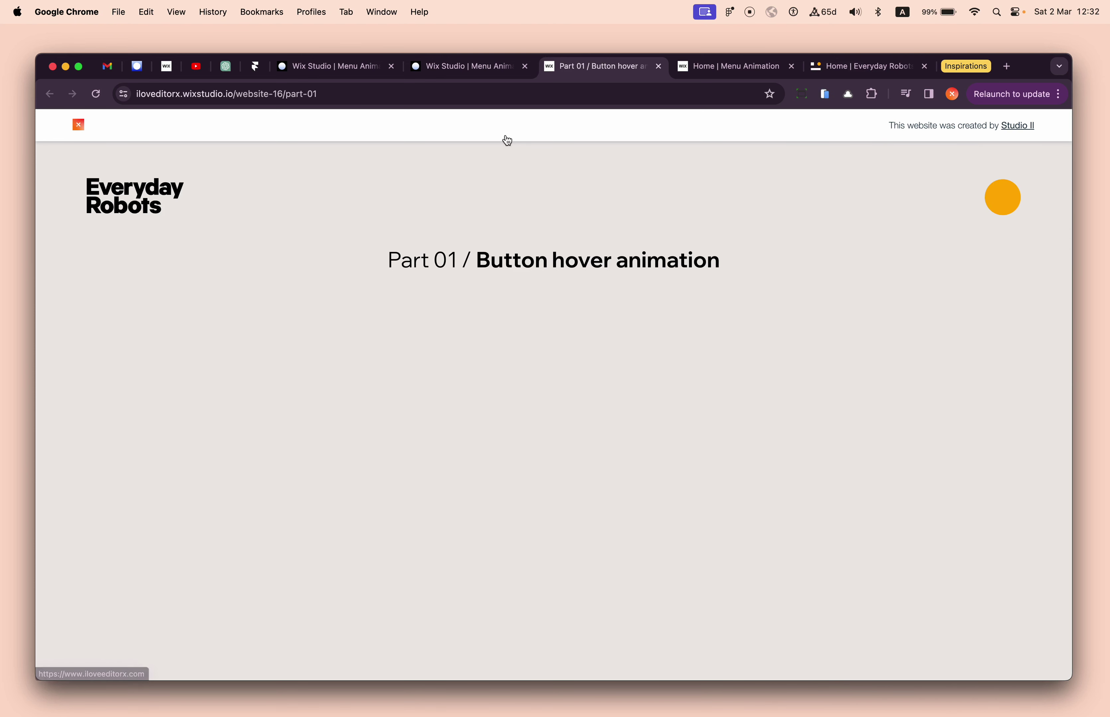
- Open the Part 02 page in the Wix Studio editor
left_click(470, 68)
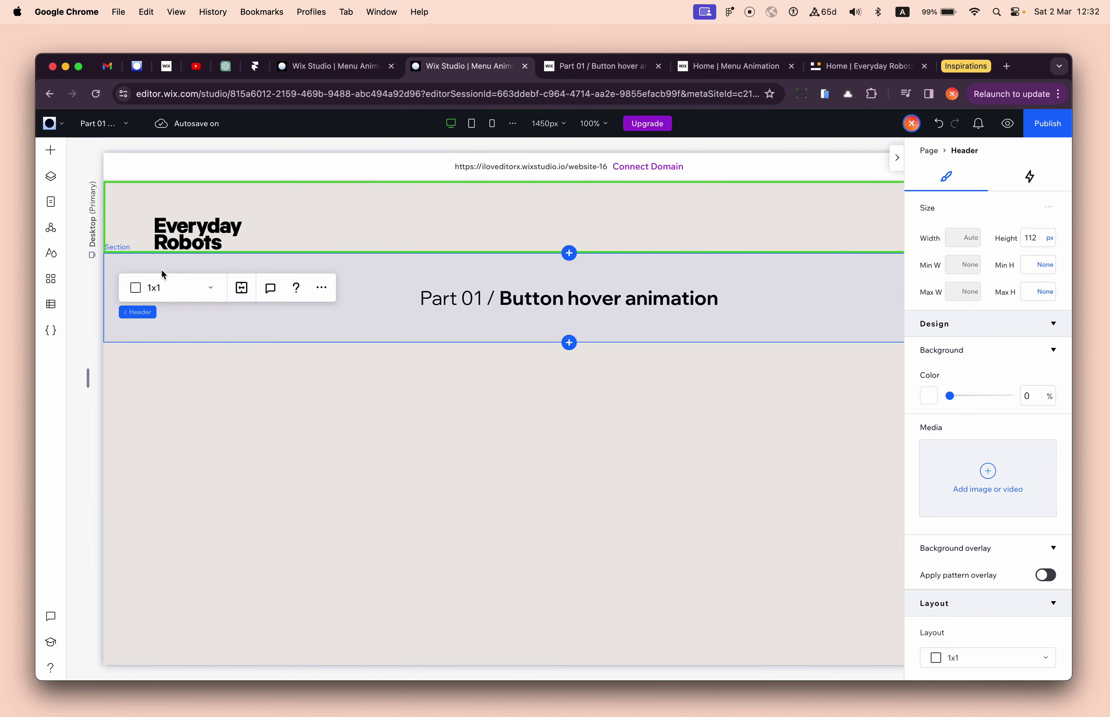
left_click(96, 124)
left_click(107, 243)
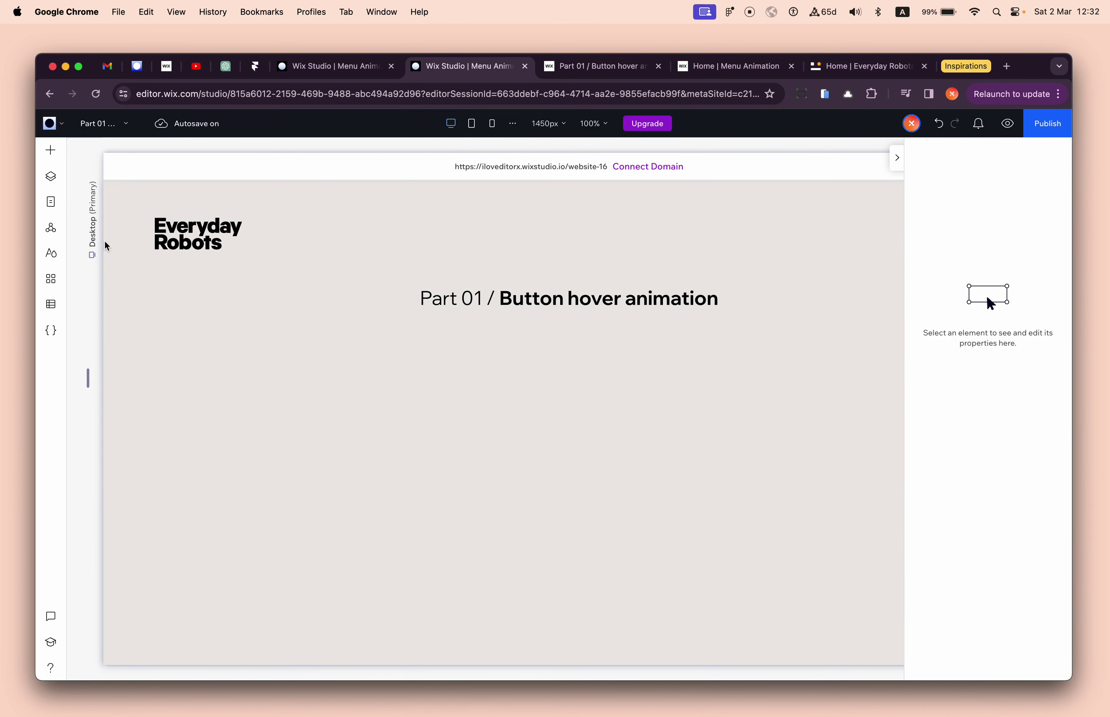